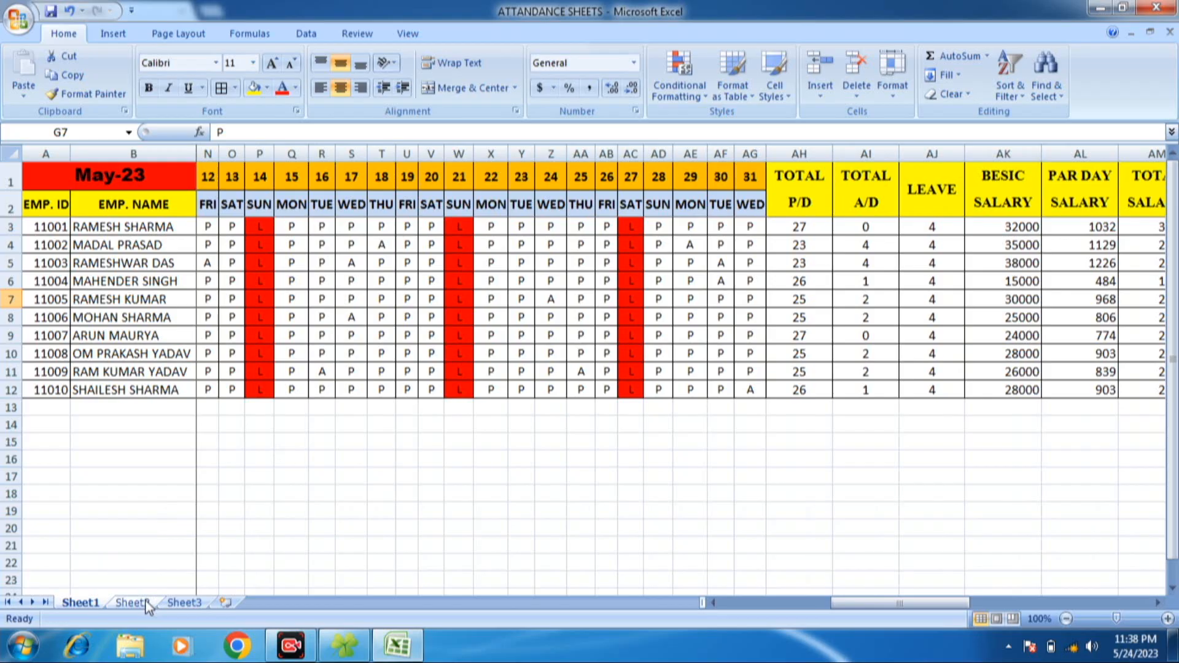
- On Sheet2, enter the headings EMP.ID. in A2 and EMP.NAME in B2 beneath the May-23 date
{"action": "left_click", "coordinate": [146, 604]}
{"action": "left_click_drag", "start_coordinate": [76, 155], "coordinate": [109, 165]}
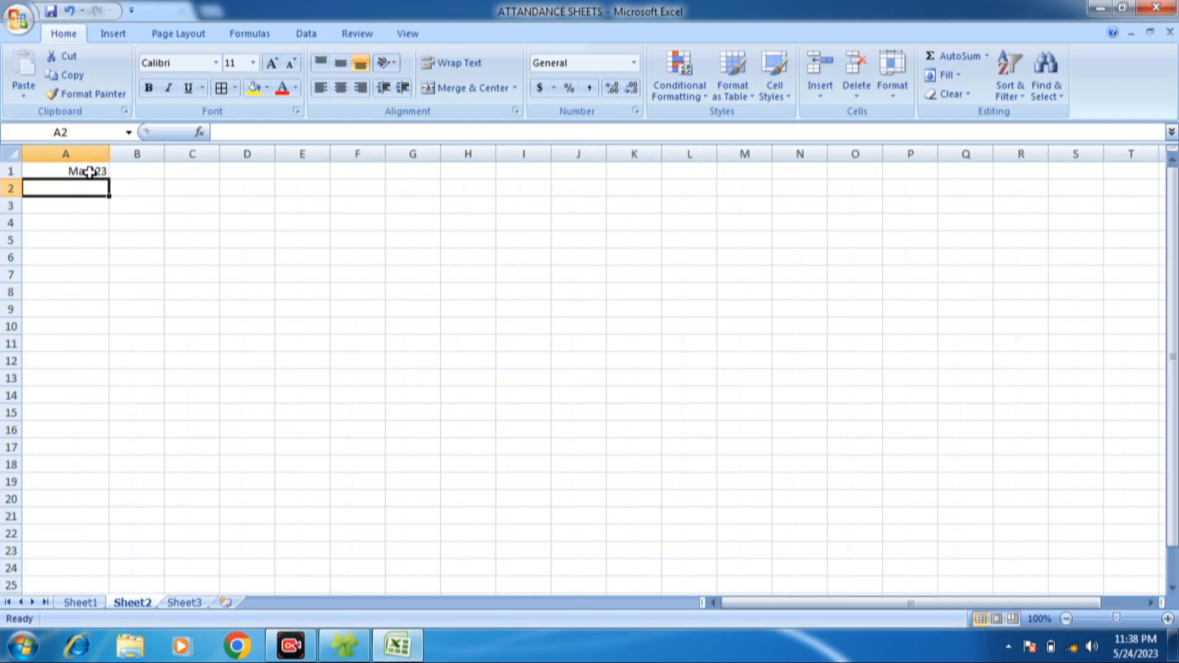
{"action": "left_click", "coordinate": [90, 172]}
{"action": "left_click", "coordinate": [81, 188]}
{"action": "type", "text": "S"}
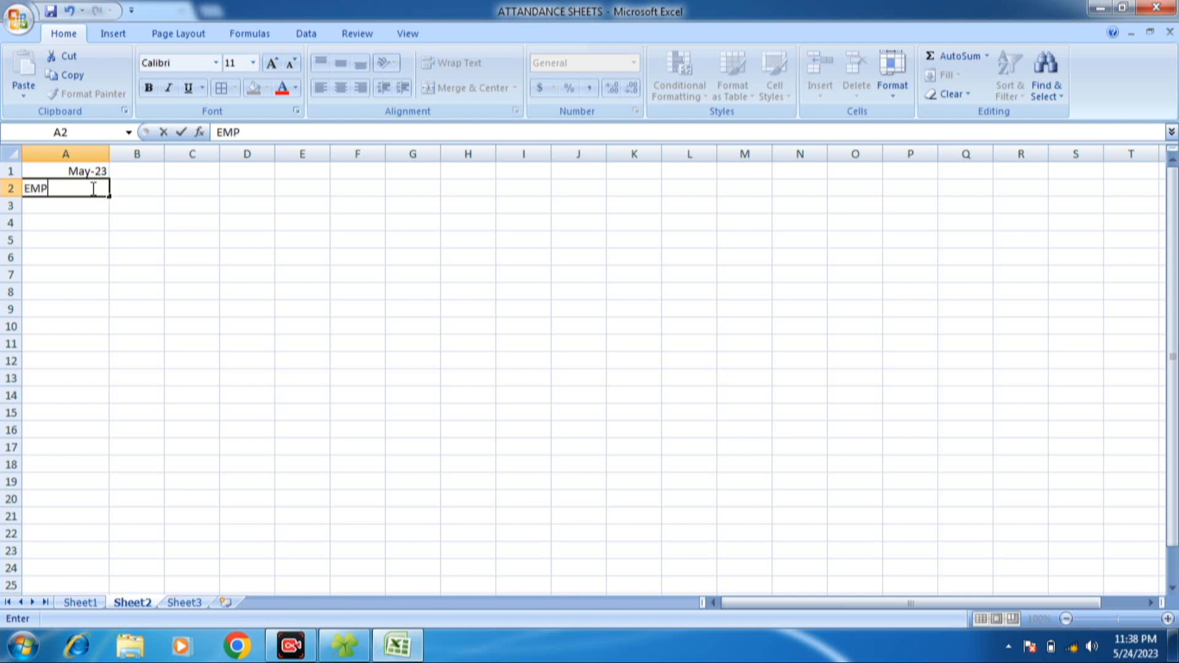
{"action": "type", "text": "ID."}
{"action": "key", "text": "Tab"}
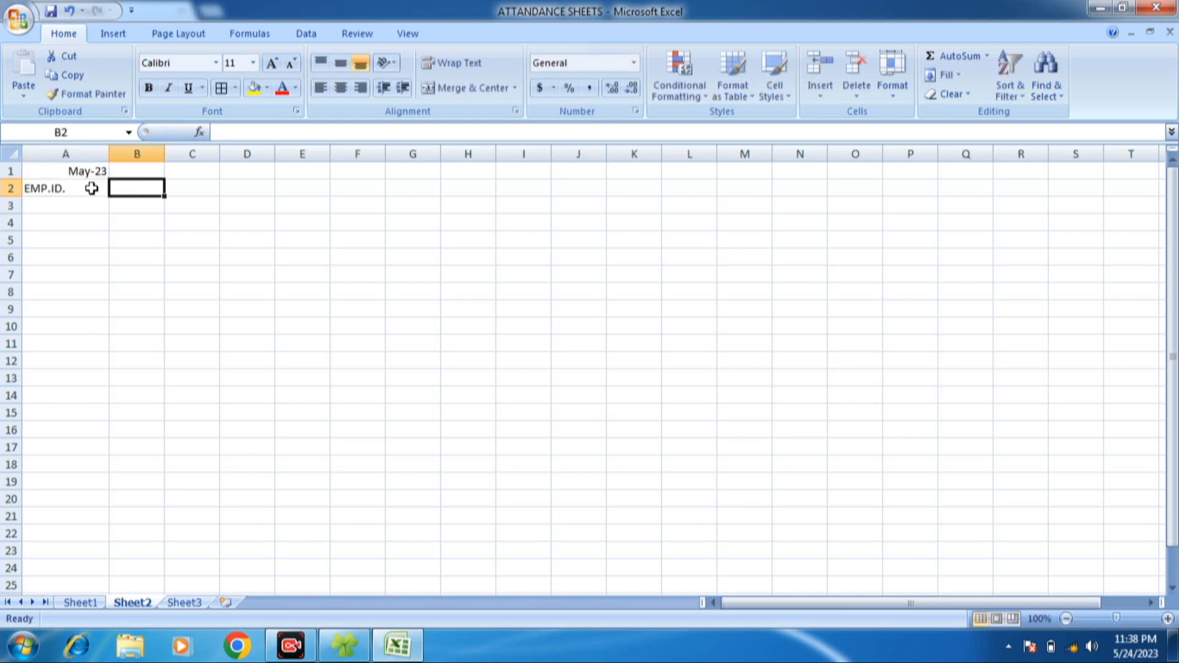
{"action": "type", "text": "EMP.NAME"}
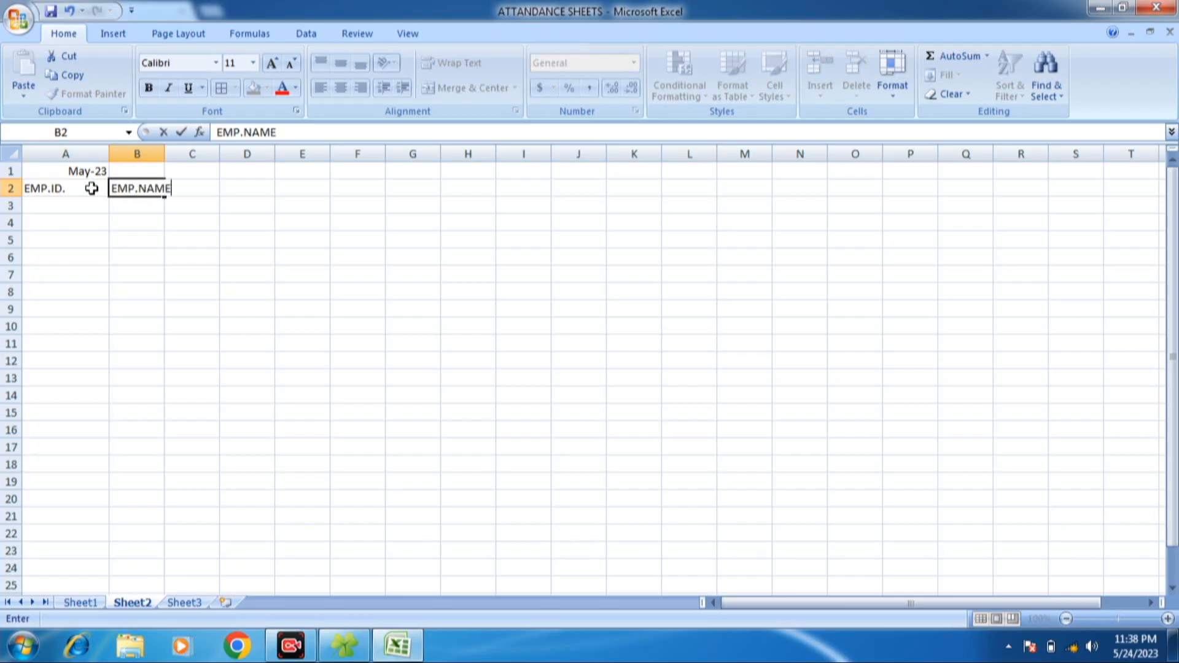
{"action": "key", "text": "Up"}
- Merge and center May-23 across A1:B1 at font size 18, and autofit column A
{"action": "left_click", "coordinate": [89, 172]}
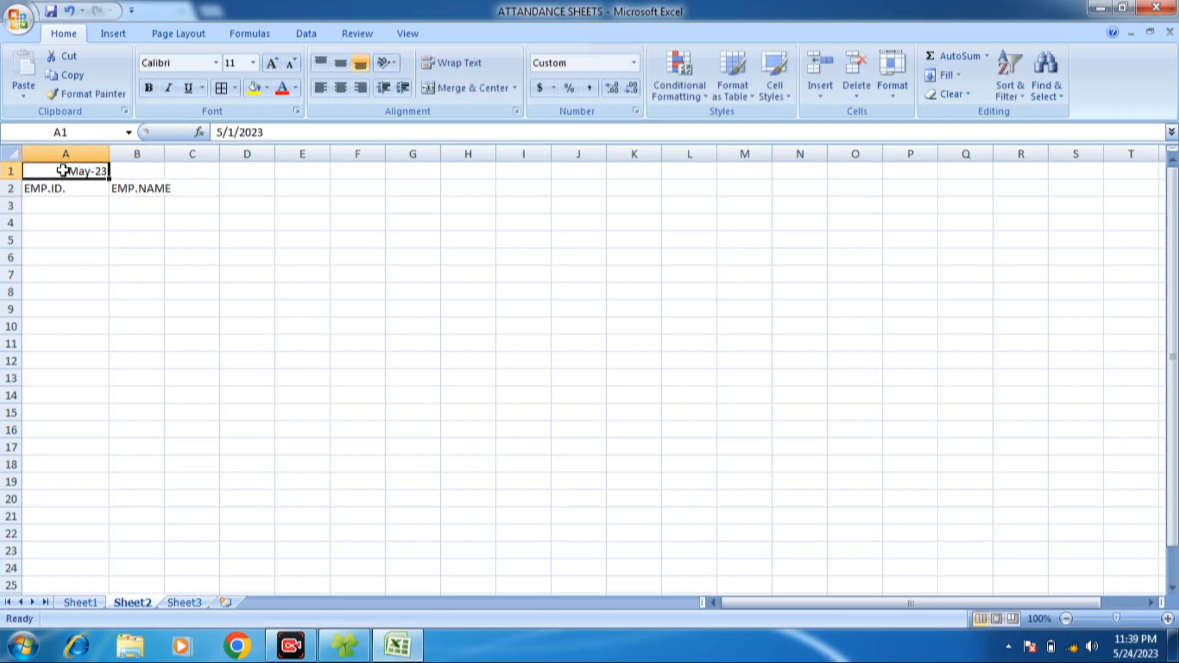
{"action": "left_click_drag", "start_coordinate": [75, 170], "coordinate": [125, 172]}
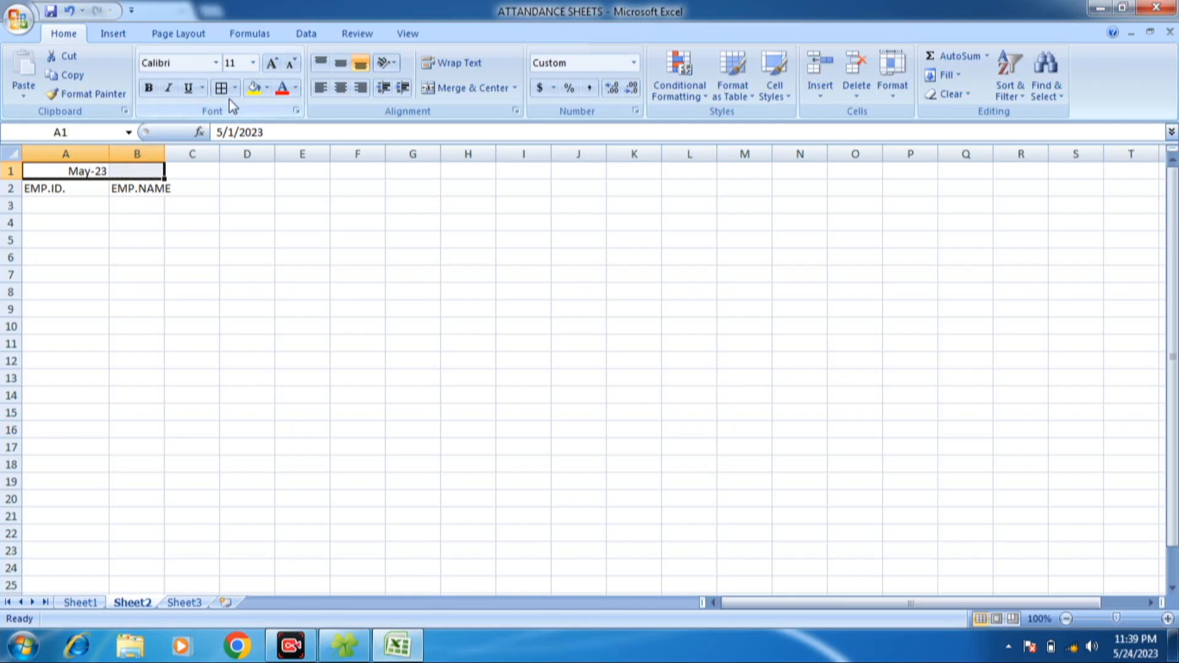
{"action": "left_click", "coordinate": [464, 91]}
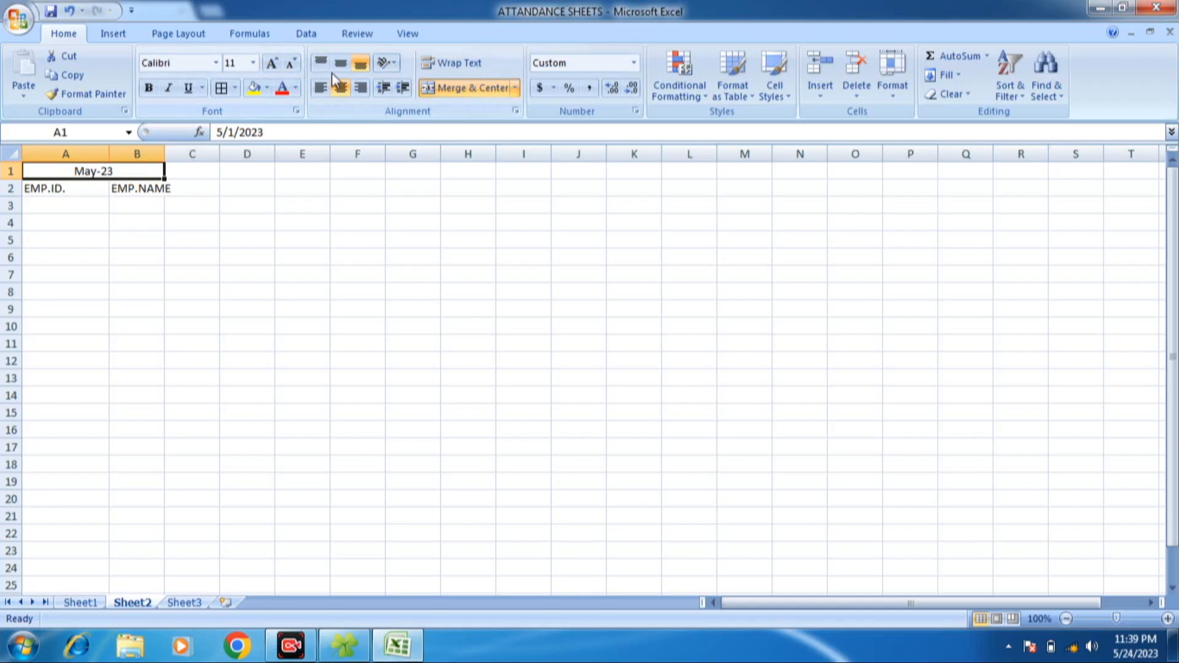
{"action": "left_click", "coordinate": [272, 63]}
{"action": "left_click", "coordinate": [272, 64]}
{"action": "left_click", "coordinate": [272, 64]}
{"action": "left_click", "coordinate": [272, 63]}
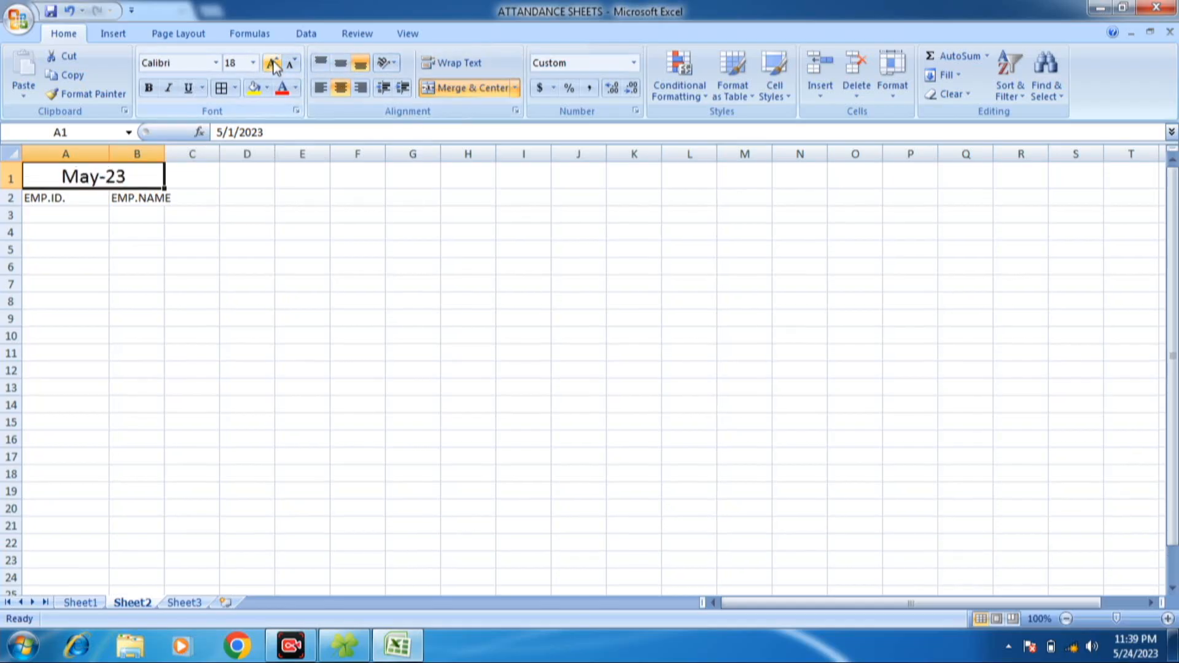
{"action": "left_click", "coordinate": [54, 199]}
{"action": "double_click", "coordinate": [110, 155]}
- Enter 1 in C1 and fill the day numbers as a series across row 1 up to 31 in AG1
{"action": "left_click", "coordinate": [144, 182]}
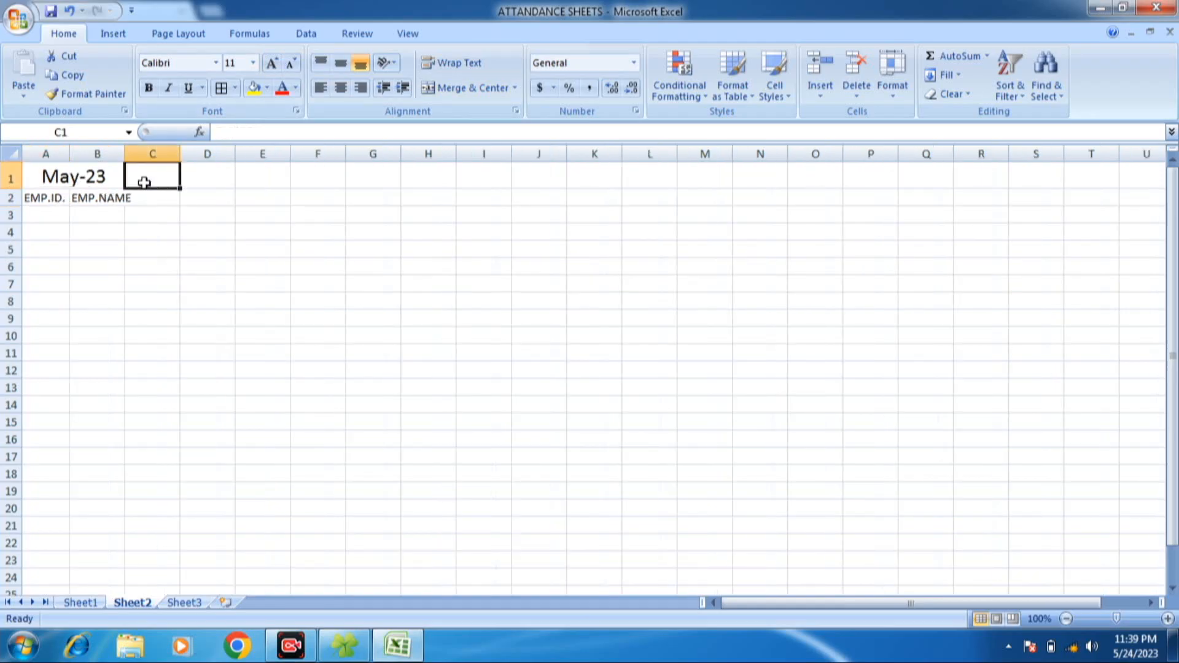
{"action": "type", "text": "1"}
{"action": "left_click", "coordinate": [207, 187]}
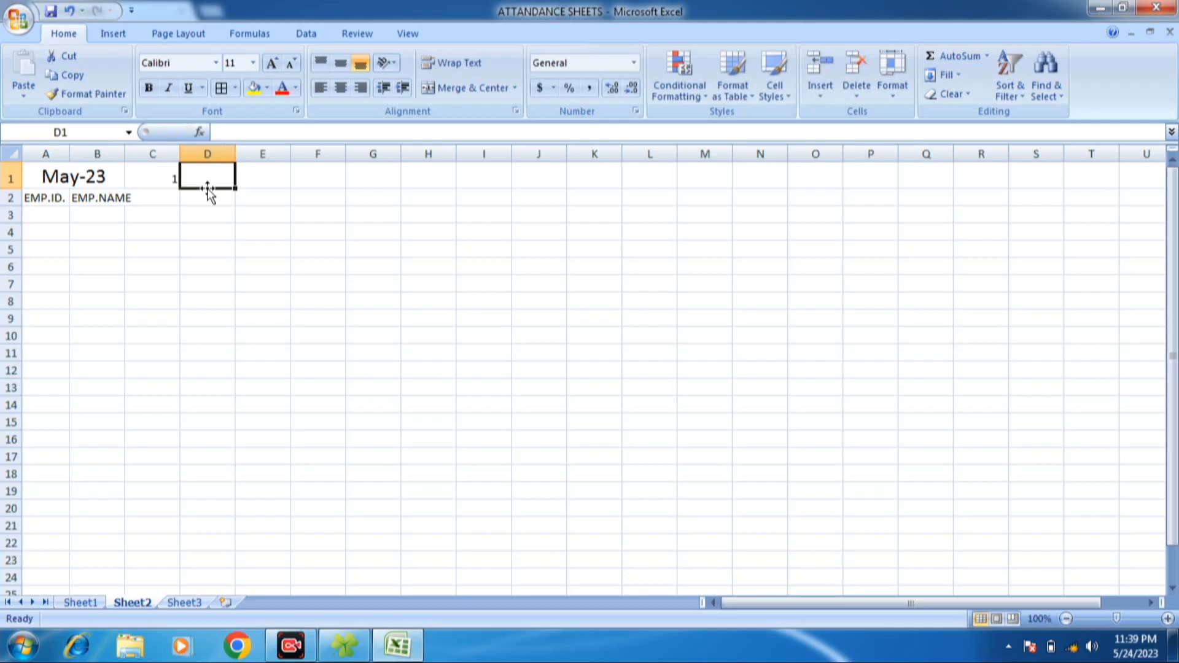
{"action": "left_click", "coordinate": [171, 177]}
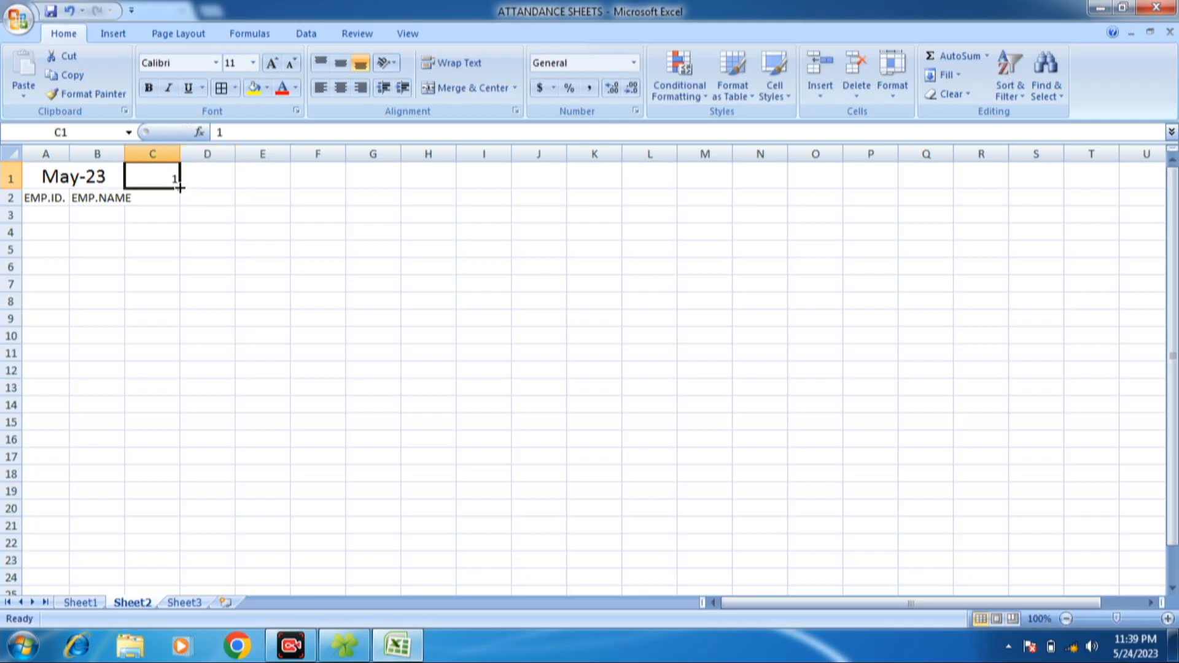
{"action": "left_click_drag", "start_coordinate": [180, 188], "coordinate": [1085, 159]}
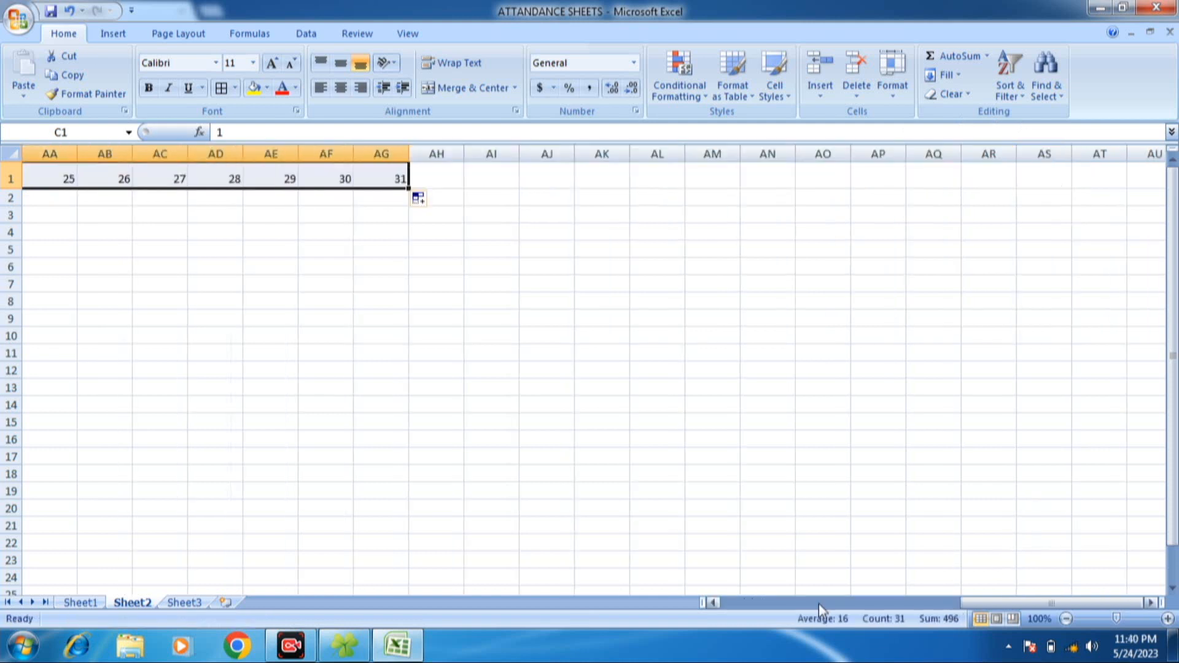
{"action": "left_click_drag", "start_coordinate": [716, 603], "coordinate": [716, 602]}
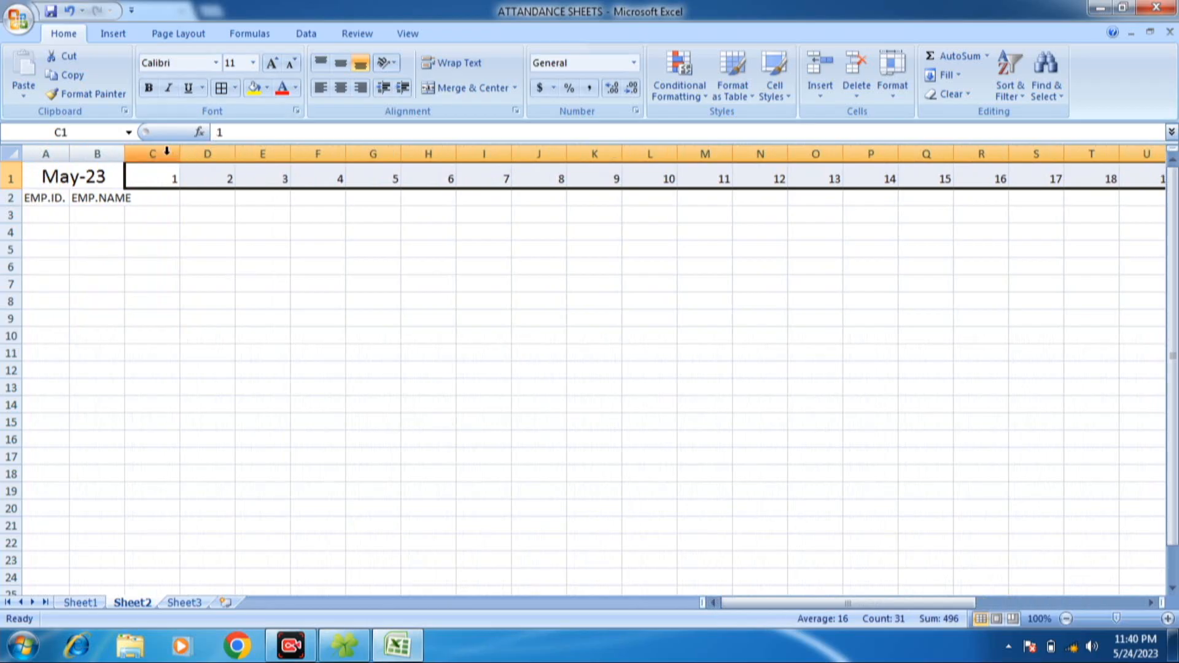
- Autofit all columns of the sheet to the width of the headings and day numbers
{"action": "left_click", "coordinate": [12, 154]}
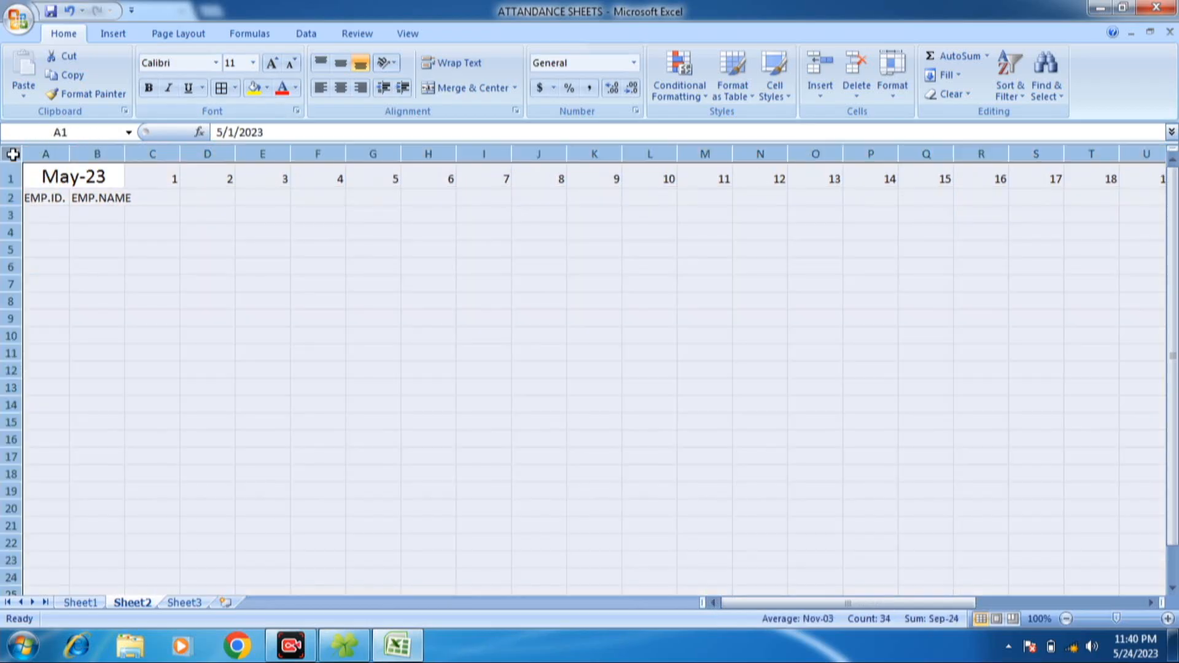
{"action": "double_click", "coordinate": [124, 153]}
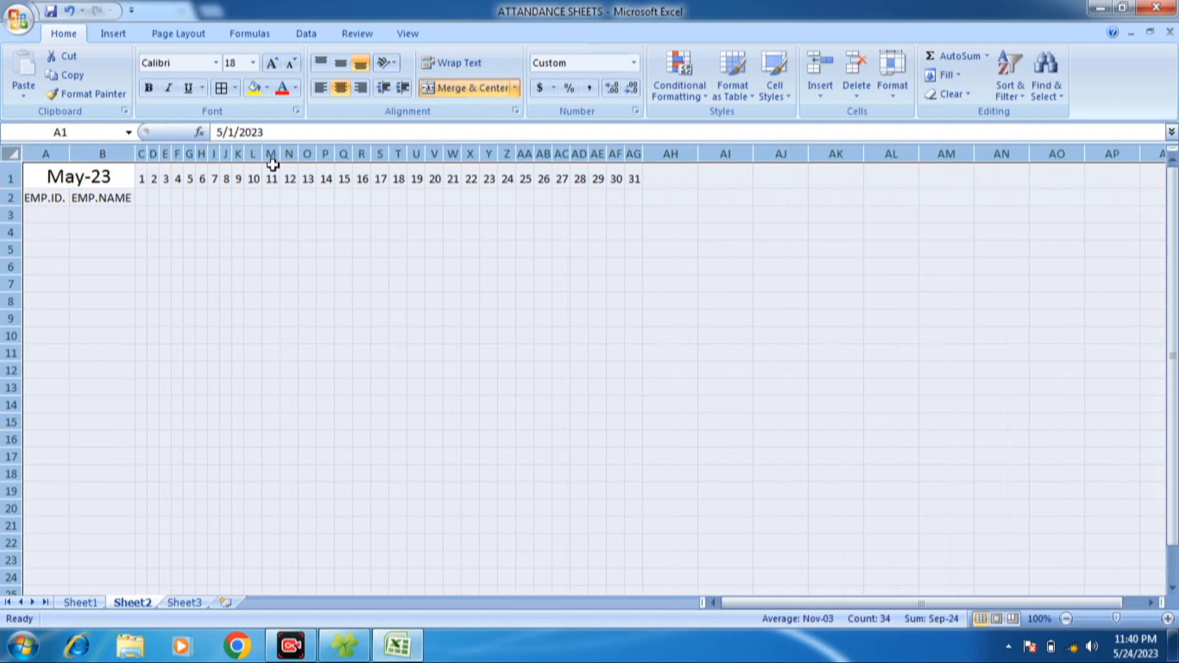
{"action": "left_click", "coordinate": [141, 198]}
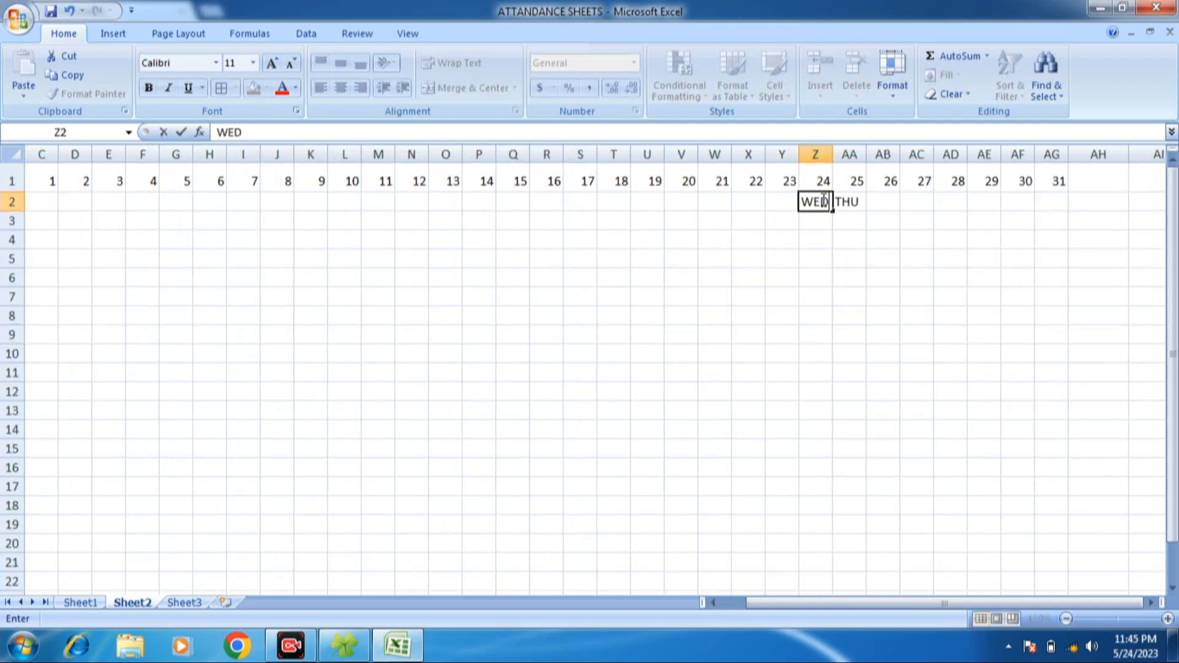
- Enter WED and THU under days 24 and 25 in row 2, and fill the weekdays forward to day 31
{"action": "key", "text": "Right"}
{"action": "type", "text": "T"}
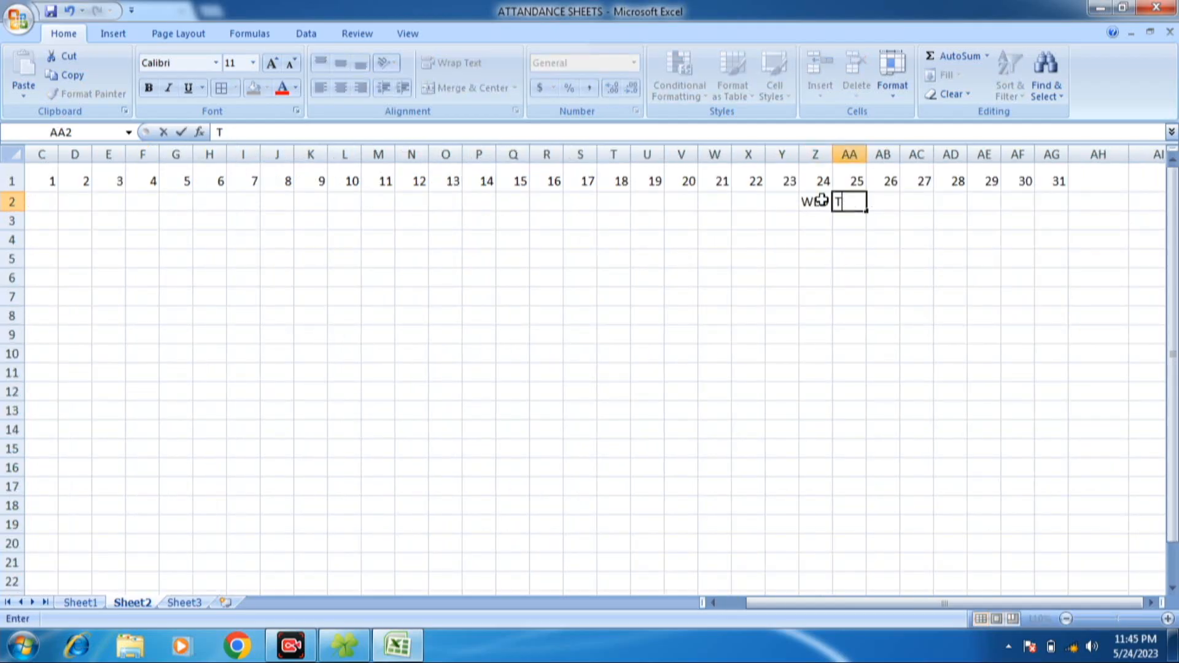
{"action": "key", "text": "Return"}
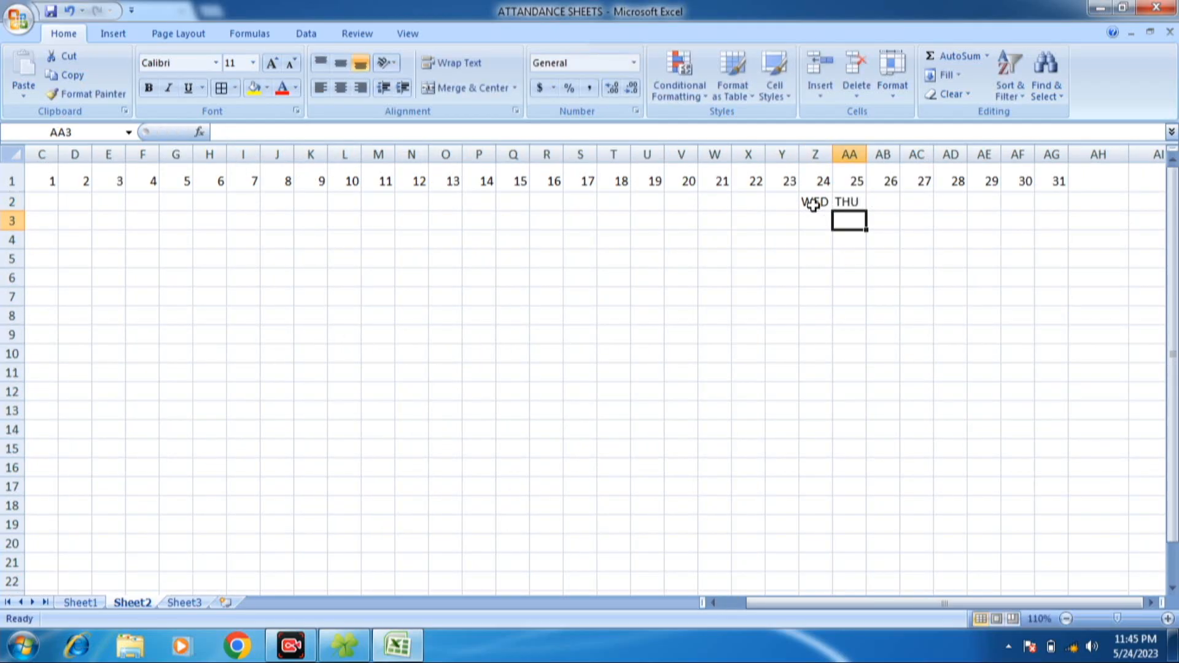
{"action": "left_click", "coordinate": [814, 205]}
{"action": "left_click_drag", "start_coordinate": [823, 203], "coordinate": [848, 201]}
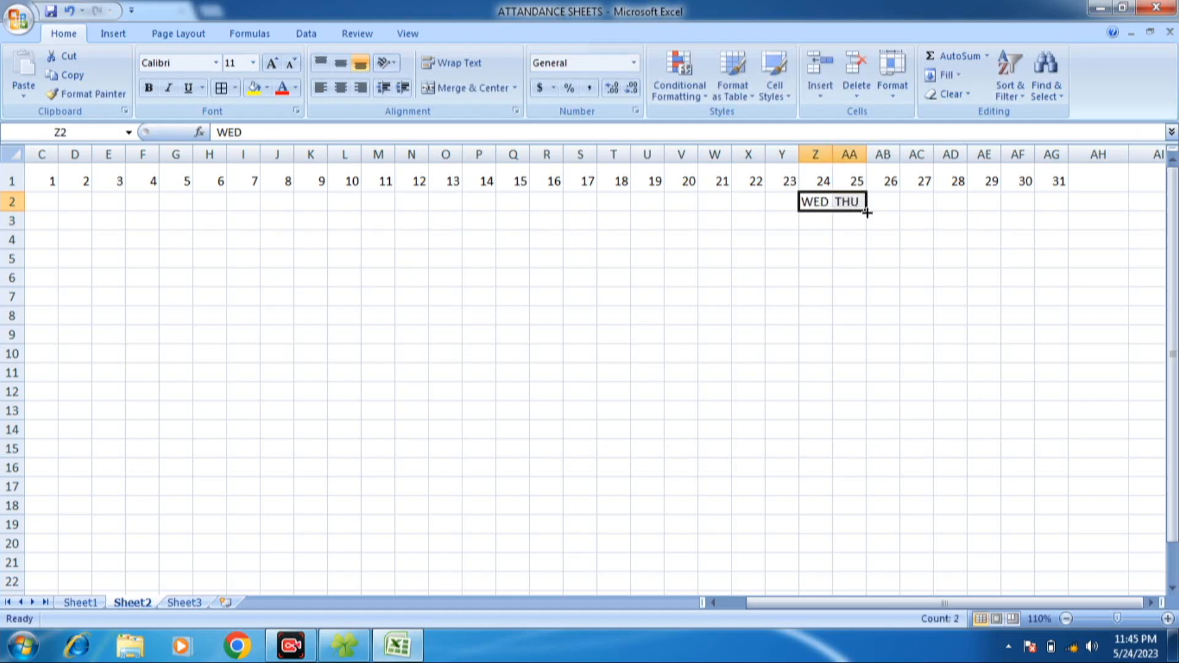
{"action": "left_click_drag", "start_coordinate": [864, 213], "coordinate": [1072, 213]}
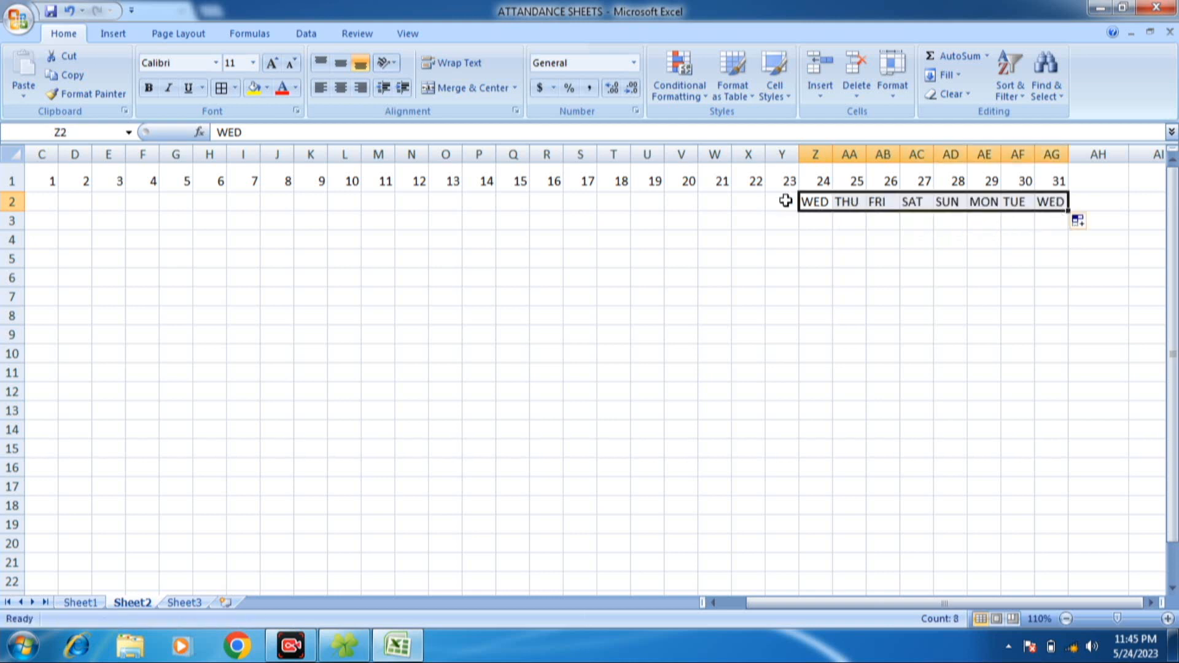
- Fill the weekdays in row 2 backward from WED in Z2 to day 1 in C2
{"action": "left_click", "coordinate": [824, 200]}
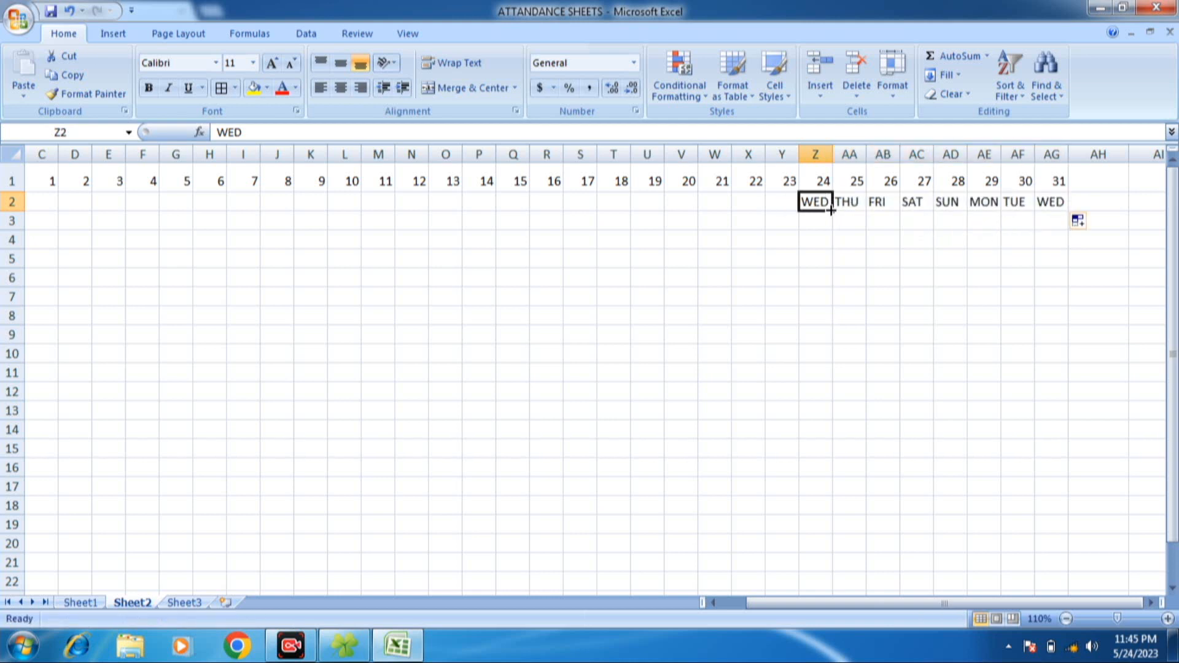
{"action": "left_click", "coordinate": [842, 203]}
{"action": "left_click", "coordinate": [823, 203]}
{"action": "left_click_drag", "start_coordinate": [832, 211], "coordinate": [163, 203]}
{"action": "left_click", "coordinate": [177, 200]}
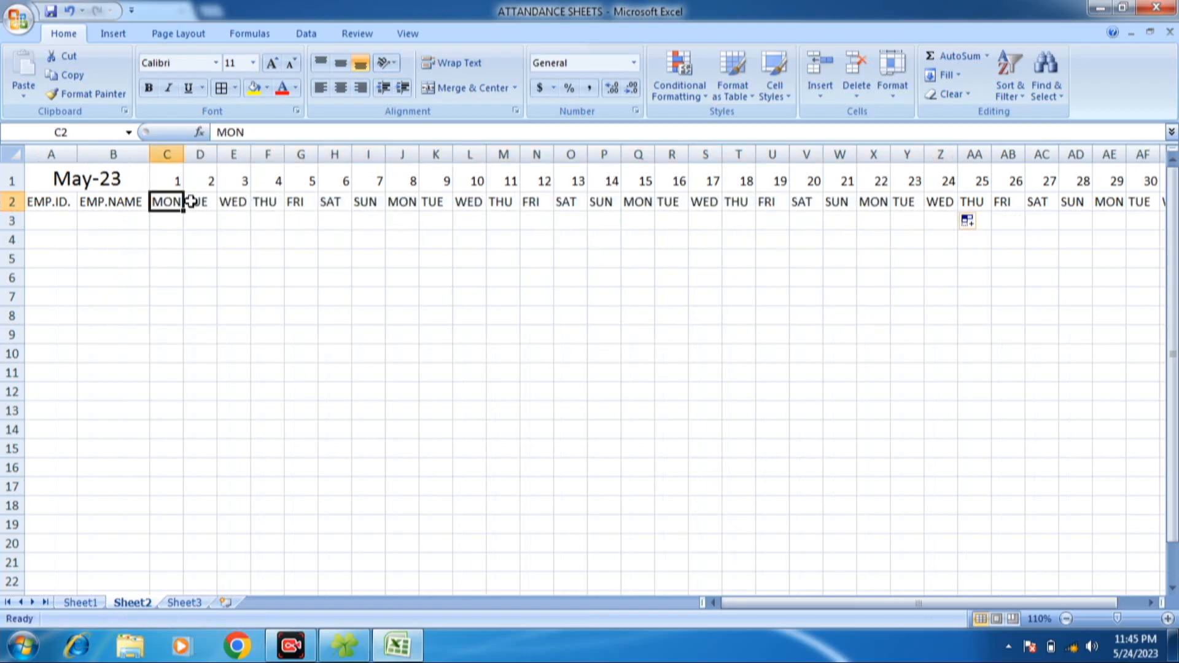
{"action": "left_click", "coordinate": [194, 201]}
{"action": "left_click", "coordinate": [391, 202]}
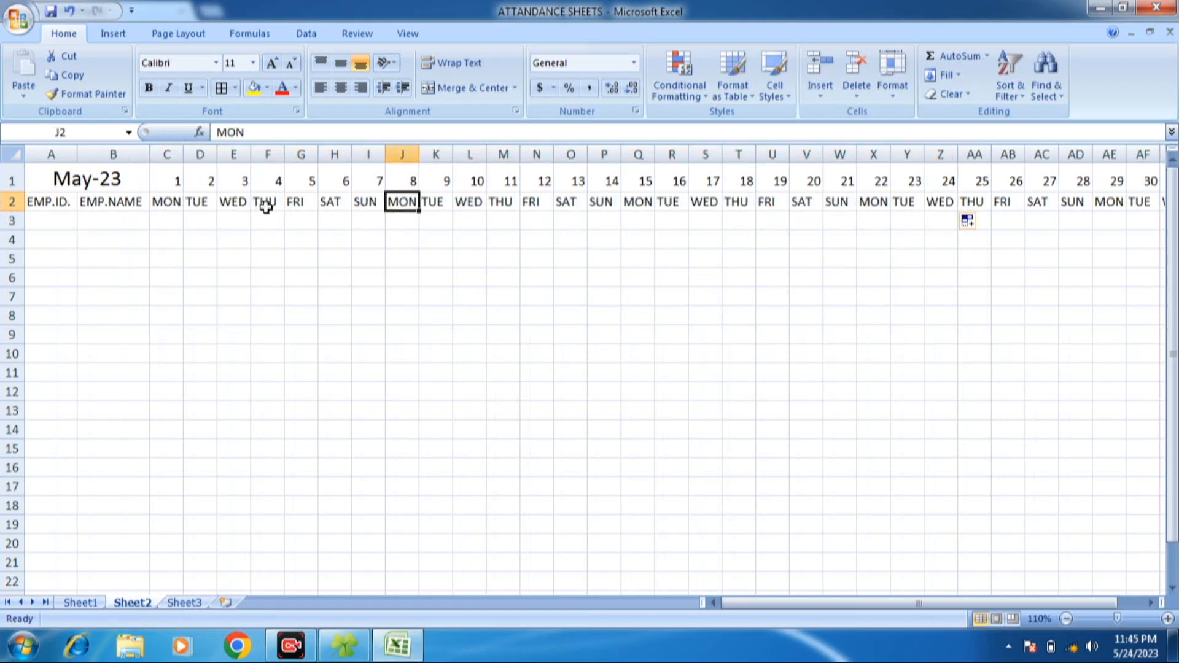
- Apply the standard orange fill to the day numbers in C1:AG1
{"action": "left_click", "coordinate": [65, 179]}
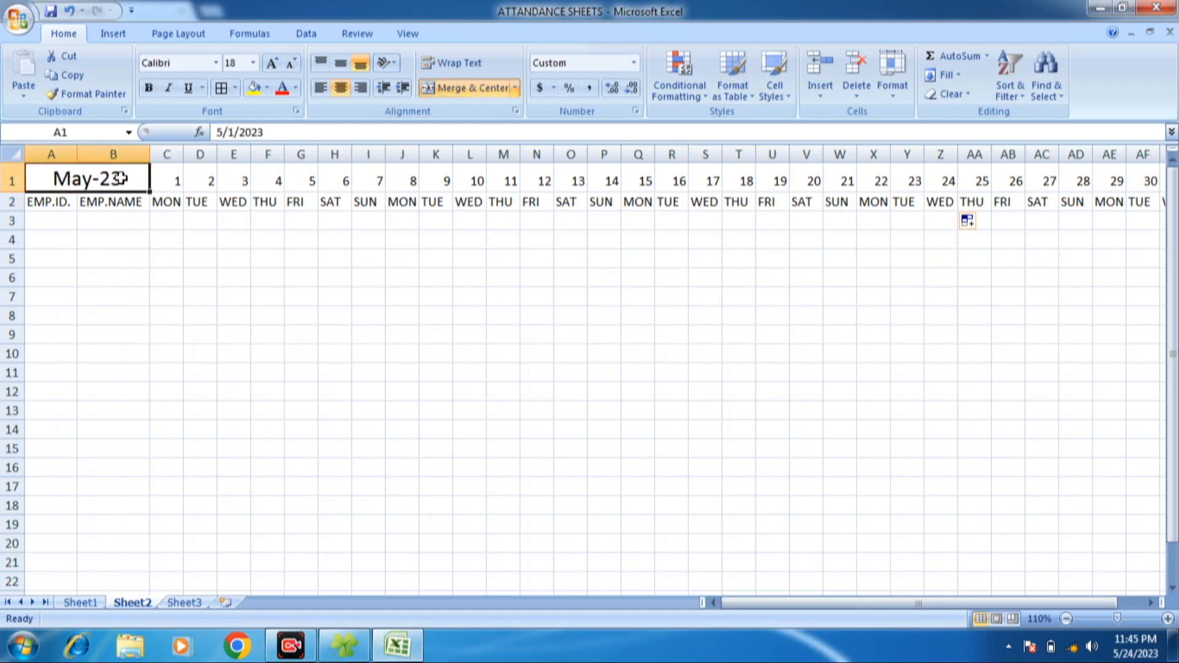
{"action": "left_click_drag", "start_coordinate": [174, 181], "coordinate": [1048, 185]}
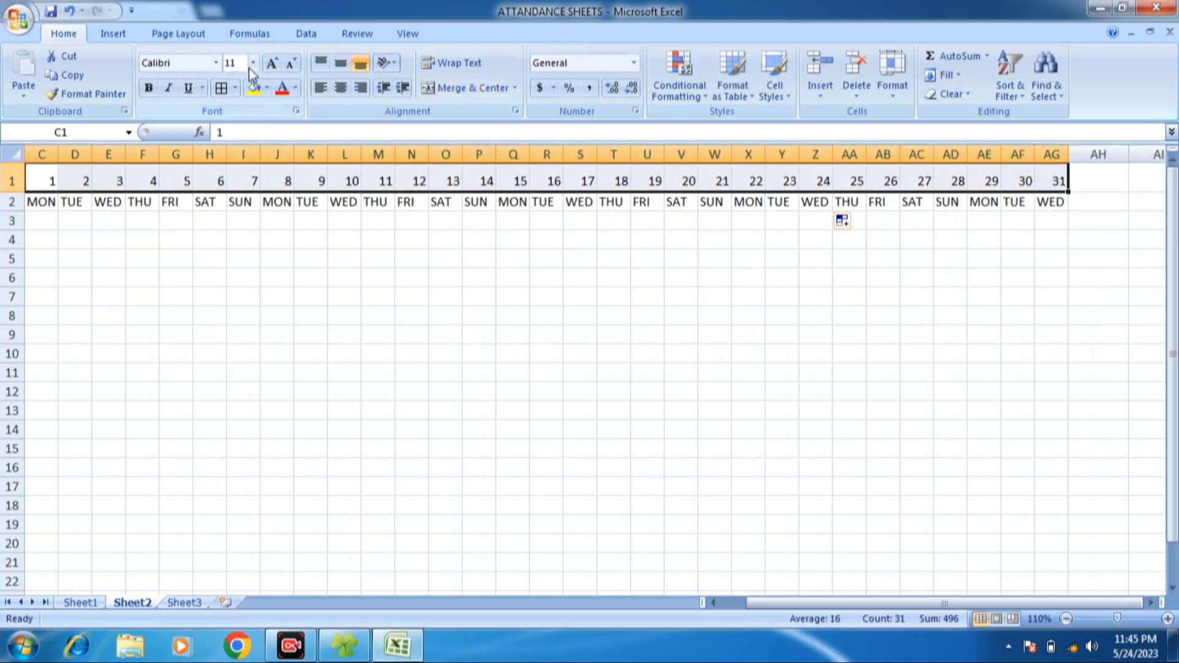
{"action": "left_click", "coordinate": [268, 88]}
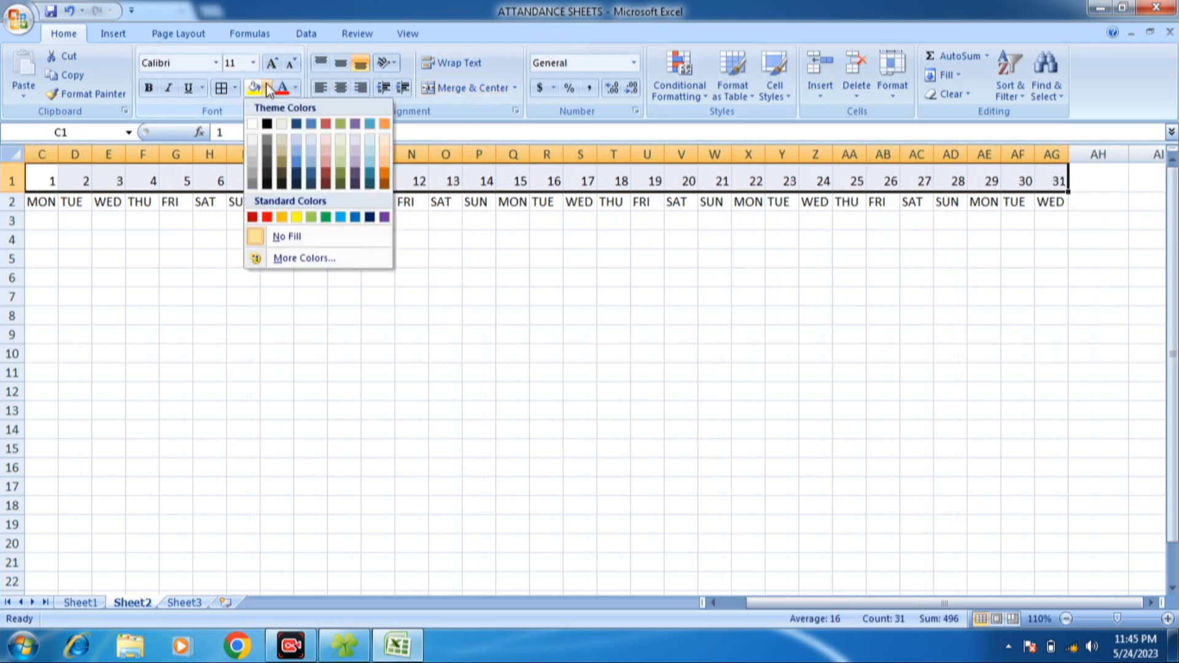
{"action": "left_click", "coordinate": [282, 217]}
{"action": "left_click", "coordinate": [44, 182]}
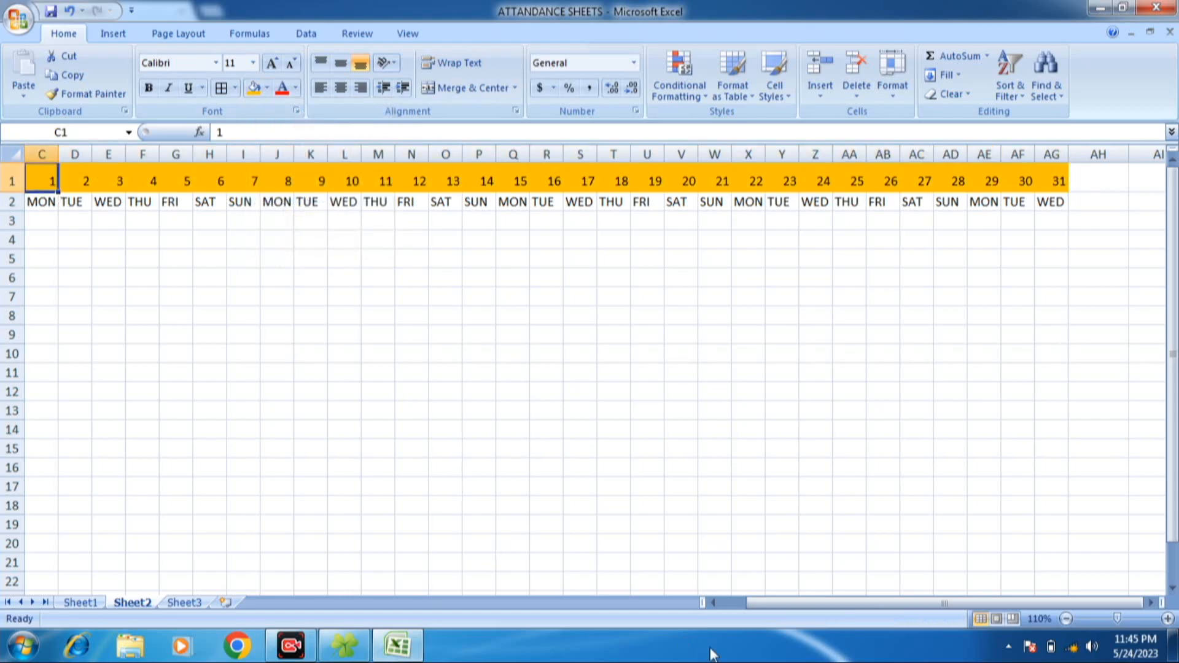
- Apply borders to every cell of the attendance table in A1:AG10
{"action": "left_click_drag", "start_coordinate": [811, 603], "coordinate": [785, 603]}
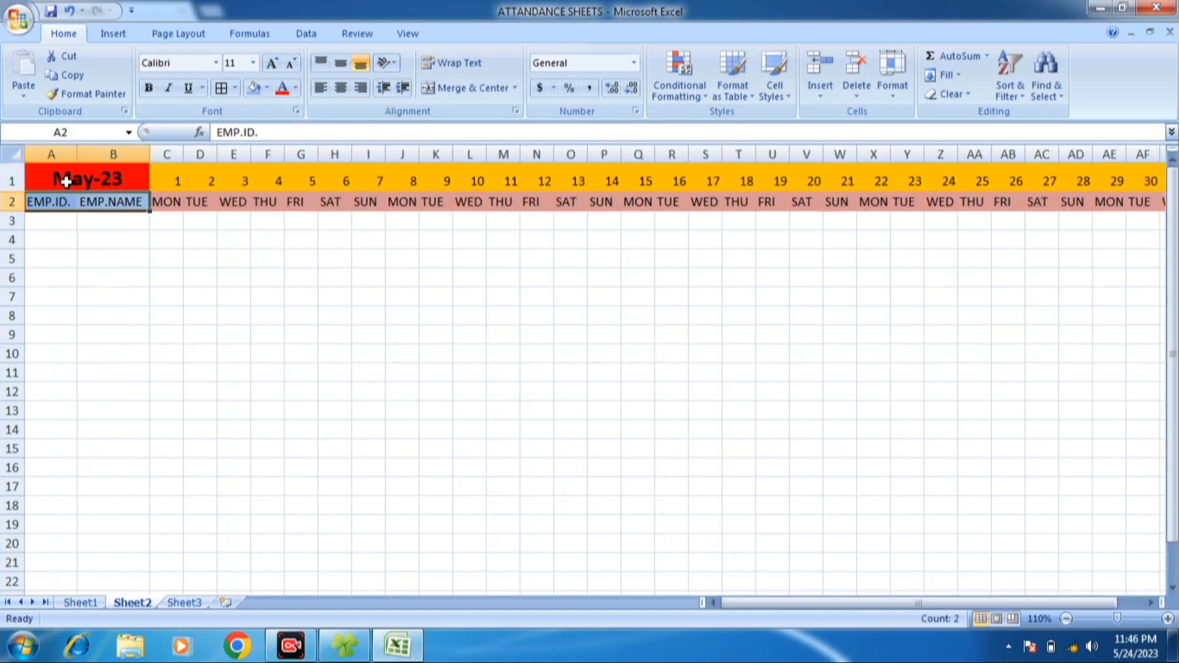
{"action": "left_click", "coordinate": [67, 182]}
{"action": "left_click_drag", "start_coordinate": [67, 182], "coordinate": [1039, 362]}
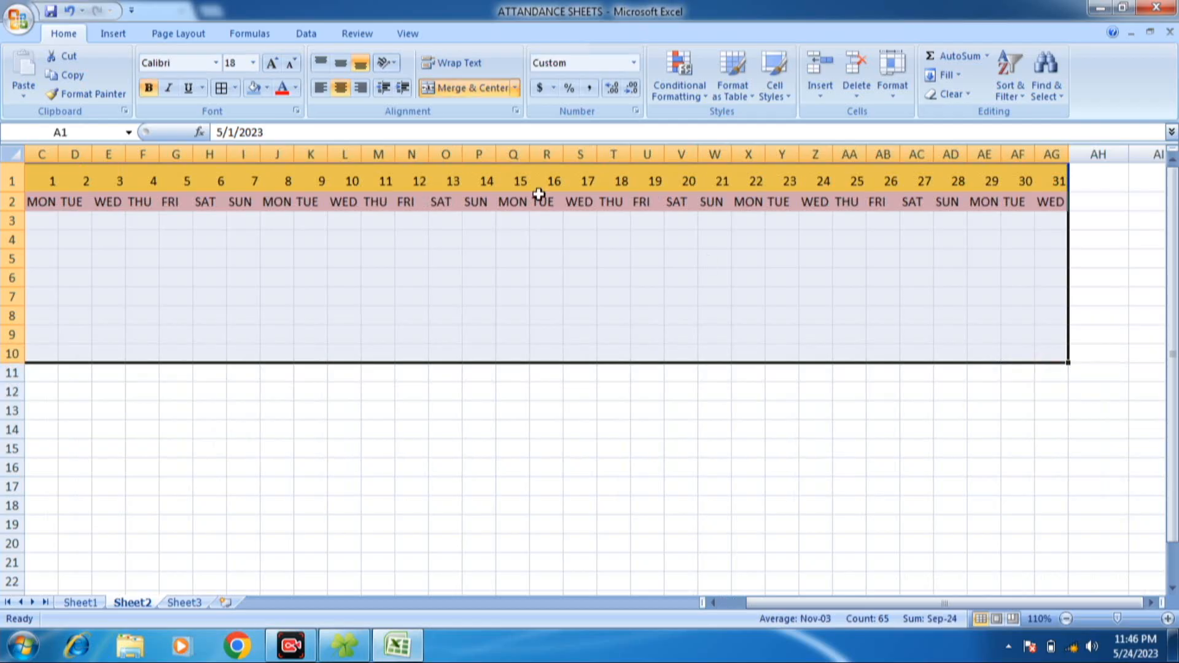
{"action": "left_click", "coordinate": [222, 89]}
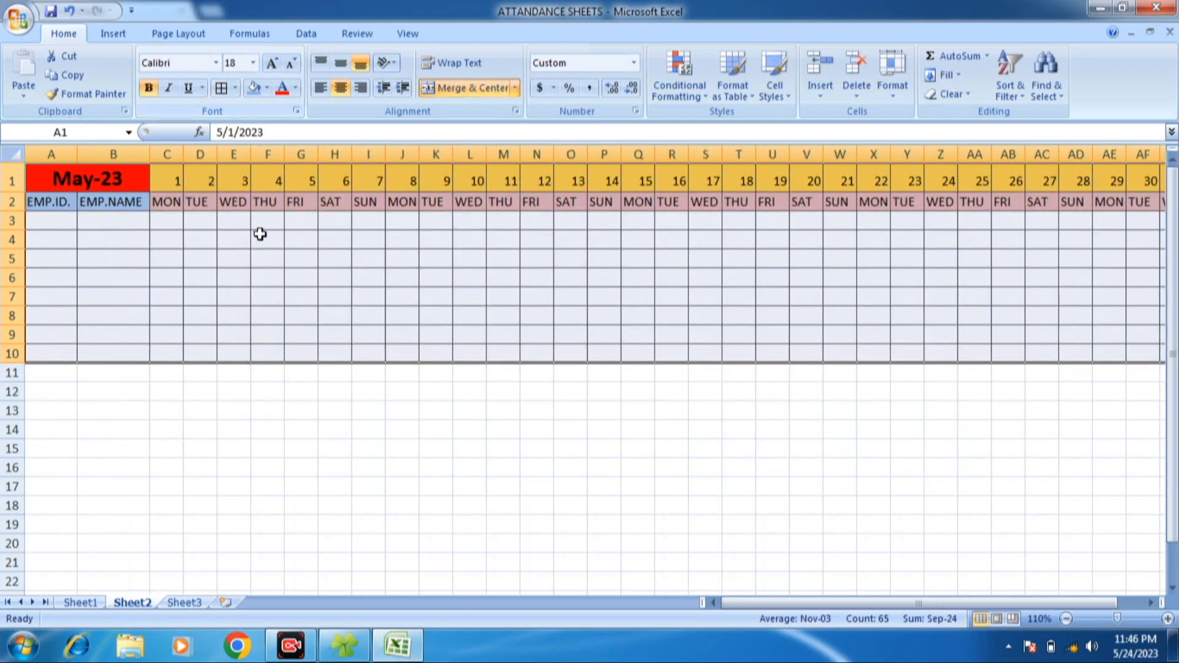
{"action": "left_click", "coordinate": [174, 256]}
- Enter the employee ID numbers in A3:A10 and the employees' full names in B3:B10
{"action": "left_click", "coordinate": [61, 234]}
{"action": "left_click", "coordinate": [67, 225]}
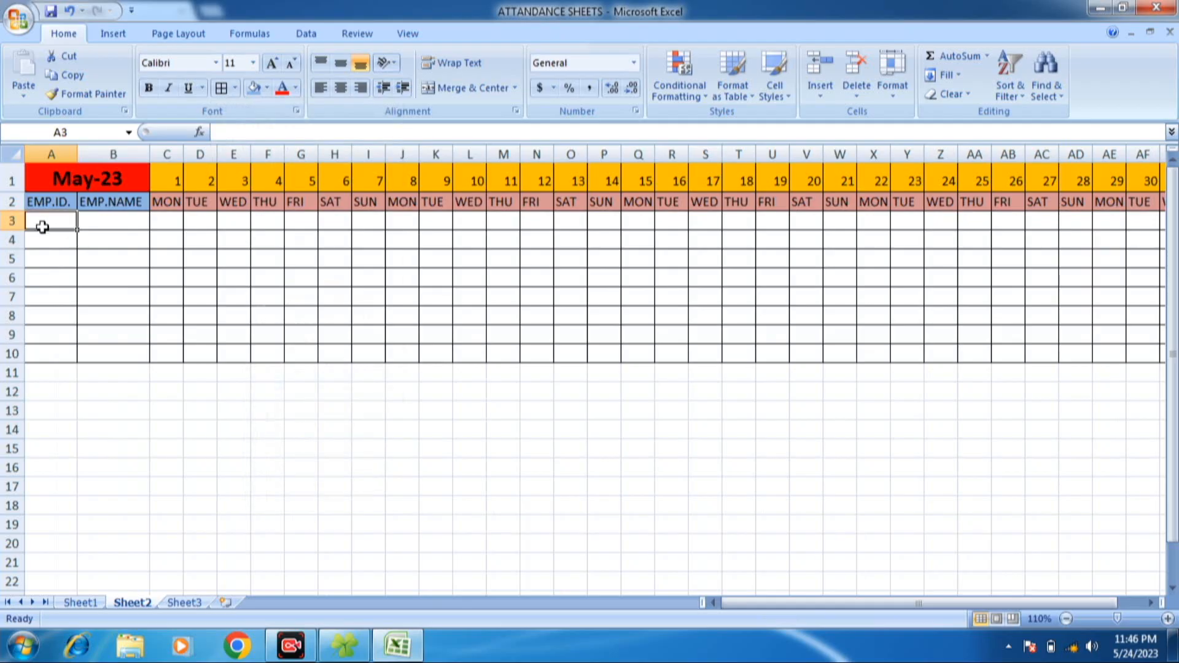
{"action": "type", "text": "110"}
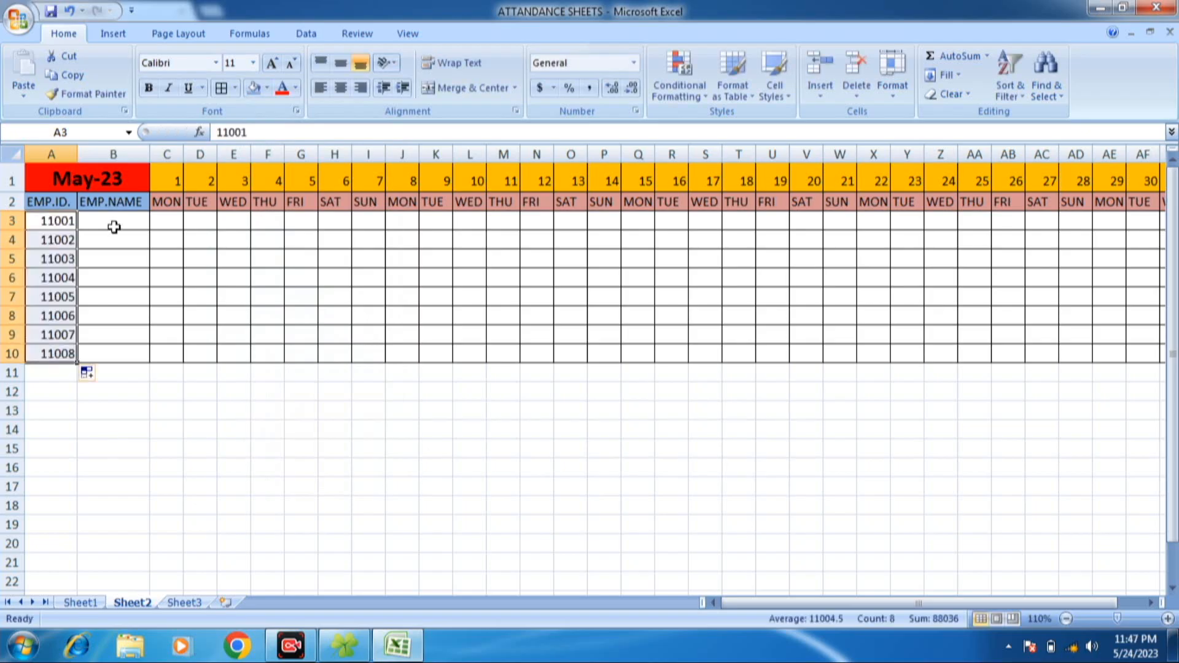
{"action": "left_click", "coordinate": [117, 225]}
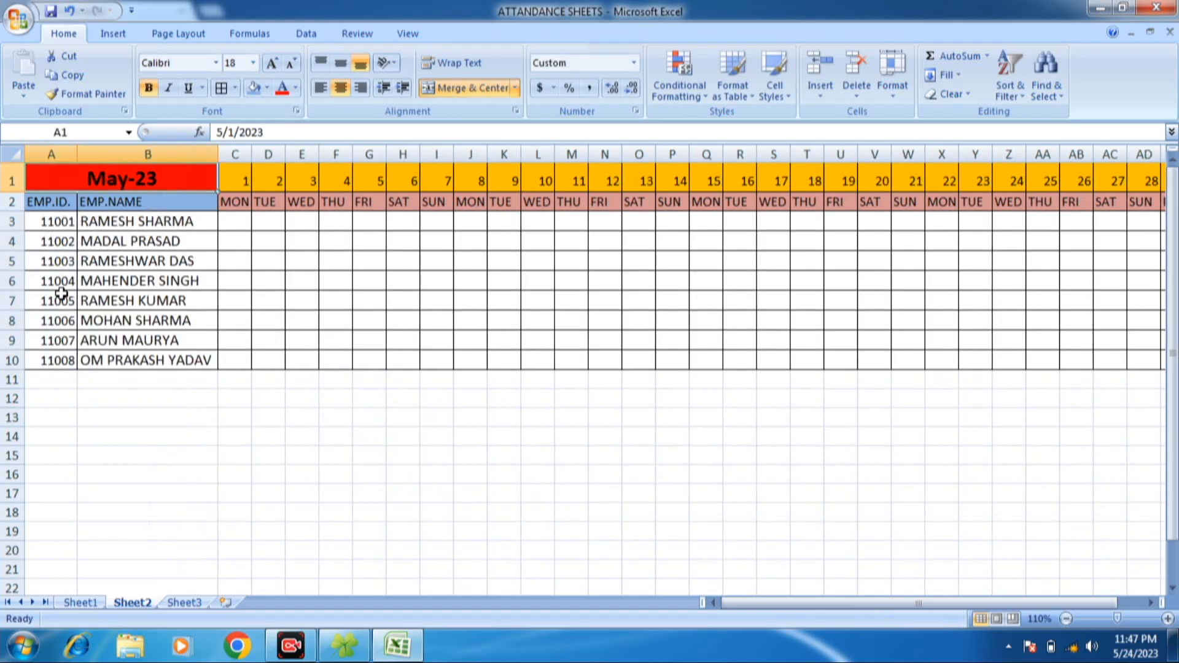
- Select the whole sheet and autofit its columns to the employee names and weekday labels
{"action": "left_click", "coordinate": [65, 222]}
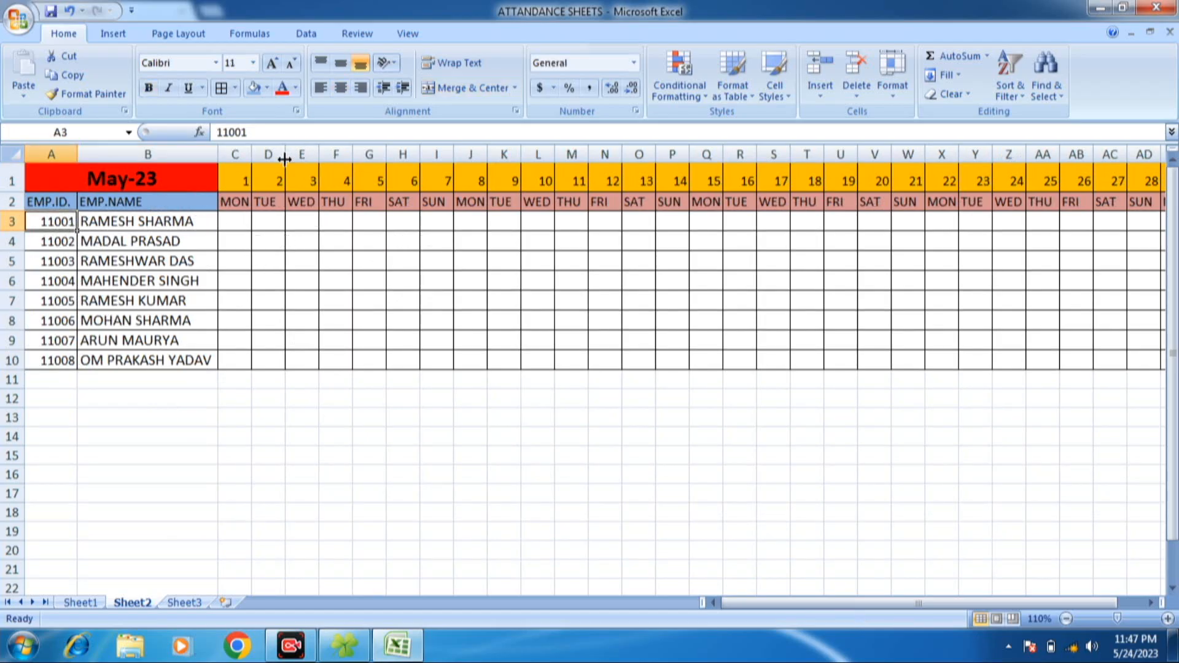
{"action": "left_click", "coordinate": [11, 153]}
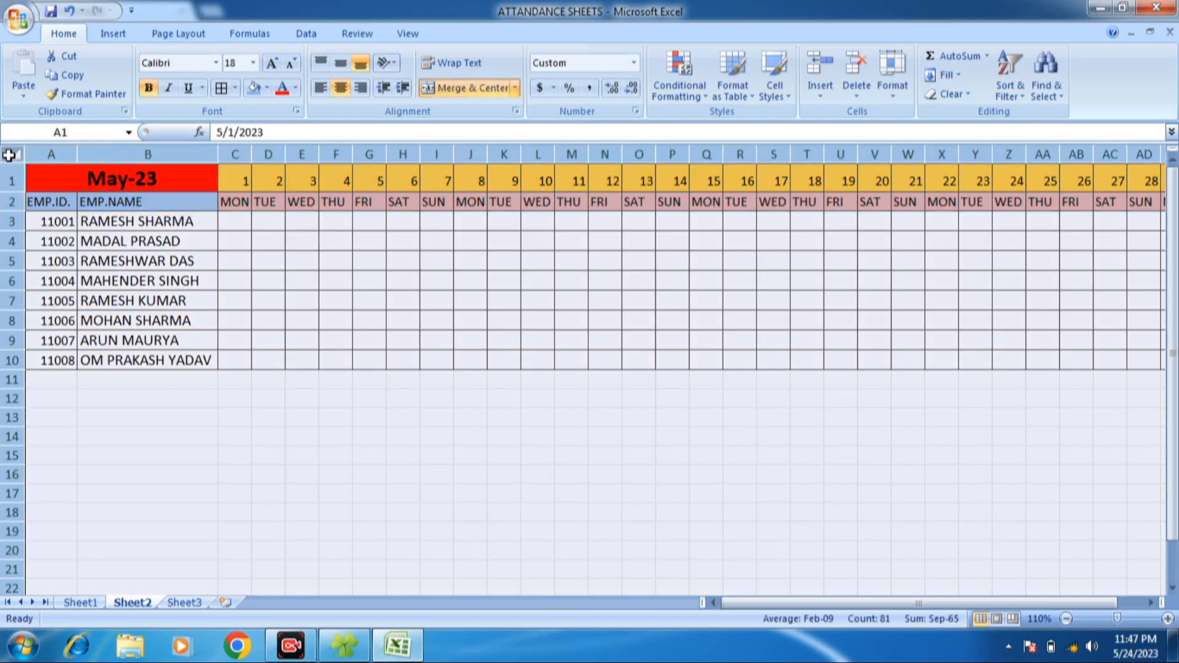
{"action": "double_click", "coordinate": [219, 153]}
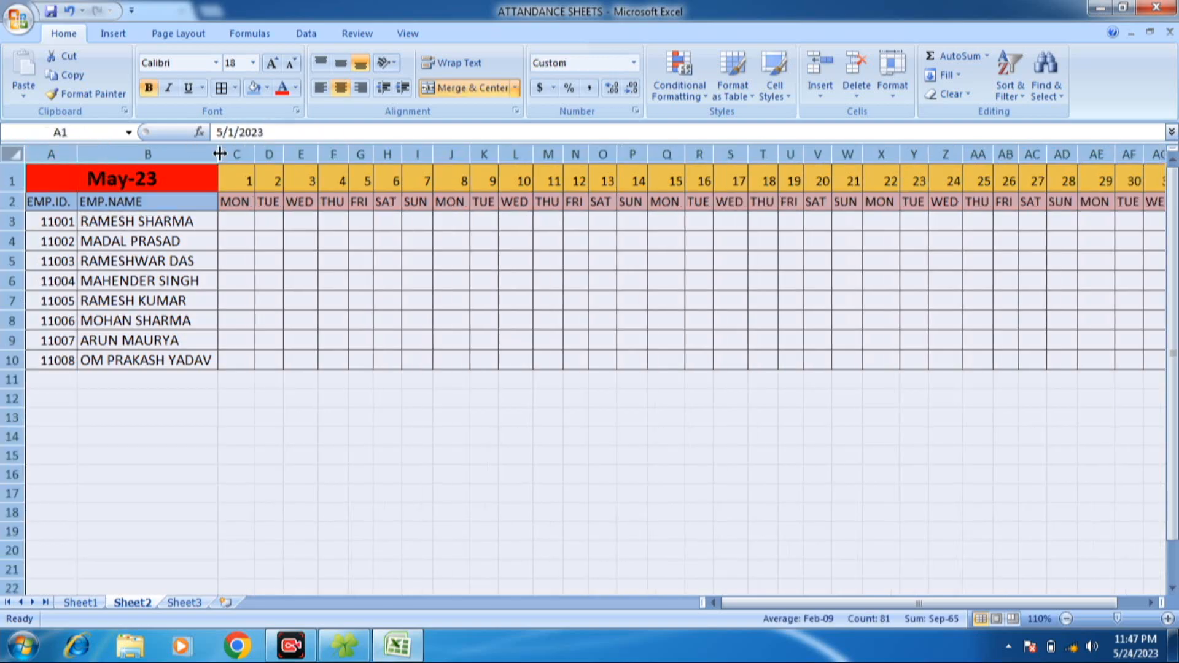
{"action": "left_click", "coordinate": [369, 180]}
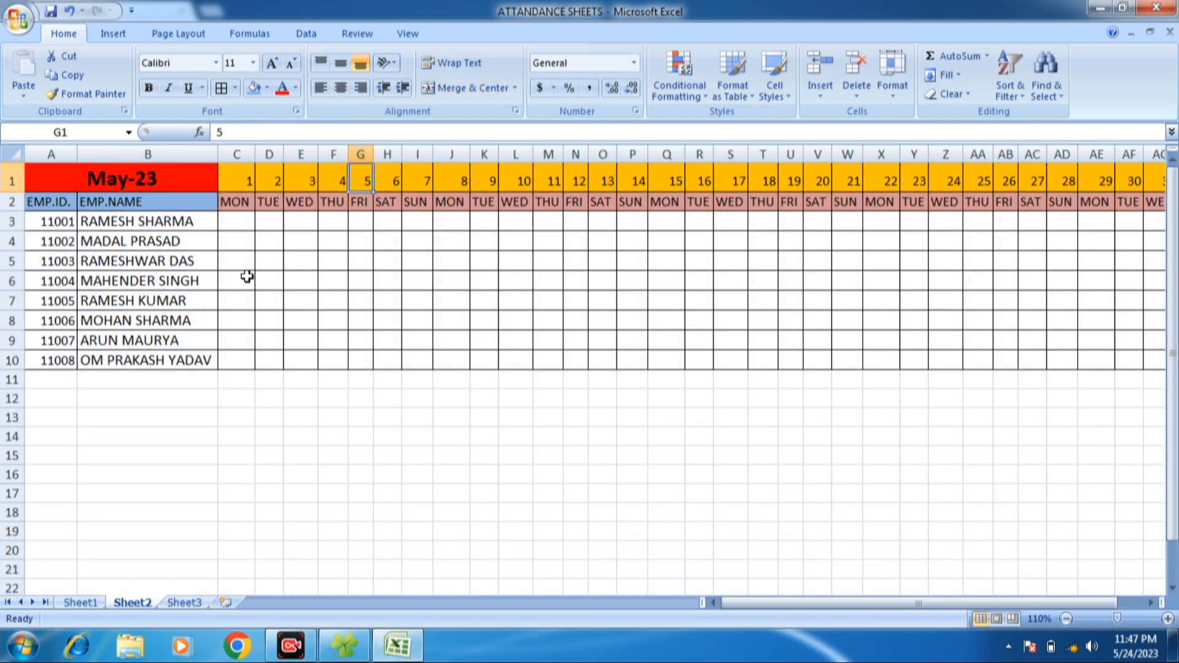
{"action": "left_click", "coordinate": [242, 232]}
{"action": "left_click", "coordinate": [145, 223]}
{"action": "left_click", "coordinate": [250, 233]}
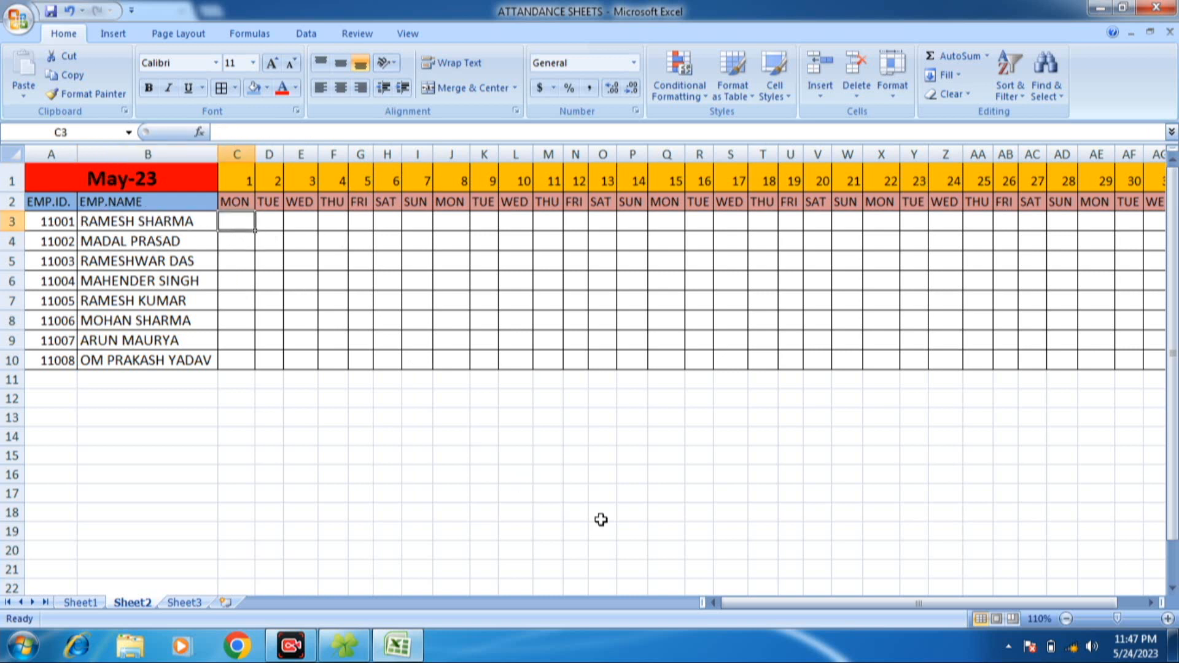
{"action": "left_click_drag", "start_coordinate": [773, 606], "coordinate": [878, 611]}
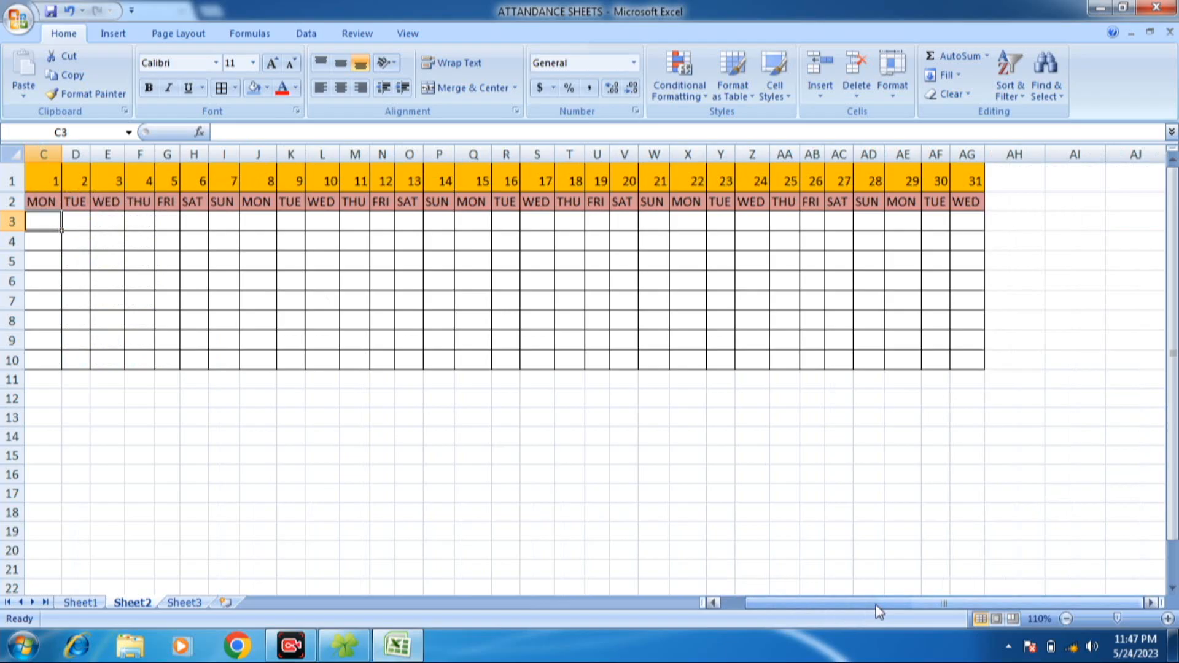
{"action": "left_click", "coordinate": [955, 238]}
{"action": "left_click", "coordinate": [970, 213]}
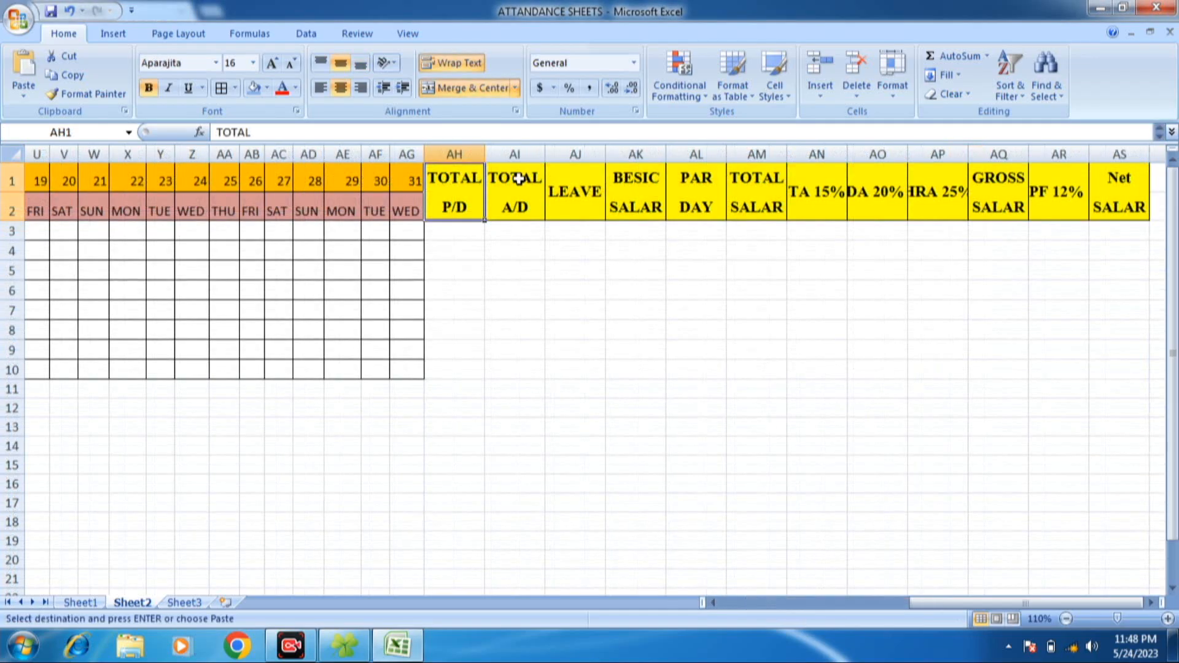
- Apply borders to every cell of the salary section in AH1:AS10
{"action": "left_click_drag", "start_coordinate": [507, 180], "coordinate": [1135, 365]}
{"action": "left_click", "coordinate": [455, 190]}
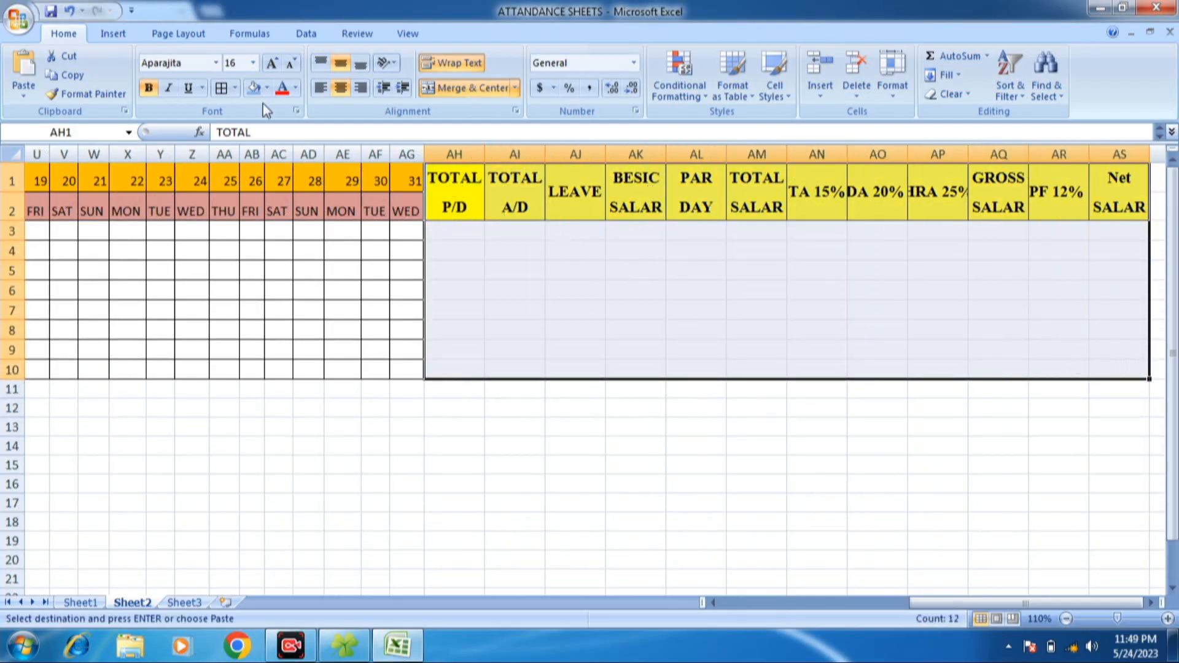
{"action": "left_click", "coordinate": [220, 87]}
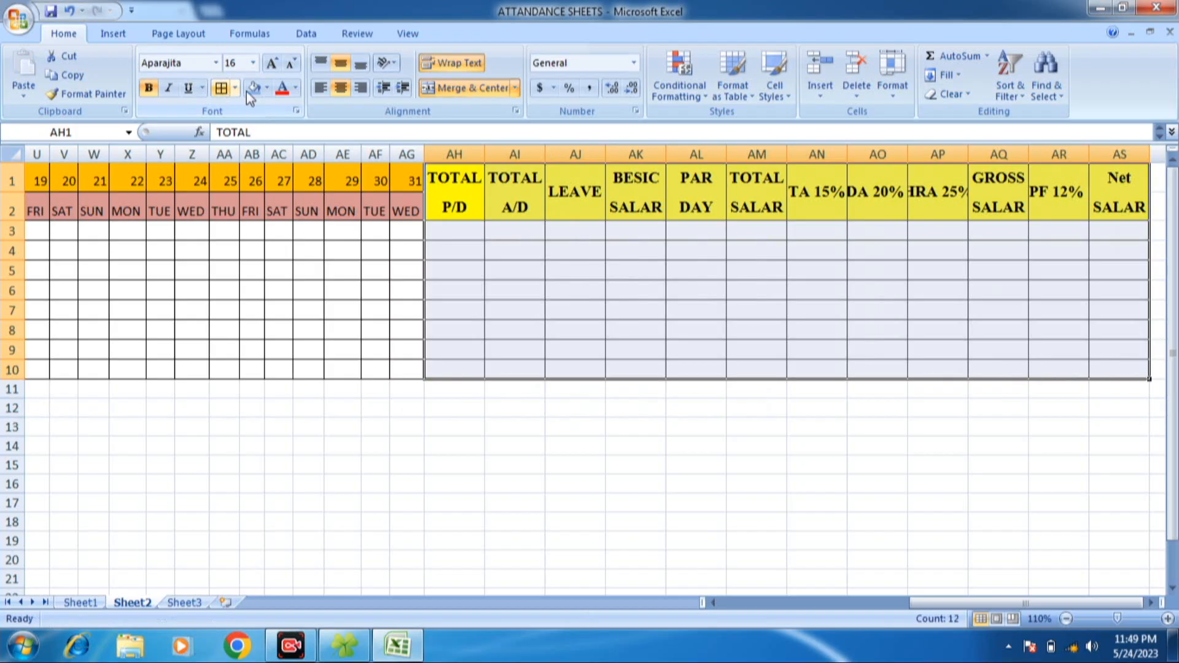
- Review the headings in AH1:AS2, from total present days and leave through salary and allowances to net salary, with the blank cells beneath them
{"action": "left_click", "coordinate": [764, 190]}
{"action": "left_click", "coordinate": [559, 242]}
{"action": "left_click", "coordinate": [481, 214]}
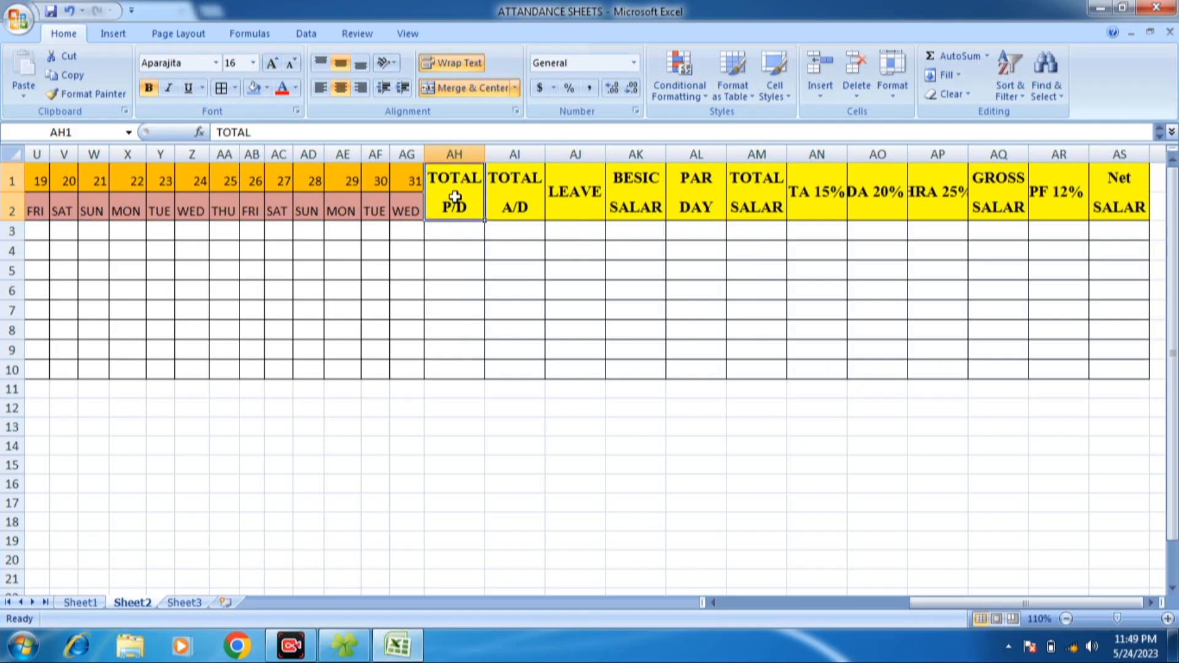
{"action": "left_click", "coordinate": [514, 202]}
{"action": "left_click", "coordinate": [576, 204]}
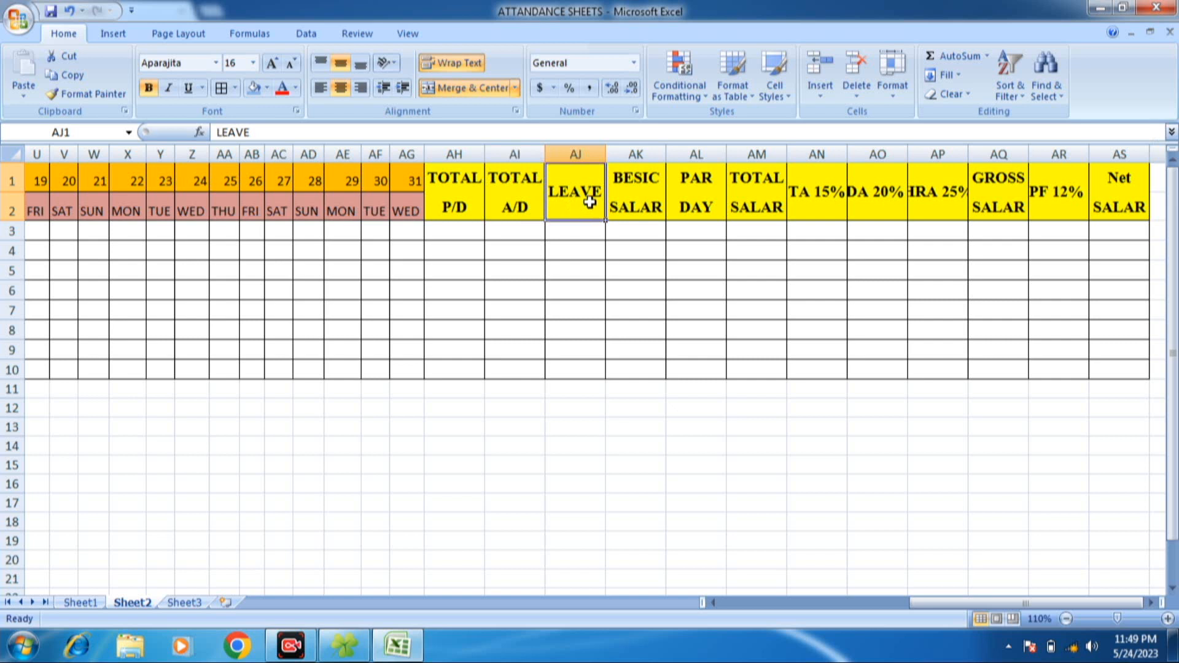
{"action": "left_click", "coordinate": [577, 232]}
{"action": "left_click", "coordinate": [644, 190]}
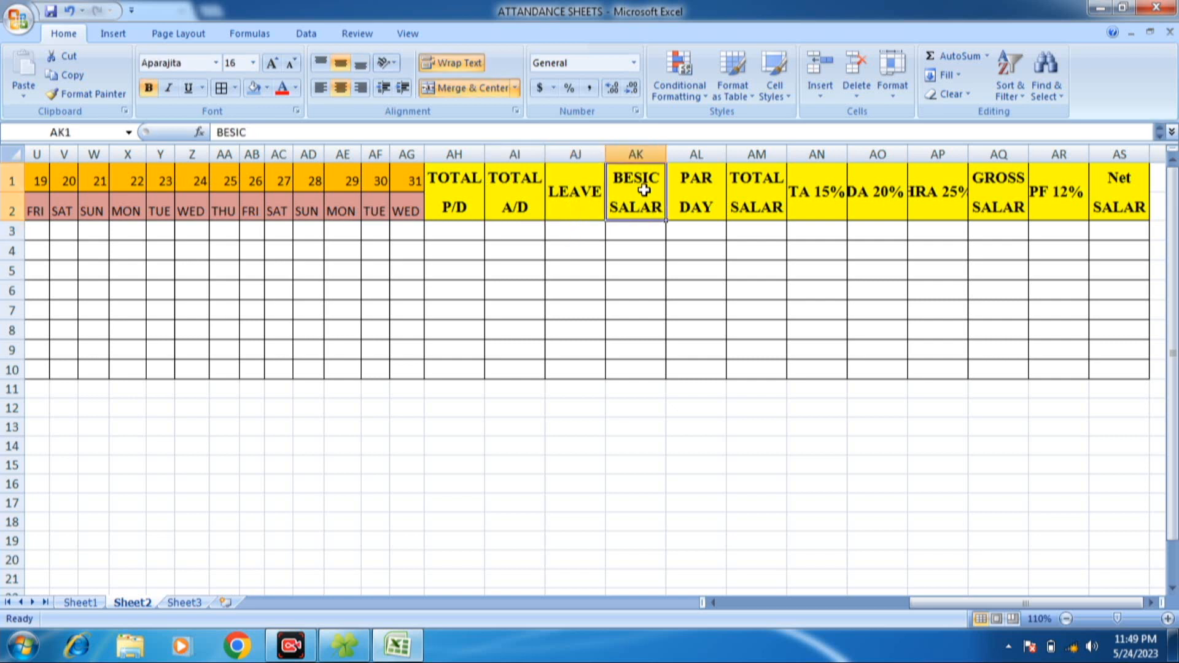
{"action": "left_click", "coordinate": [640, 230]}
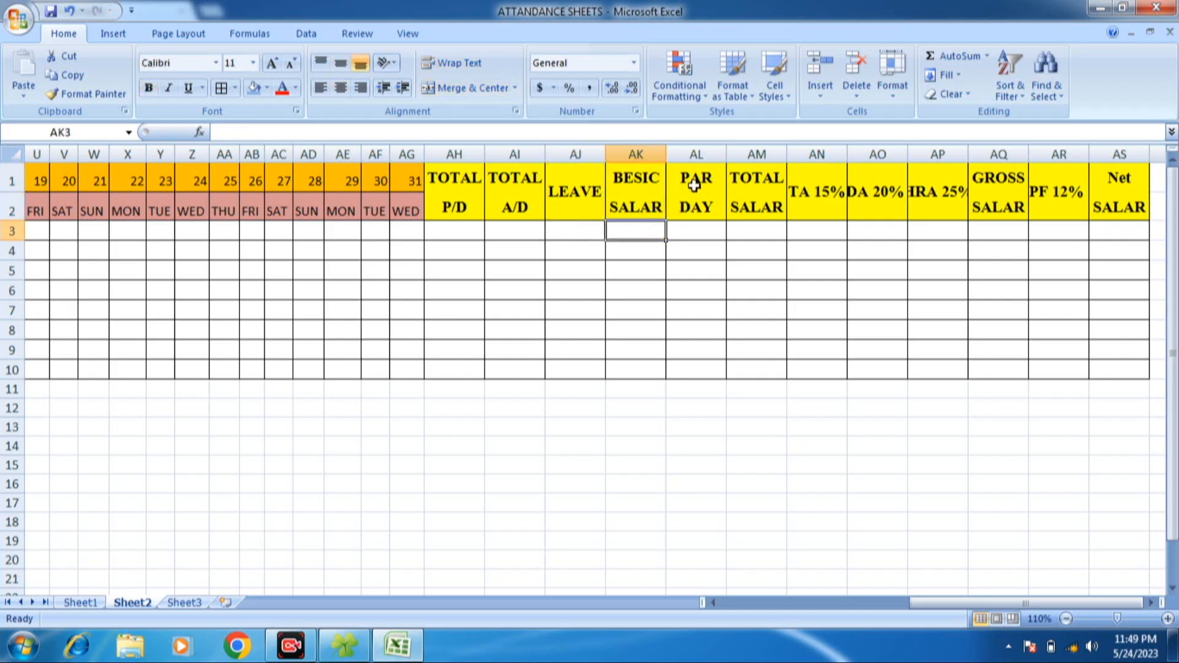
{"action": "left_click", "coordinate": [707, 191]}
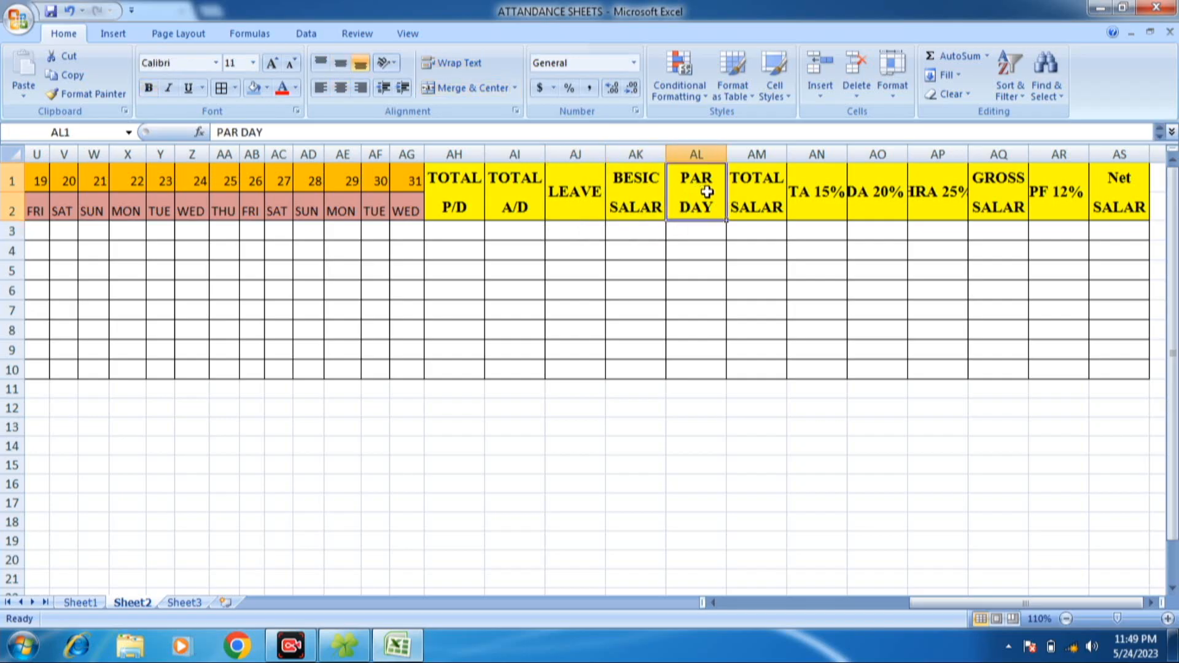
{"action": "left_click", "coordinate": [691, 236]}
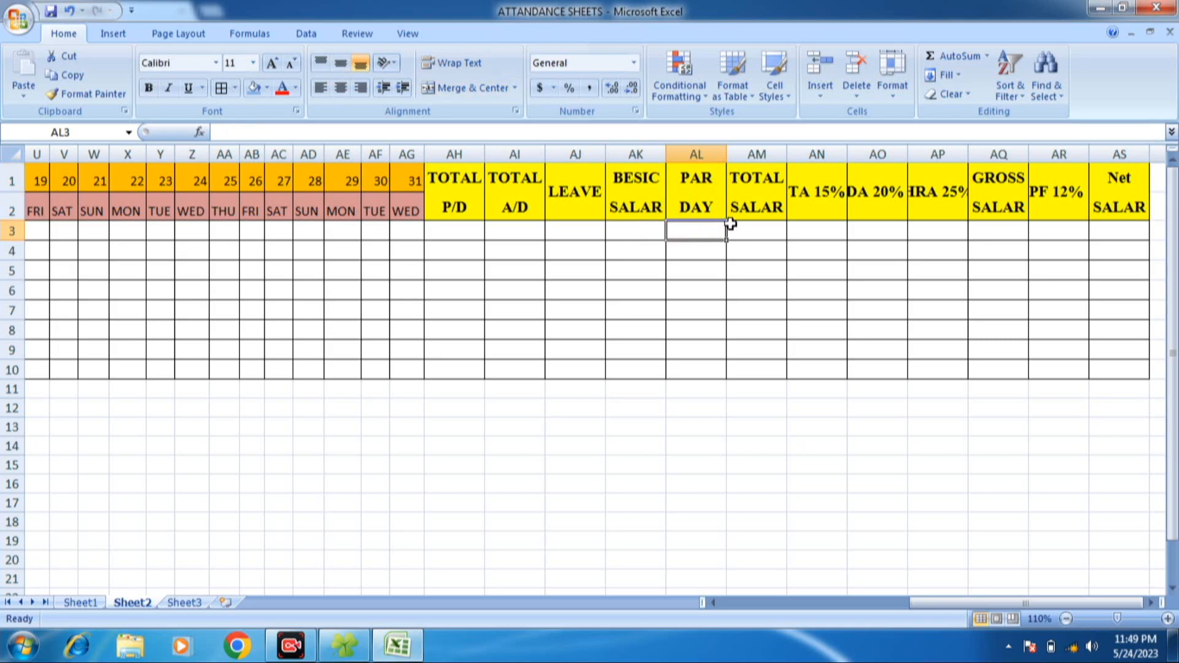
{"action": "left_click", "coordinate": [756, 210]}
{"action": "left_click_drag", "start_coordinate": [756, 231], "coordinate": [694, 231]}
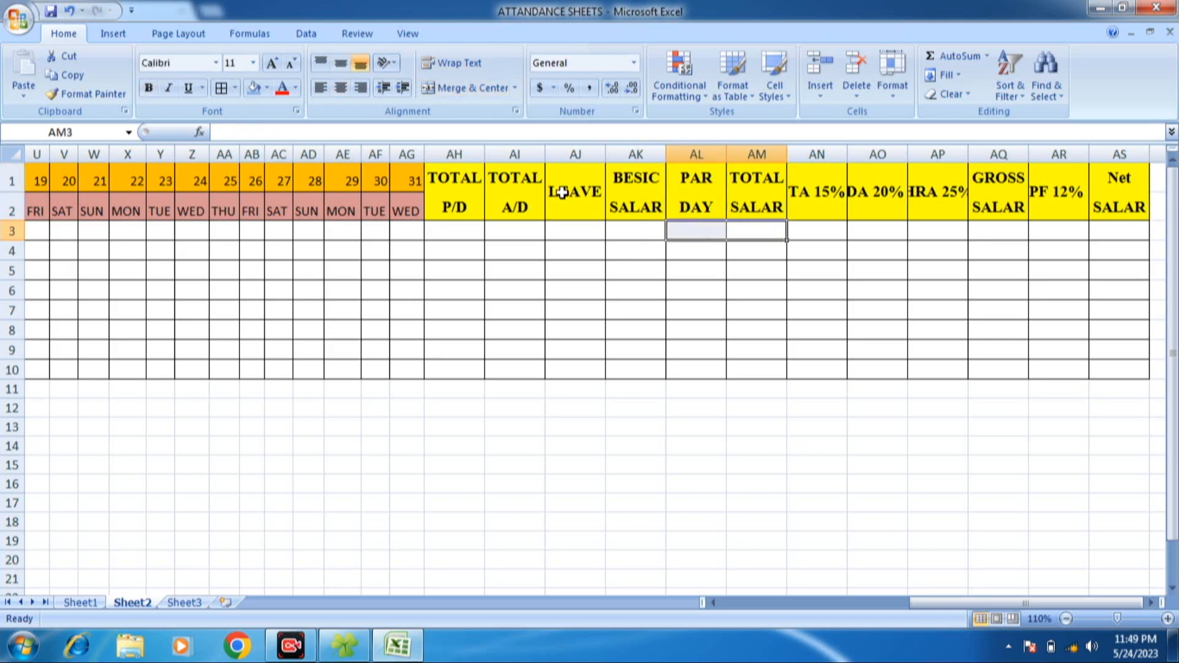
{"action": "left_click", "coordinate": [814, 228]}
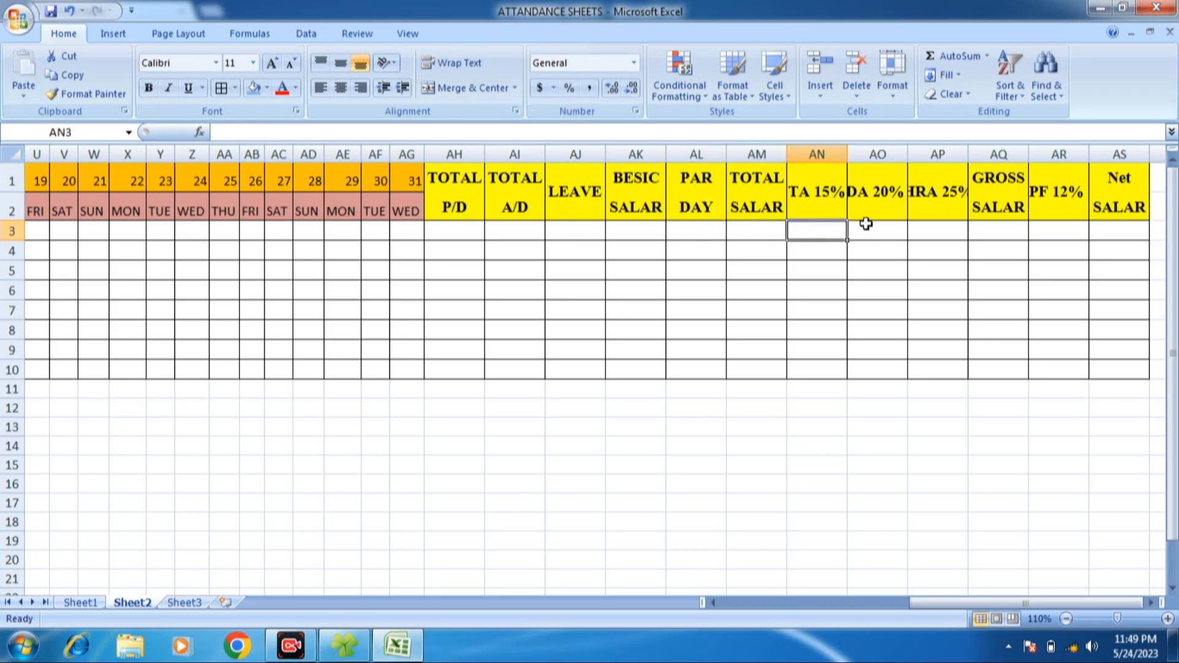
{"action": "left_click", "coordinate": [870, 226]}
{"action": "left_click", "coordinate": [951, 224]}
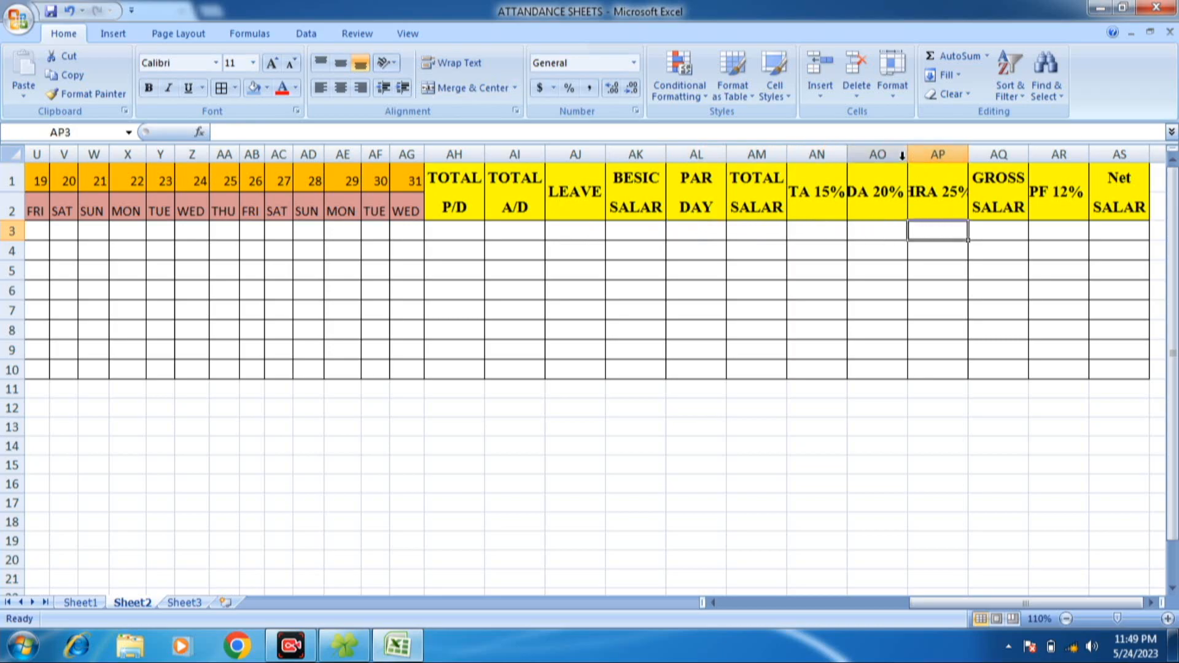
{"action": "left_click", "coordinate": [1001, 197]}
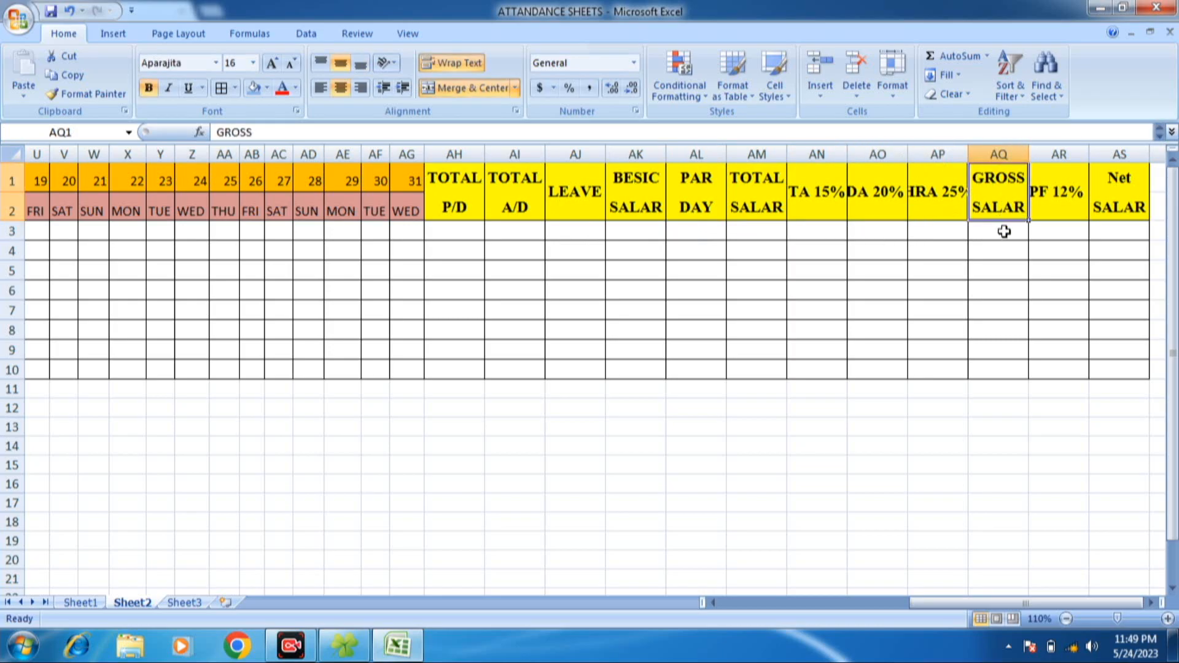
{"action": "left_click", "coordinate": [1003, 232]}
{"action": "left_click", "coordinate": [1044, 234]}
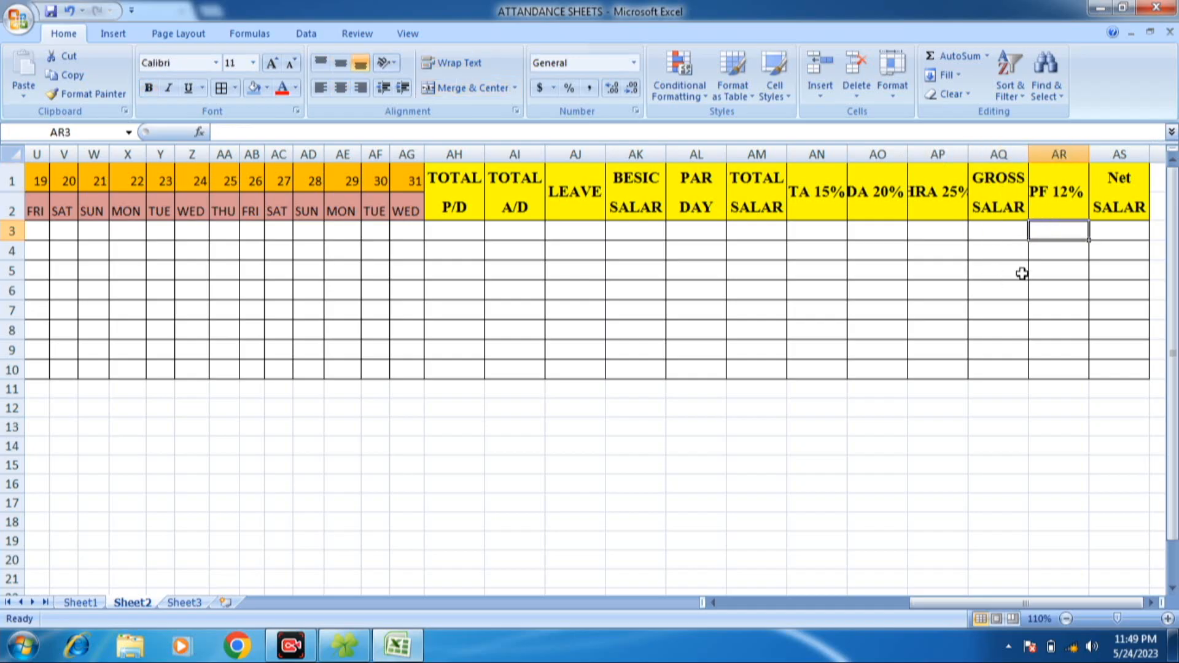
{"action": "left_click", "coordinate": [1106, 232]}
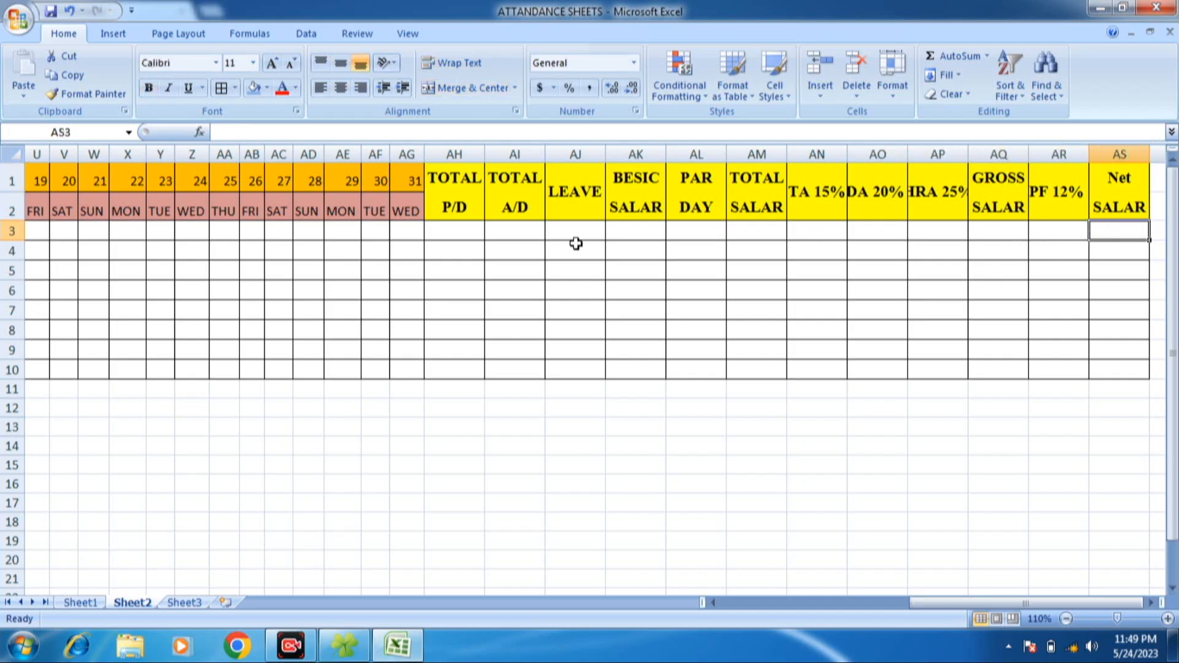
{"action": "left_click", "coordinate": [577, 242]}
{"action": "left_click", "coordinate": [482, 197]}
{"action": "left_click", "coordinate": [549, 187]}
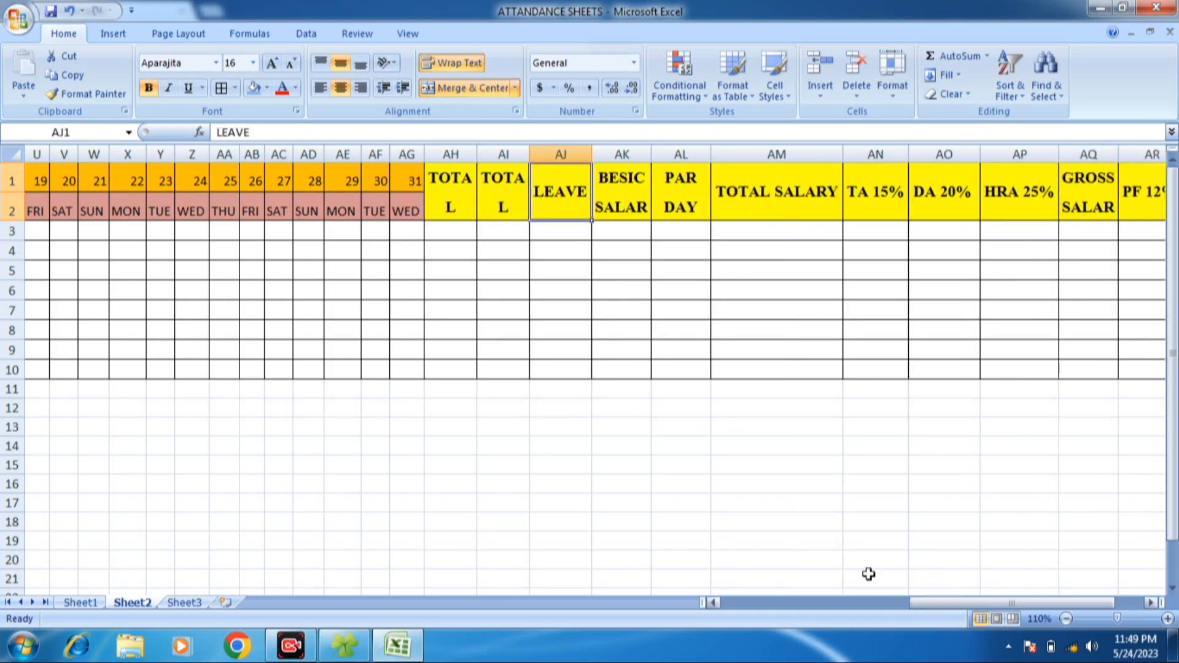
- Reduce the font size of the yellow headings in AH1:AS2 to 14
{"action": "left_click_drag", "start_coordinate": [464, 195], "coordinate": [1075, 209]}
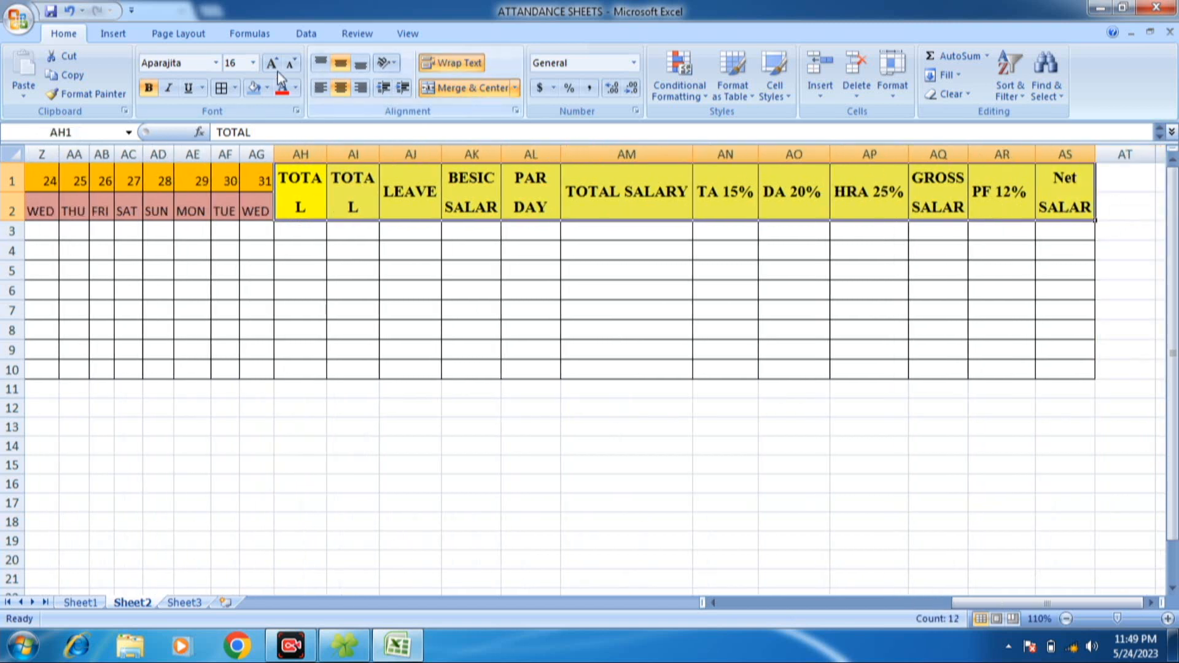
{"action": "left_click", "coordinate": [291, 63]}
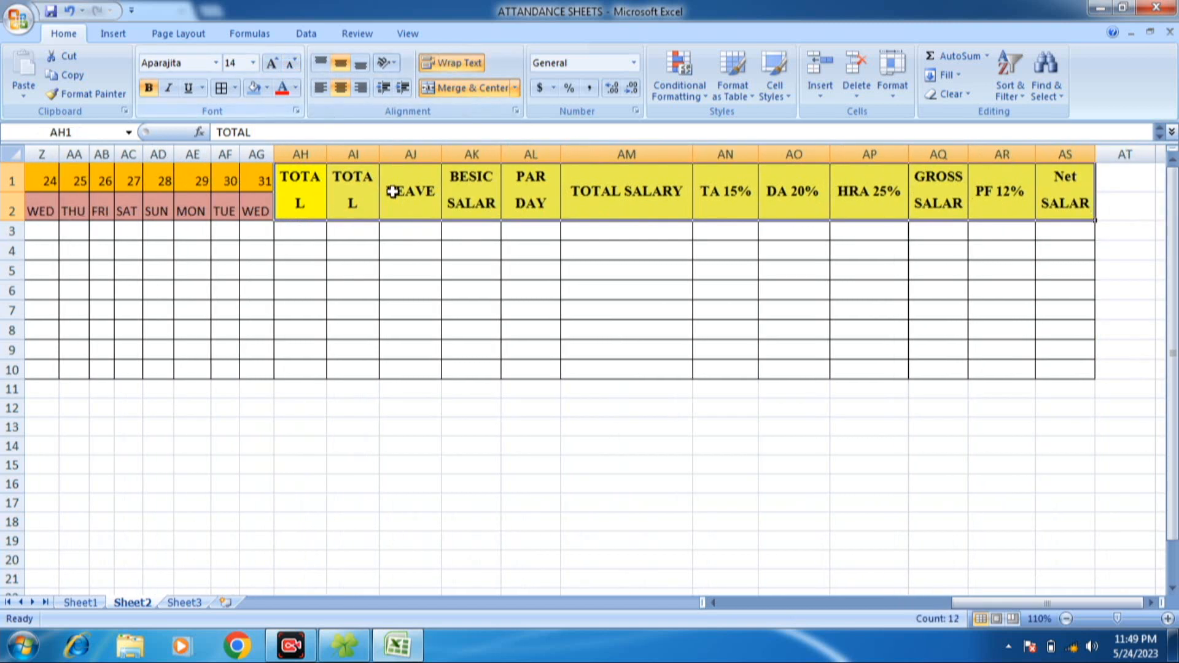
{"action": "left_click", "coordinate": [305, 176]}
- Autofit all the sheet's columns and widen columns AH and AI to fit the TOTAL P/D and TOTAL A/D headings
{"action": "left_click", "coordinate": [12, 153]}
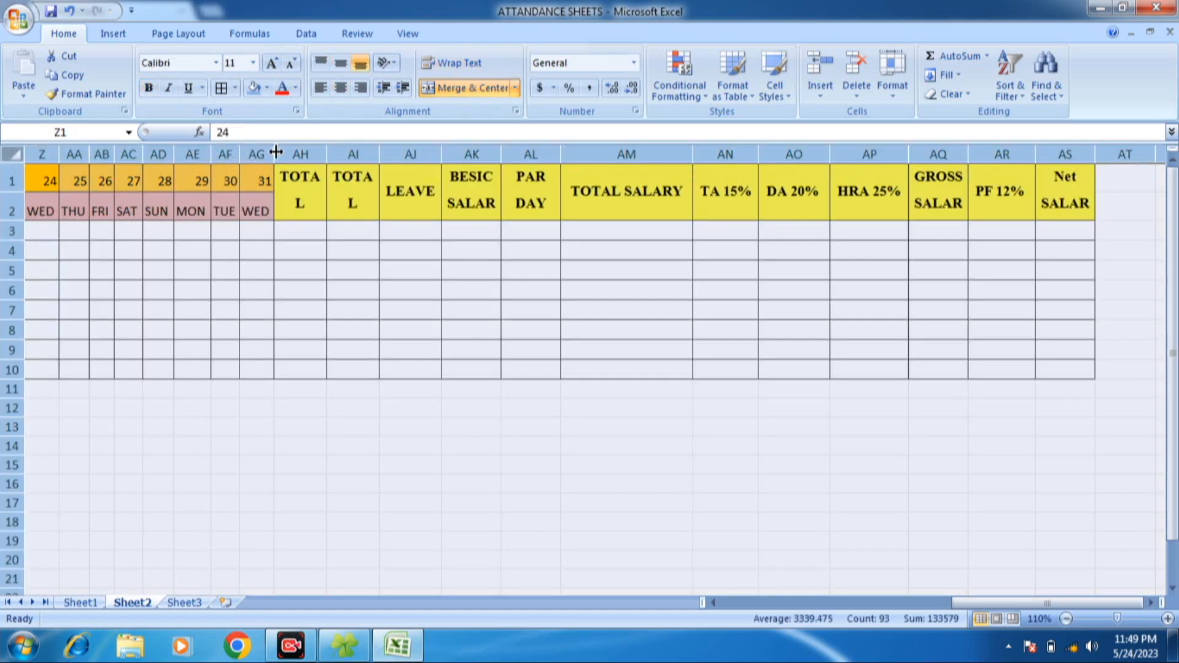
{"action": "left_click_drag", "start_coordinate": [273, 154], "coordinate": [273, 154]}
{"action": "double_click", "coordinate": [274, 155]}
{"action": "left_click", "coordinate": [376, 194]}
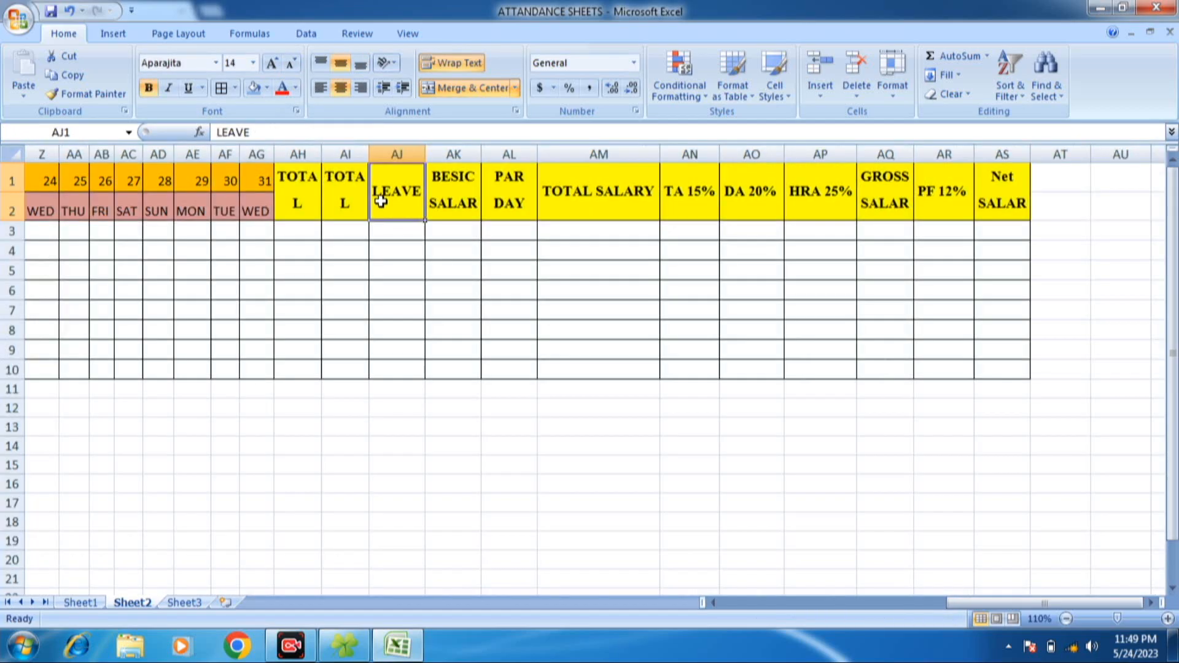
{"action": "left_click_drag", "start_coordinate": [369, 153], "coordinate": [393, 161]}
{"action": "left_click_drag", "start_coordinate": [321, 155], "coordinate": [340, 155]}
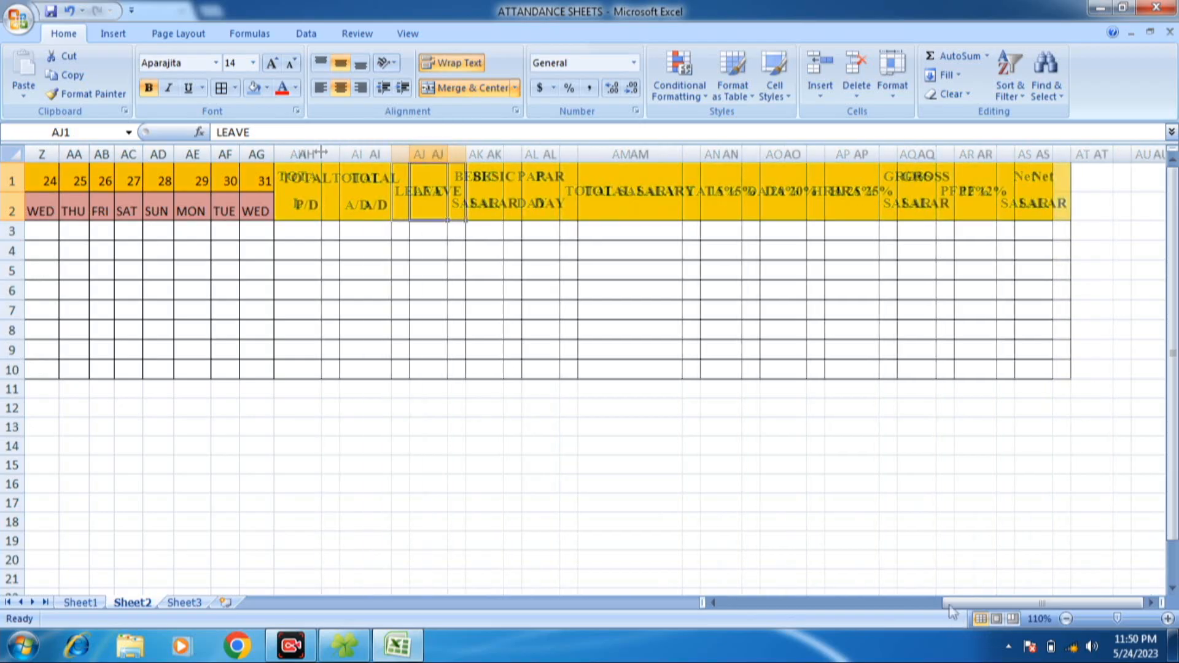
- Enter A in C3 as the first employee's attendance mark for day 1
{"action": "left_click_drag", "start_coordinate": [715, 604], "coordinate": [714, 604]}
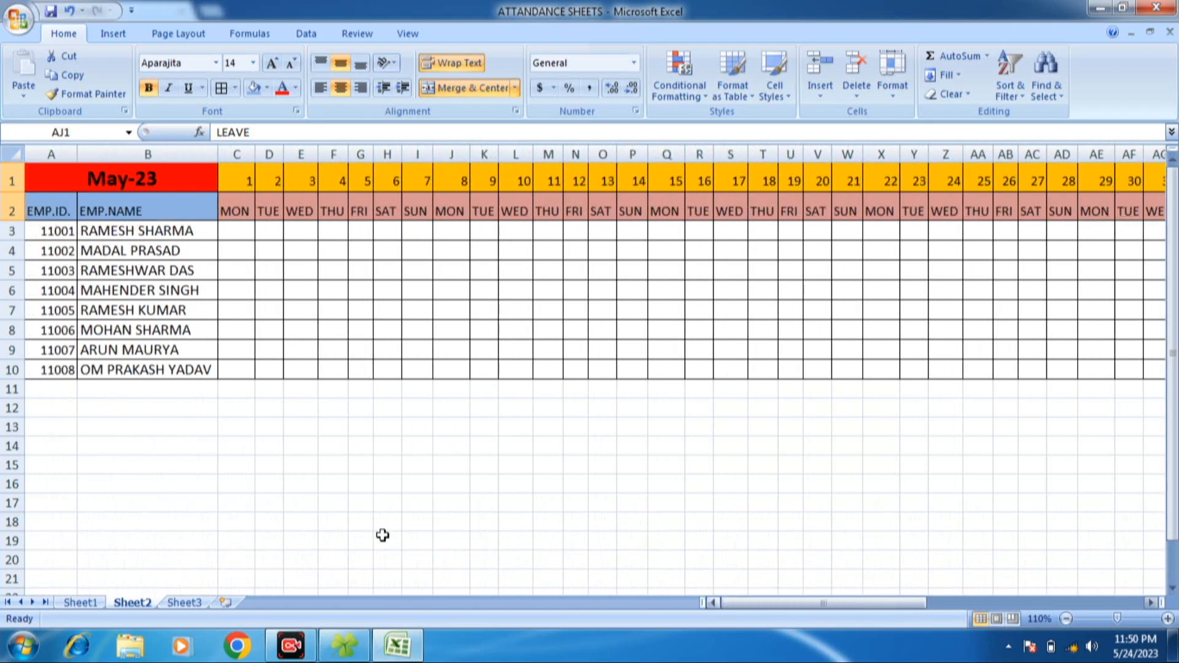
{"action": "left_click", "coordinate": [240, 229]}
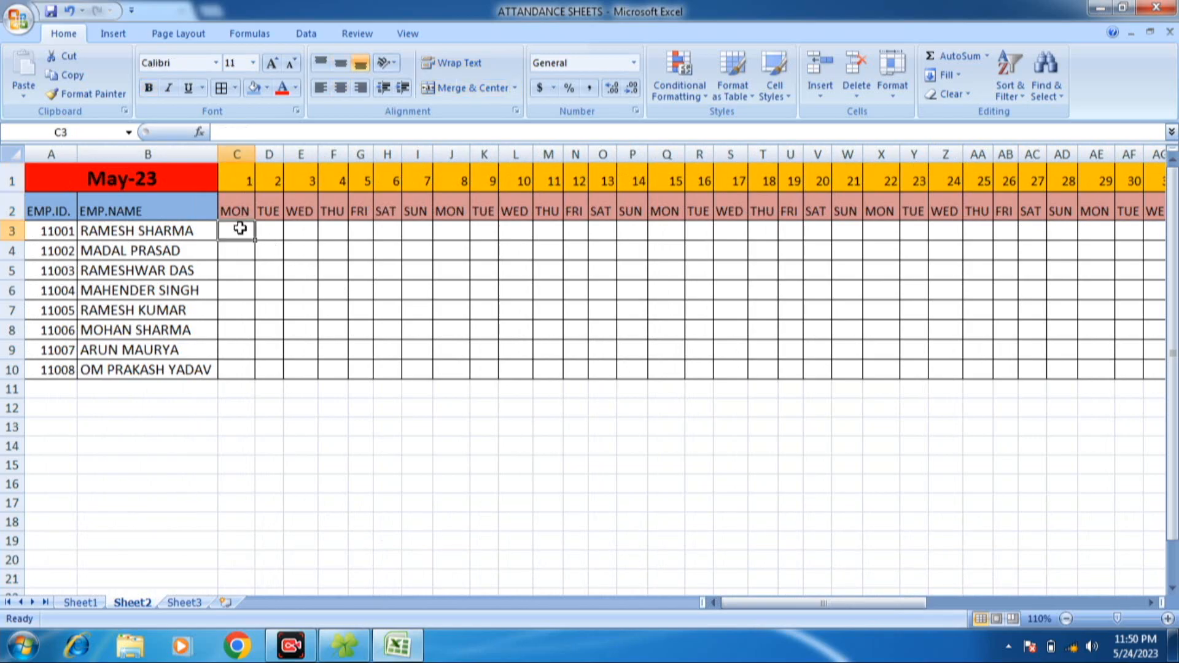
{"action": "type", "text": "A"}
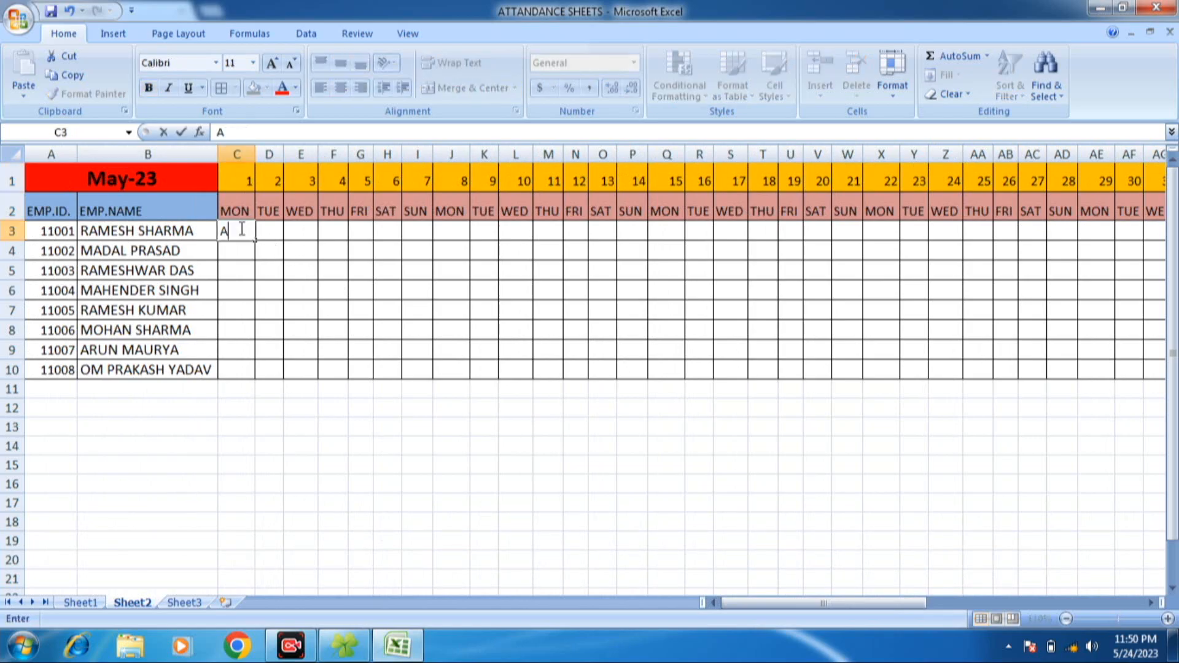
{"action": "key", "text": "Return"}
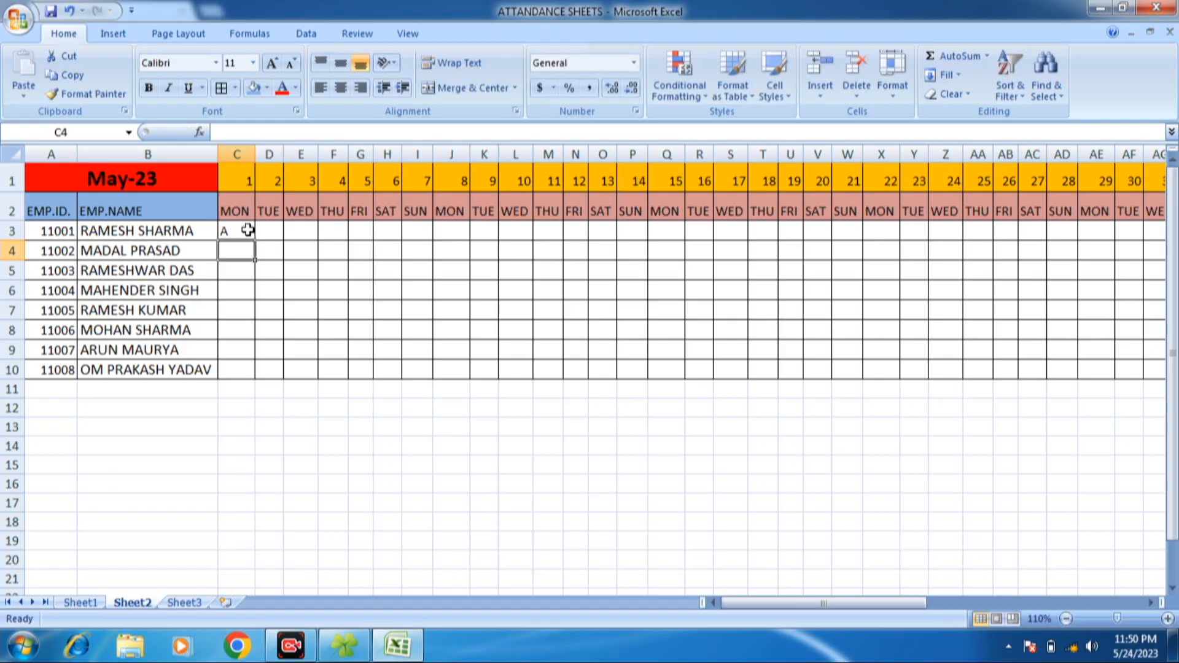
- Set the attendance mark in C3 to P and fill it through every employee and day in C3:AG10
{"action": "left_click", "coordinate": [248, 231]}
{"action": "type", "text": "P"}
{"action": "key", "text": "Return"}
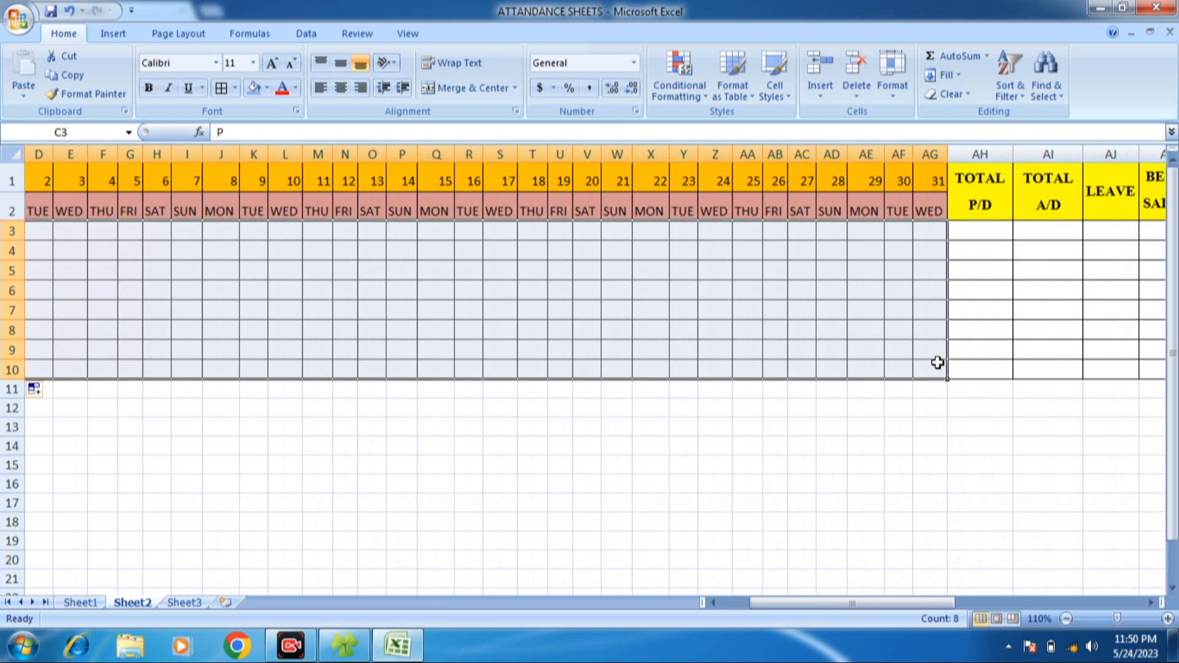
{"action": "key", "text": "ctrl+r"}
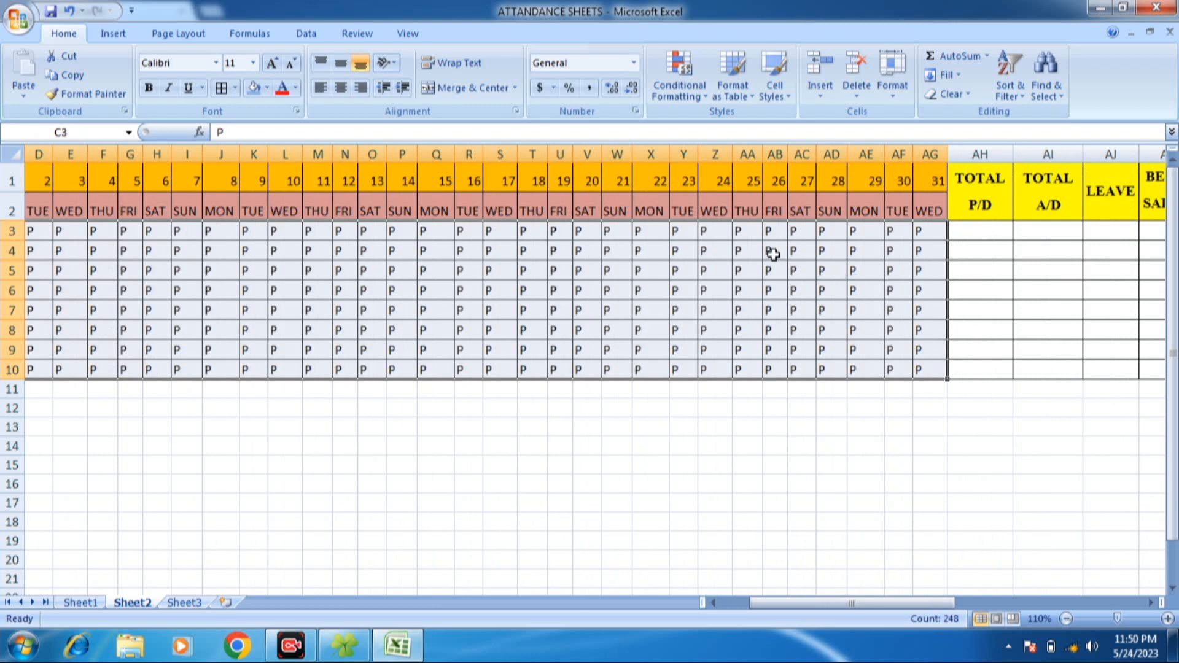
{"action": "left_click", "coordinate": [512, 270]}
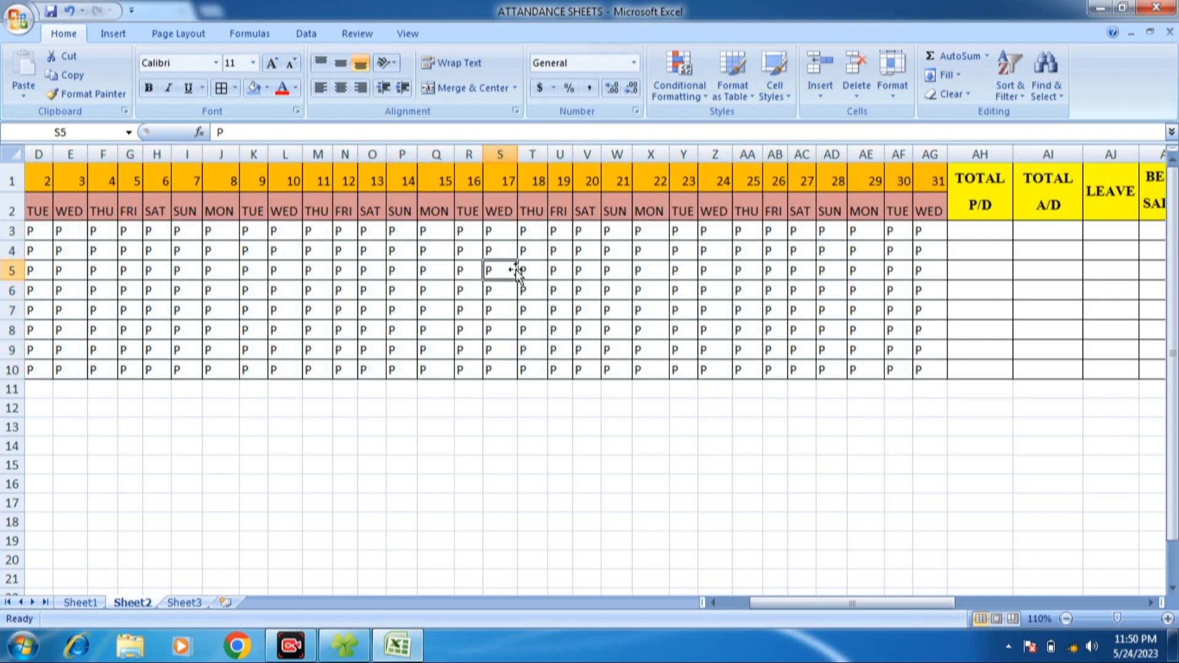
{"action": "left_click", "coordinate": [893, 249]}
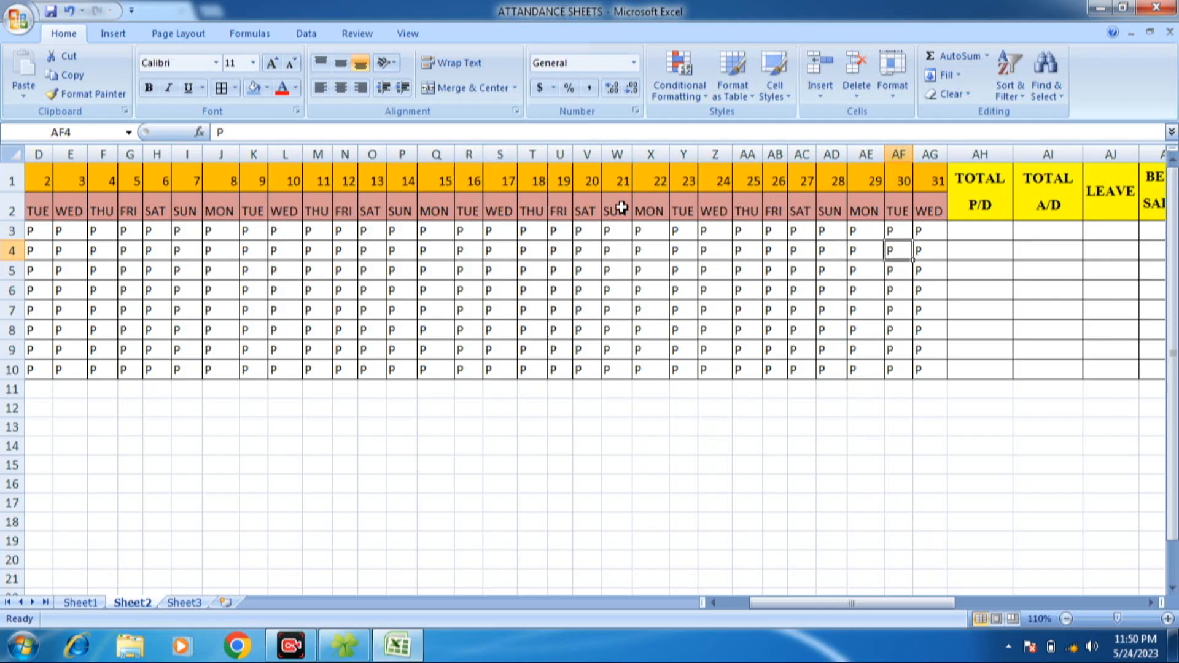
{"action": "left_click", "coordinate": [559, 232]}
- Enter the mark L in every cell of the four Sunday columns: I2:I10, P2:P10, W2:W10 and AD2:AD10
{"action": "left_click_drag", "start_coordinate": [804, 602], "coordinate": [682, 600]}
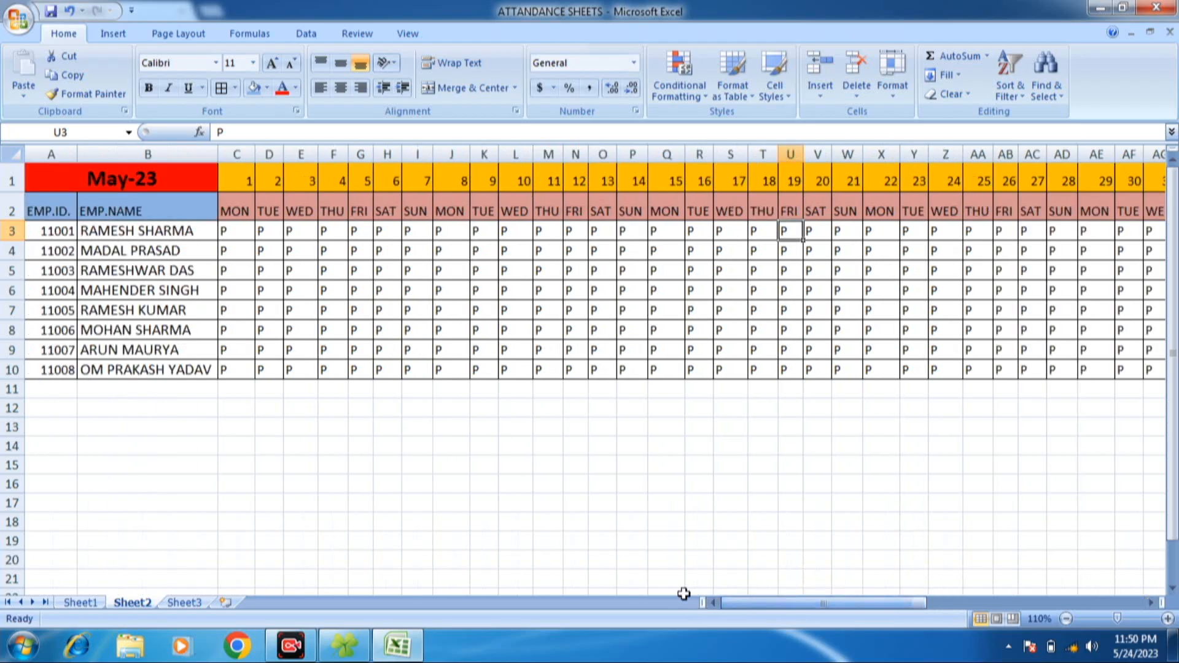
{"action": "left_click", "coordinate": [420, 210]}
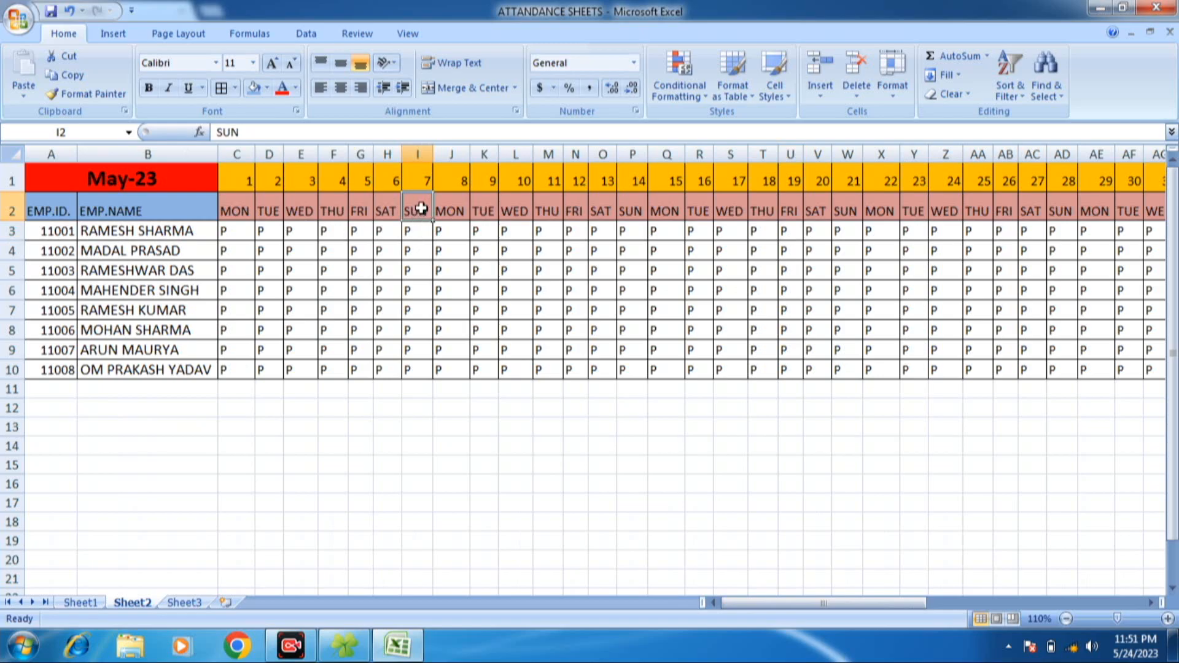
{"action": "left_click_drag", "start_coordinate": [420, 206], "coordinate": [425, 369]}
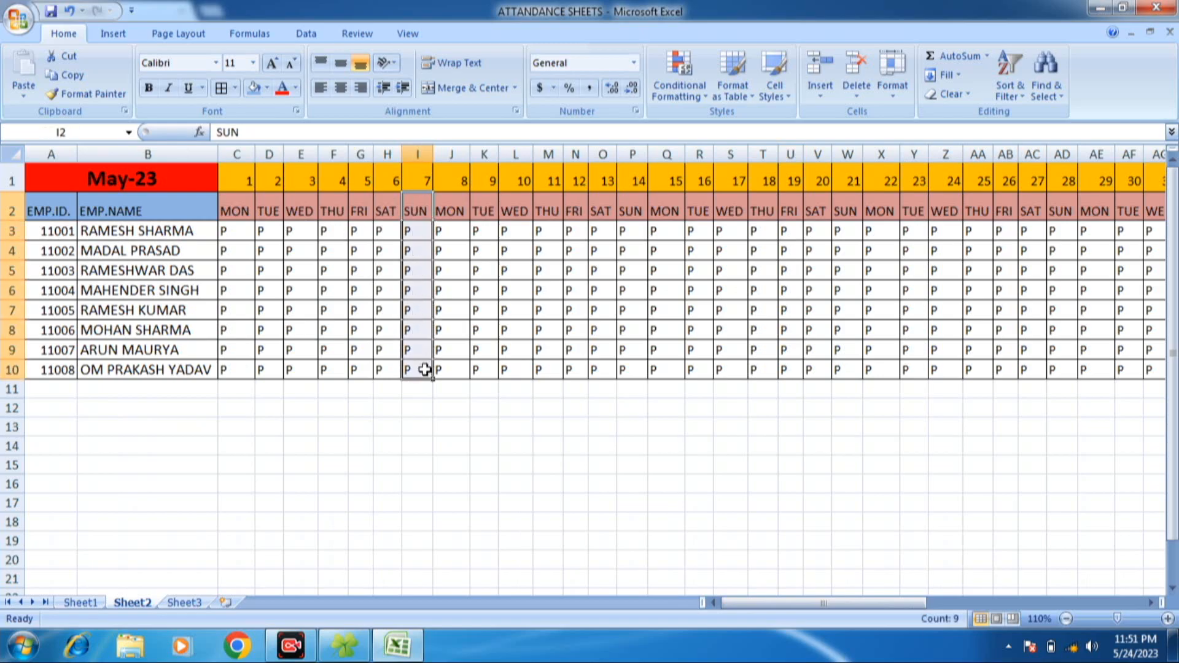
{"action": "left_click_drag", "start_coordinate": [632, 208], "coordinate": [641, 370], "text": "ctrl"}
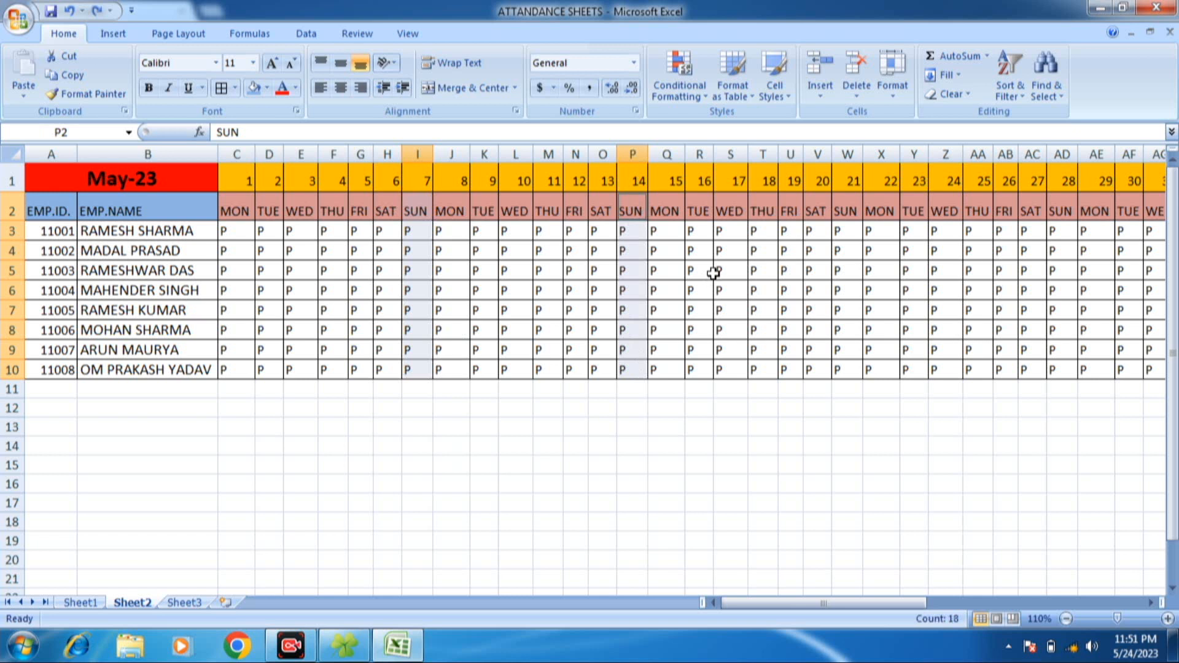
{"action": "left_click_drag", "start_coordinate": [848, 211], "coordinate": [848, 369], "text": "ctrl"}
{"action": "left_click_drag", "start_coordinate": [1063, 211], "coordinate": [1066, 368], "text": "ctrl"}
{"action": "type", "text": "L"}
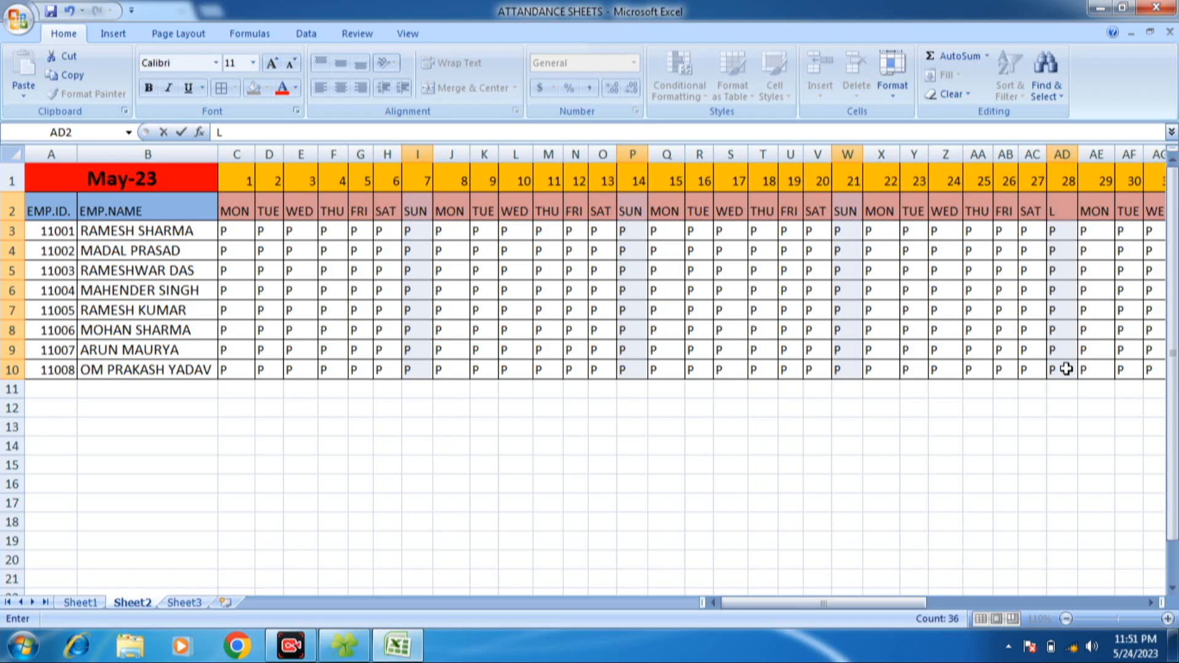
{"action": "key", "text": "ctrl+Return"}
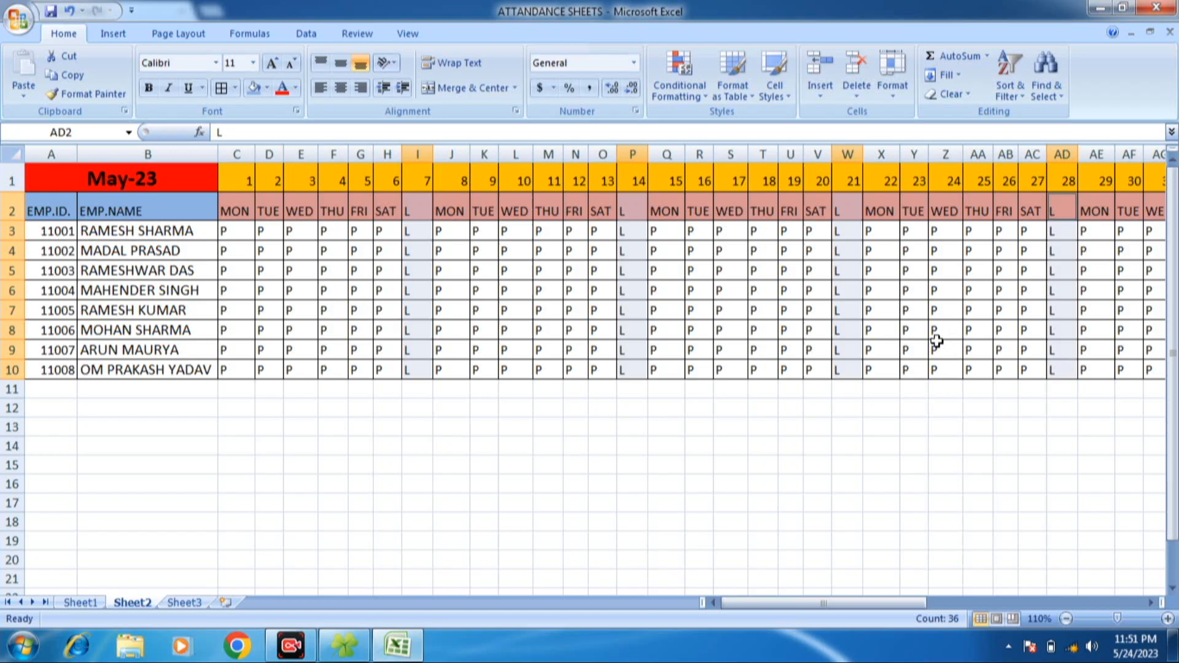
- Fill the Sunday cells in rows 2 to 10 of columns I, P, W and AD with red
{"action": "left_click", "coordinate": [266, 88]}
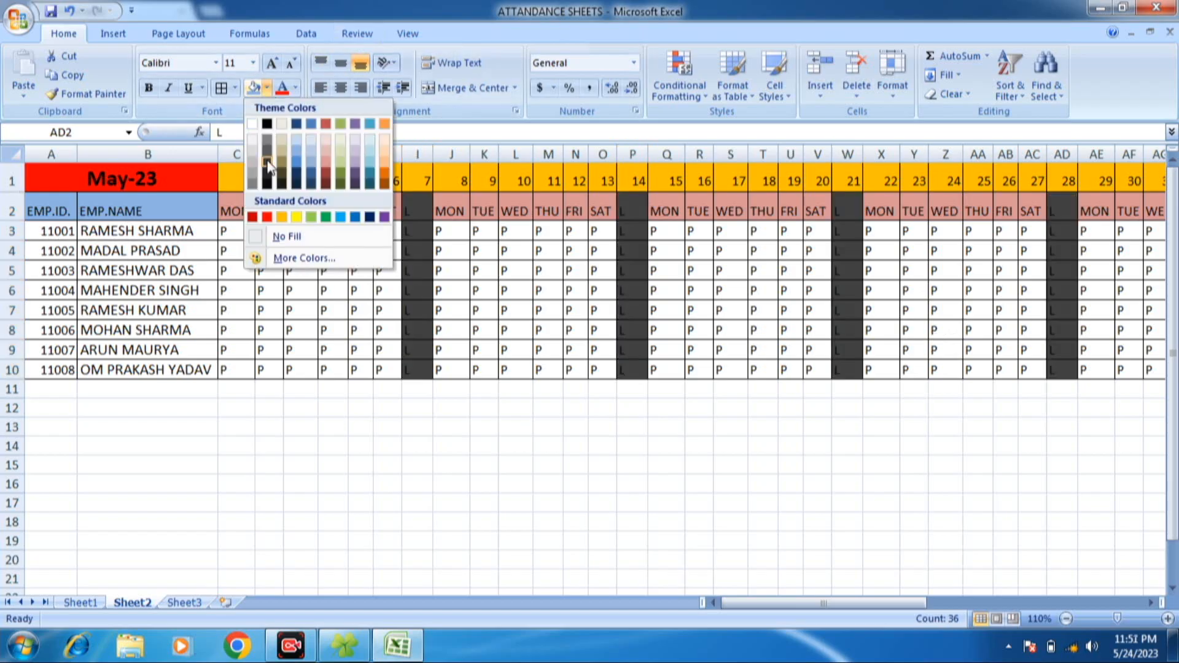
{"action": "left_click", "coordinate": [267, 217]}
{"action": "left_click", "coordinate": [315, 264]}
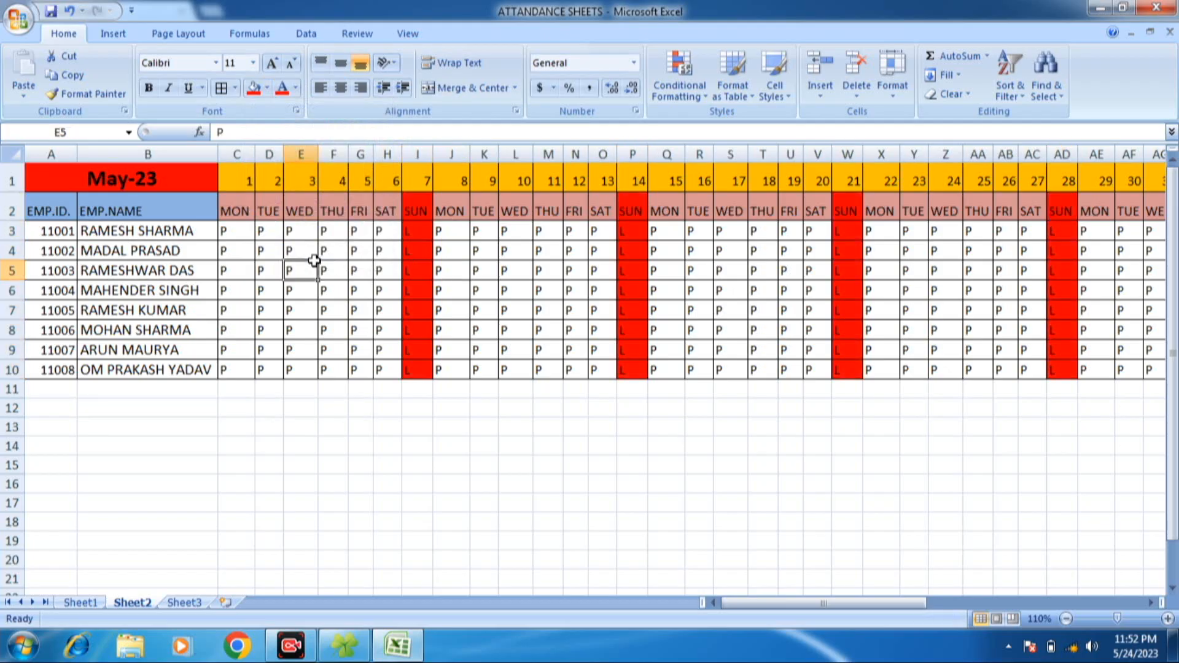
{"action": "left_click", "coordinate": [245, 232]}
{"action": "left_click", "coordinate": [512, 287]}
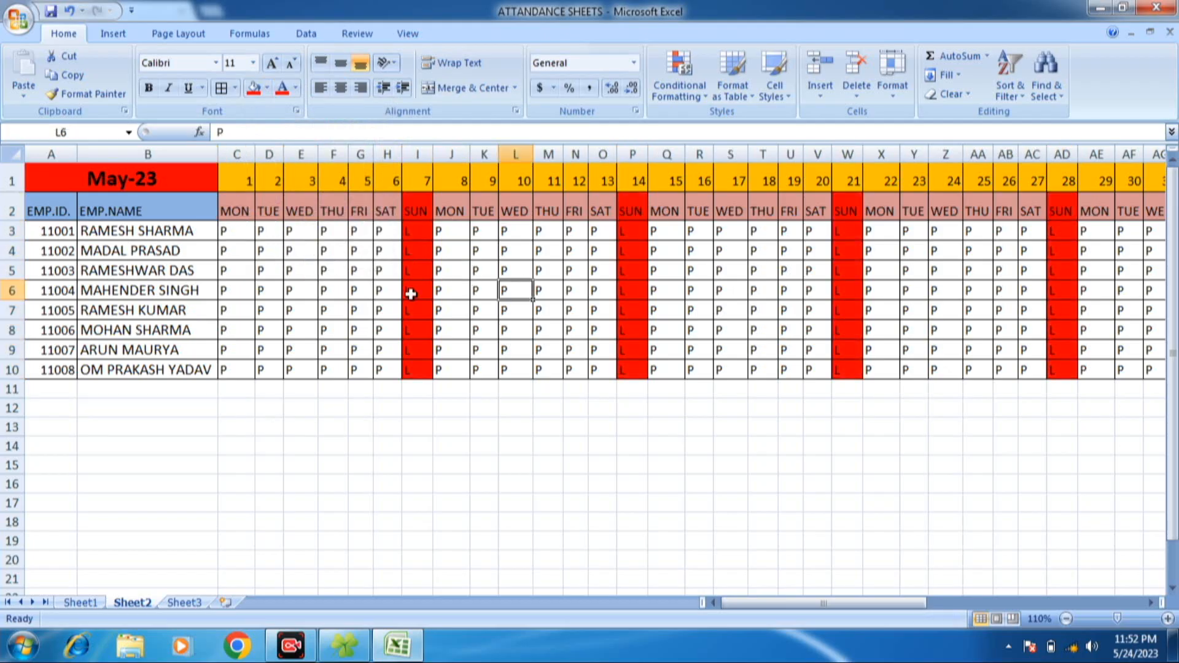
{"action": "left_click", "coordinate": [364, 299]}
{"action": "left_click", "coordinate": [265, 267]}
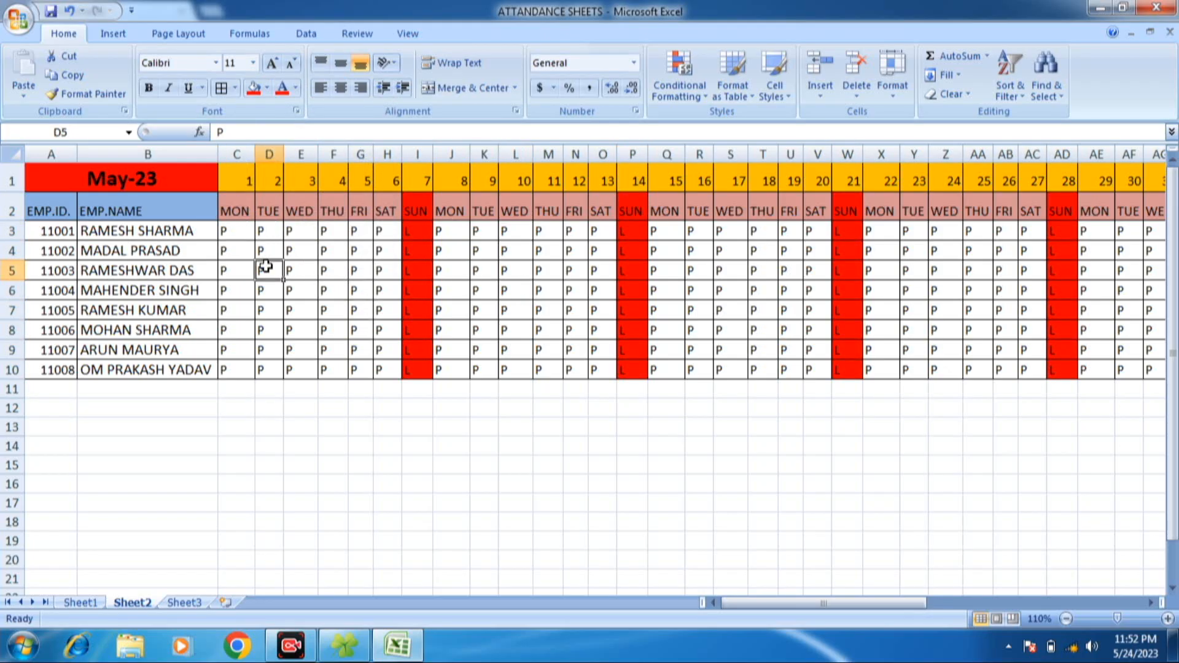
{"action": "type", "text": "AA"}
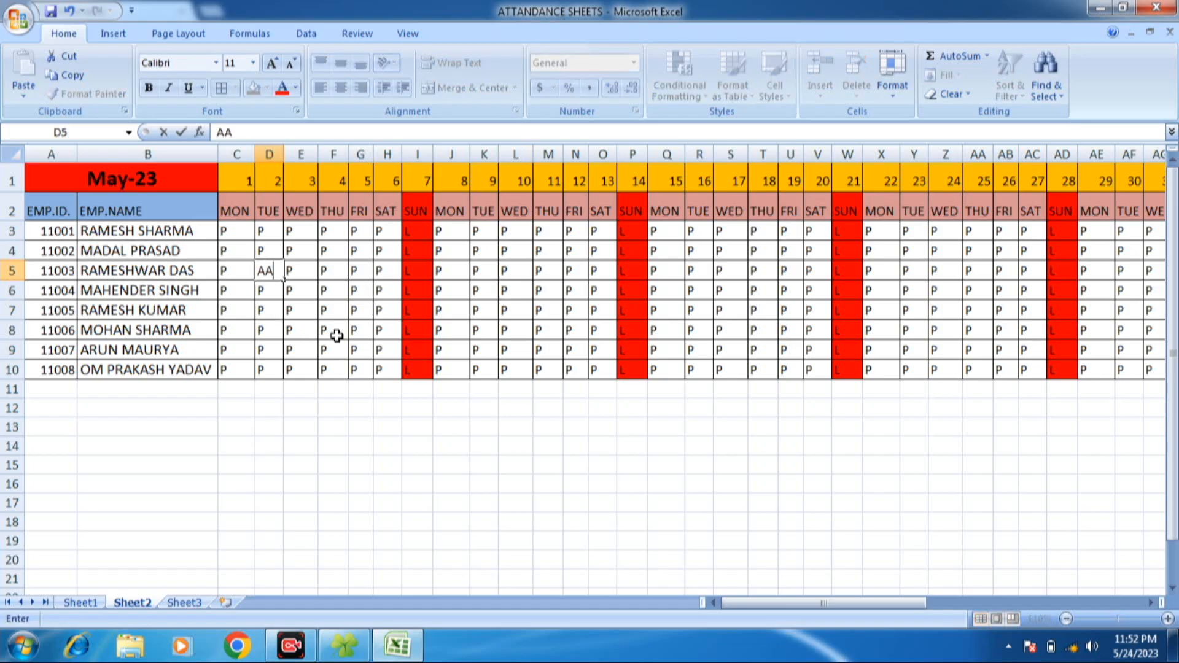
{"action": "left_click", "coordinate": [336, 330]}
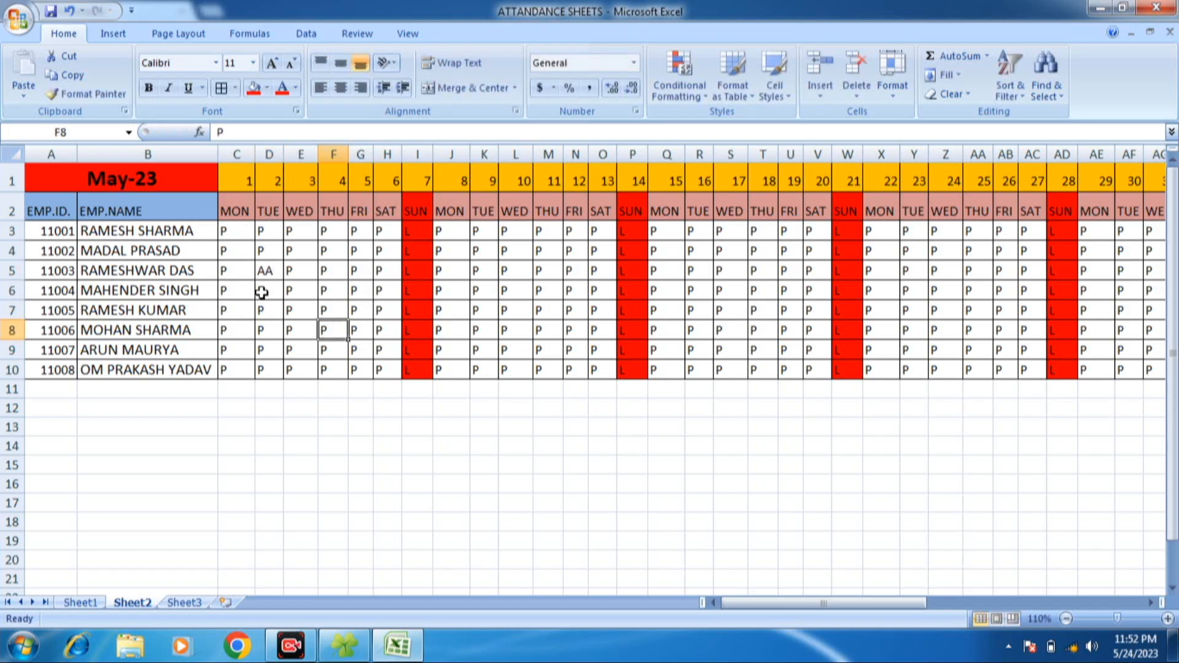
- Set the attendance mark in D5 to A for the third employee on day 2
{"action": "left_click", "coordinate": [270, 274]}
{"action": "type", "text": "A"}
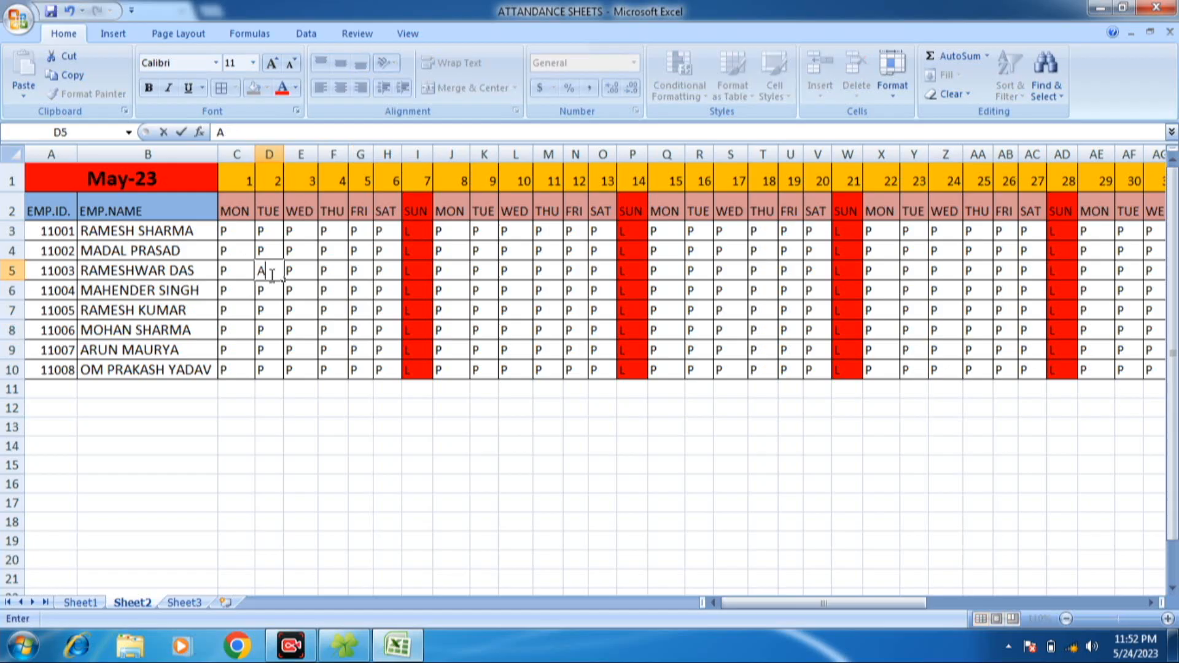
{"action": "key", "text": "Return"}
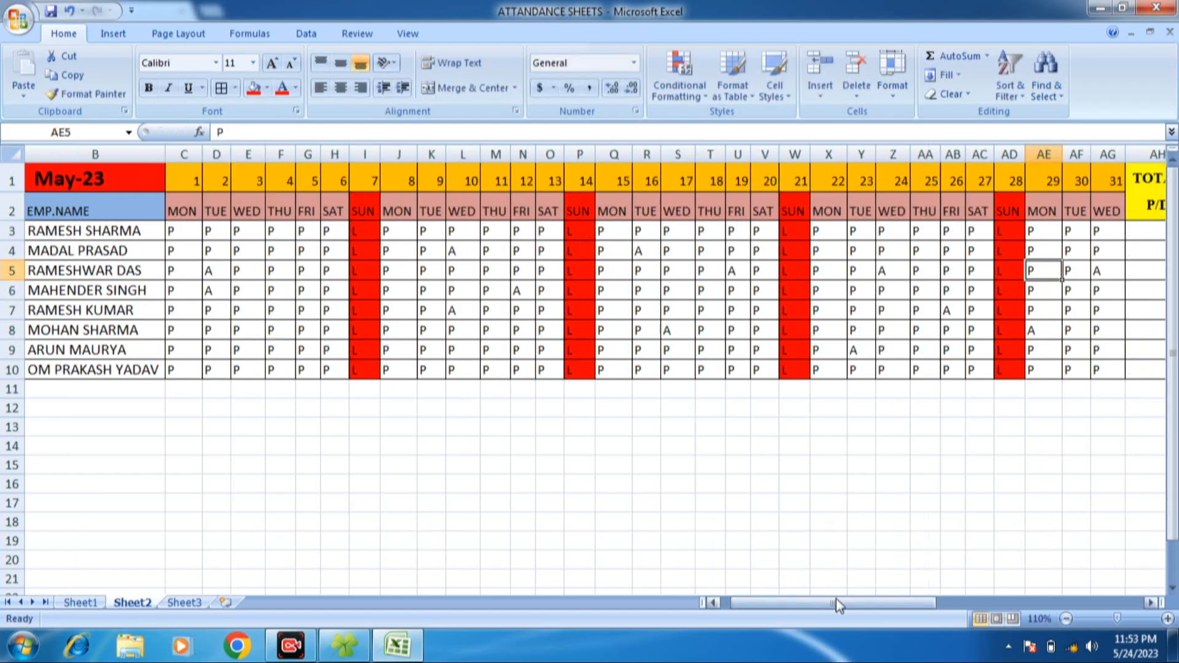
- Freeze the panes at C3 to lock heading rows 1 and 2 and employee columns A and B
{"action": "left_click_drag", "start_coordinate": [836, 603], "coordinate": [793, 610]}
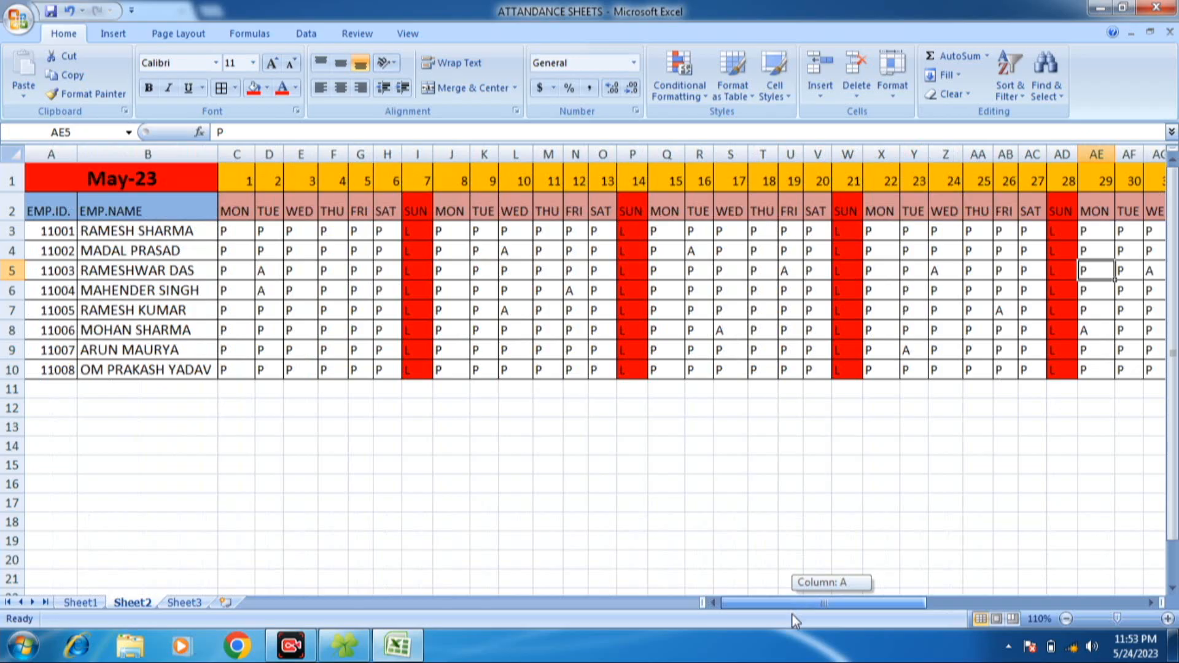
{"action": "mouse_move", "coordinate": [1172, 299]}
{"action": "left_mouse_down"}
{"action": "mouse_move", "coordinate": [1172, 339]}
{"action": "mouse_move", "coordinate": [1172, 285]}
{"action": "left_mouse_up"}
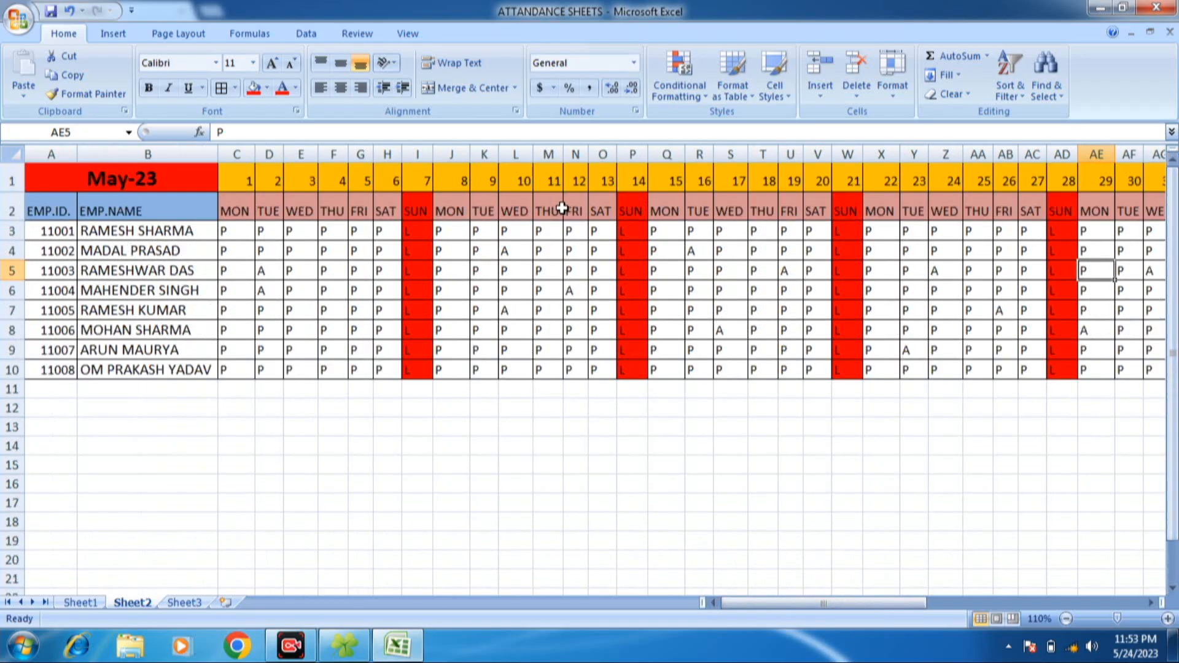
{"action": "left_click", "coordinate": [244, 229]}
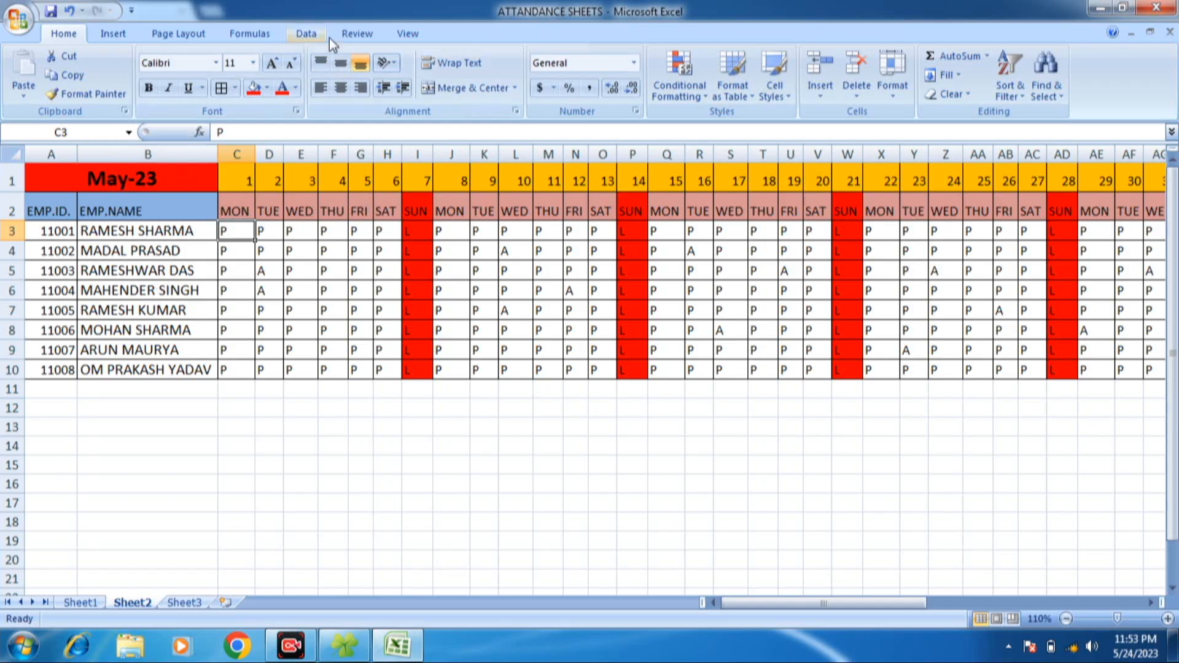
{"action": "left_click", "coordinate": [405, 35]}
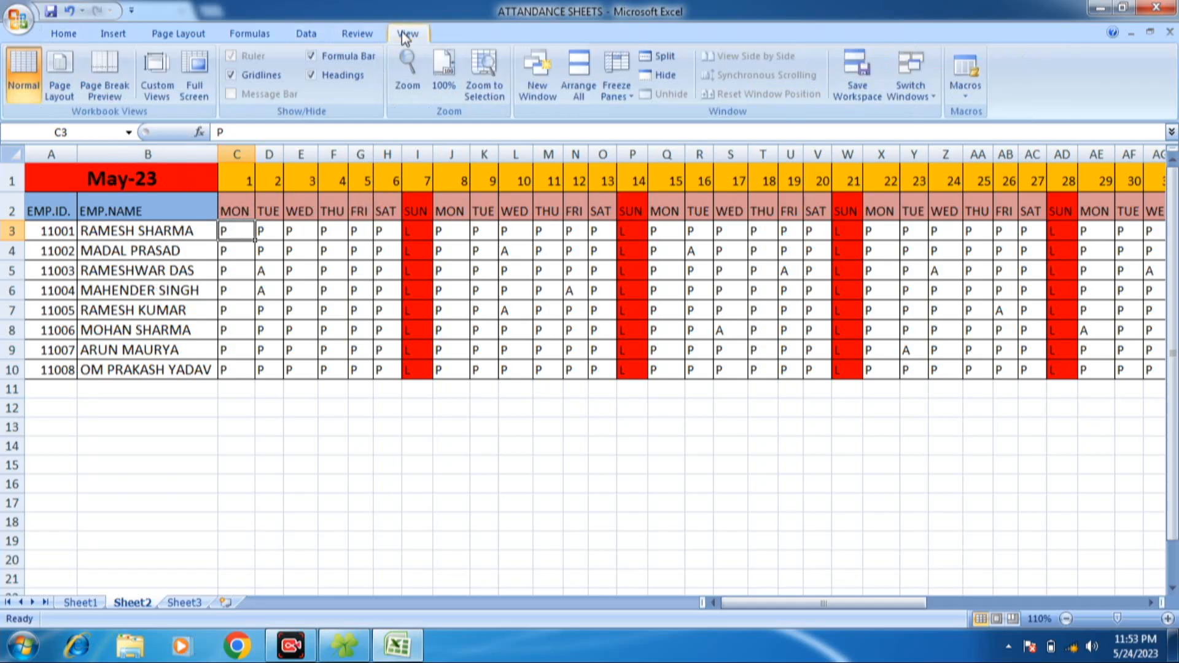
{"action": "left_click", "coordinate": [616, 98]}
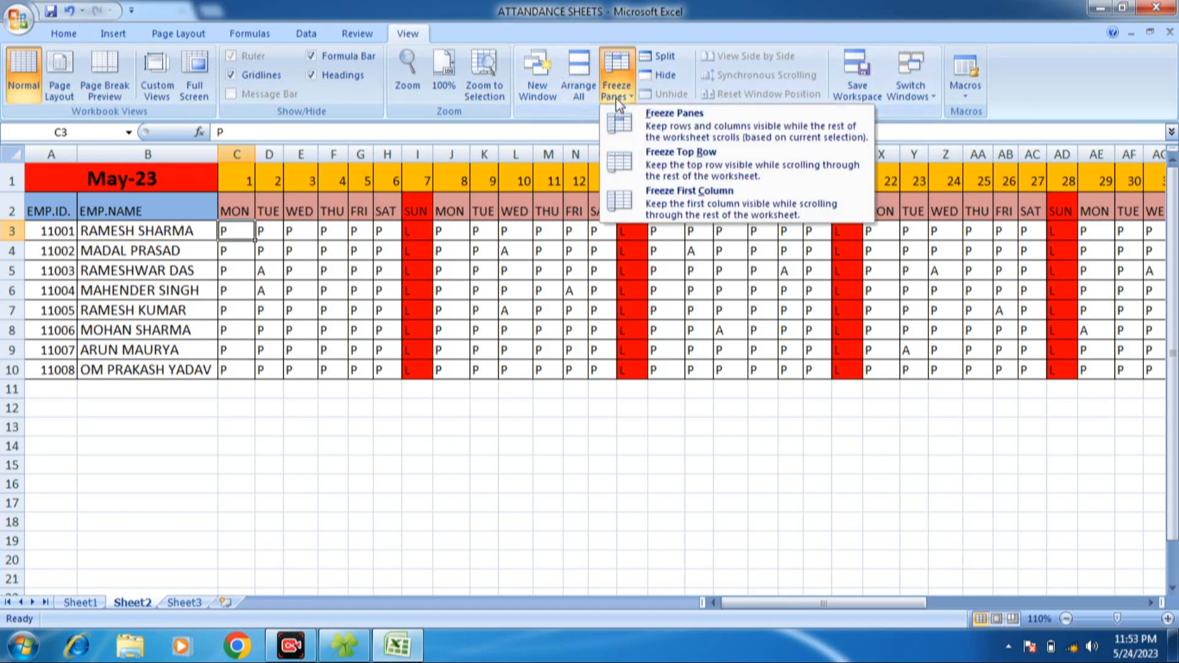
{"action": "left_click", "coordinate": [688, 123]}
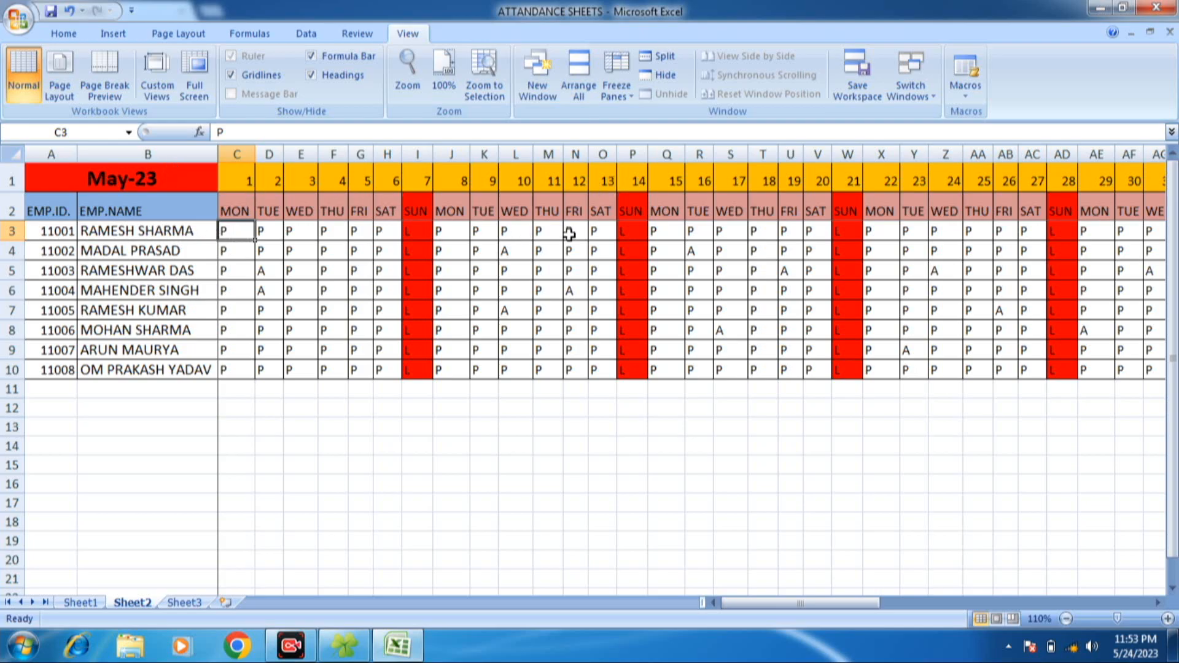
- Check the frozen heading rows and employee columns by moving down and across the sheet to the salary columns
{"action": "key", "text": "Down"}
{"action": "key", "text": "Down"}
{"action": "key", "text": "Down"}
{"action": "key", "text": "Down"}
{"action": "key", "text": "Down"}
{"action": "key", "text": "Down"}
{"action": "key", "text": "Down"}
{"action": "key", "text": "Down"}
{"action": "key", "text": "Down"}
{"action": "key", "text": "Down"}
{"action": "key", "text": "Down"}
{"action": "key", "text": "Down"}
{"action": "key", "text": "Down"}
{"action": "key", "text": "Down"}
{"action": "key", "text": "Down"}
{"action": "key", "text": "Down"}
{"action": "key", "text": "Down"}
{"action": "key", "text": "Down"}
{"action": "key", "text": "Down"}
{"action": "key", "text": "Down"}
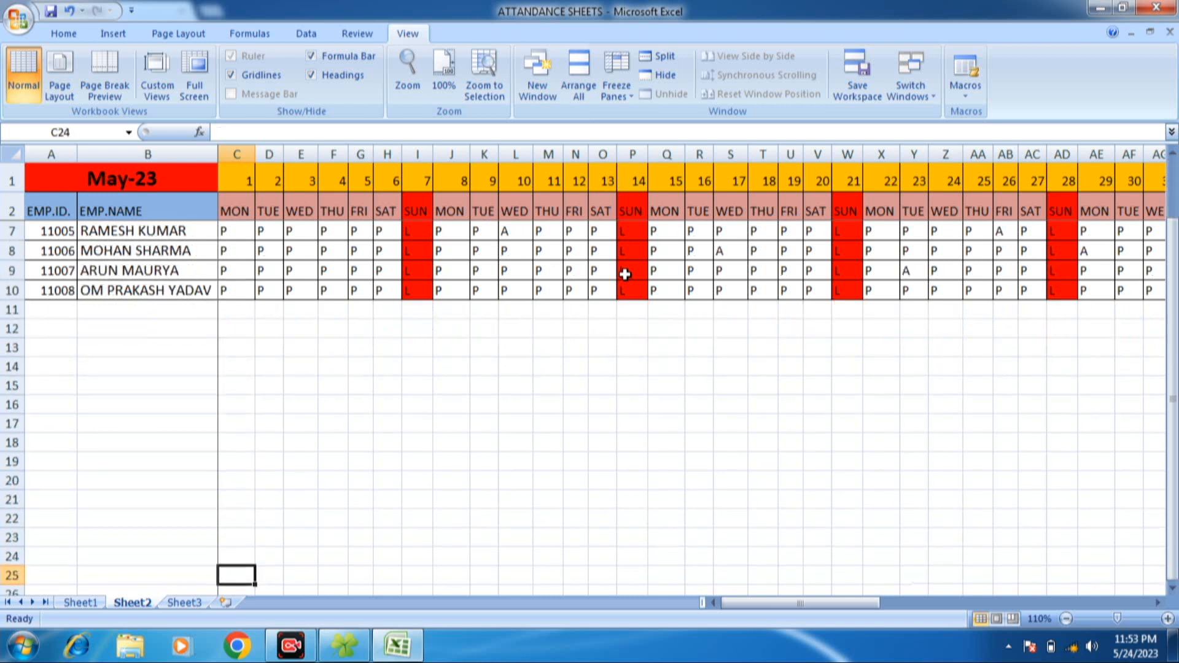
{"action": "key", "text": "Up"}
{"action": "key", "text": "Up"}
{"action": "key", "text": "Up"}
{"action": "key", "text": "Up"}
{"action": "key", "text": "Up"}
{"action": "key", "text": "Up"}
{"action": "key", "text": "Up"}
{"action": "key", "text": "Up"}
{"action": "key", "text": "Up"}
{"action": "key", "text": "Up"}
{"action": "key", "text": "Up"}
{"action": "key", "text": "Up"}
{"action": "key", "text": "Up"}
{"action": "key", "text": "Up"}
{"action": "key", "text": "Up"}
{"action": "key", "text": "Up"}
{"action": "key", "text": "Up"}
{"action": "key", "text": "Up"}
{"action": "key", "text": "Up"}
{"action": "key", "text": "Up"}
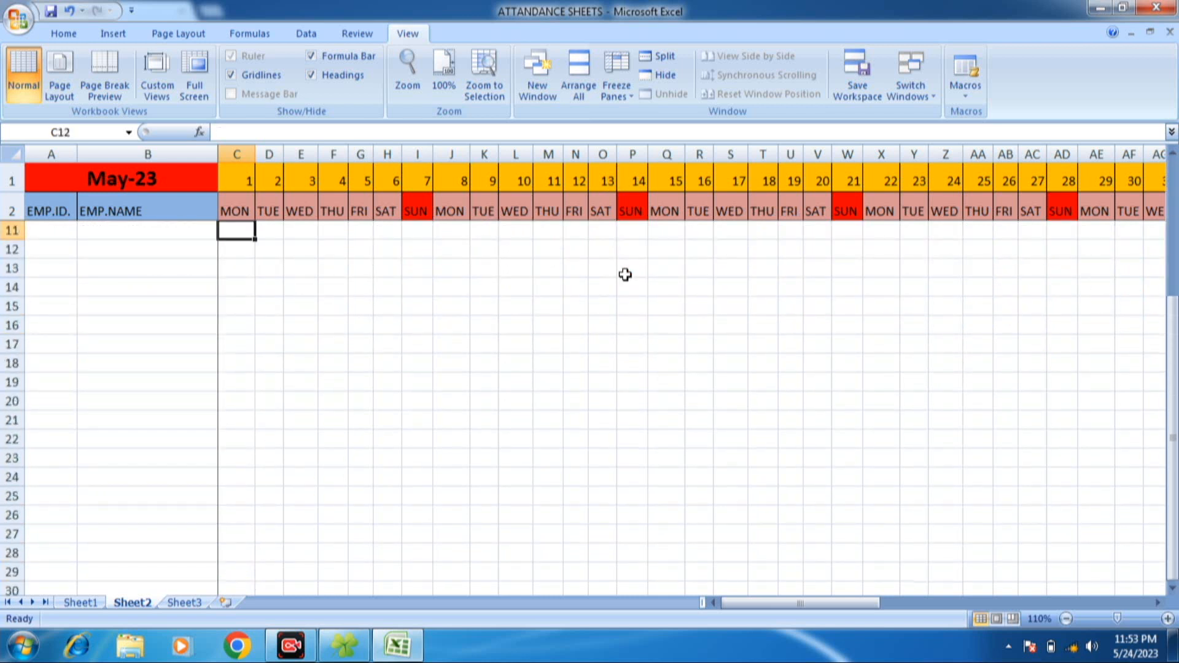
{"action": "key", "text": "Right"}
{"action": "key", "text": "Right"}
{"action": "key", "text": "Right"}
{"action": "key", "text": "Right"}
{"action": "key", "text": "Right"}
{"action": "key", "text": "Right"}
{"action": "key", "text": "Right"}
{"action": "key", "text": "Right"}
{"action": "key", "text": "Right"}
{"action": "key", "text": "Right"}
{"action": "key", "text": "Right"}
{"action": "key", "text": "Right"}
{"action": "key", "text": "Right"}
{"action": "key", "text": "Right"}
{"action": "key", "text": "Right"}
{"action": "key", "text": "Right"}
{"action": "key", "text": "Right"}
{"action": "key", "text": "Right"}
{"action": "key", "text": "Right"}
{"action": "key", "text": "Right"}
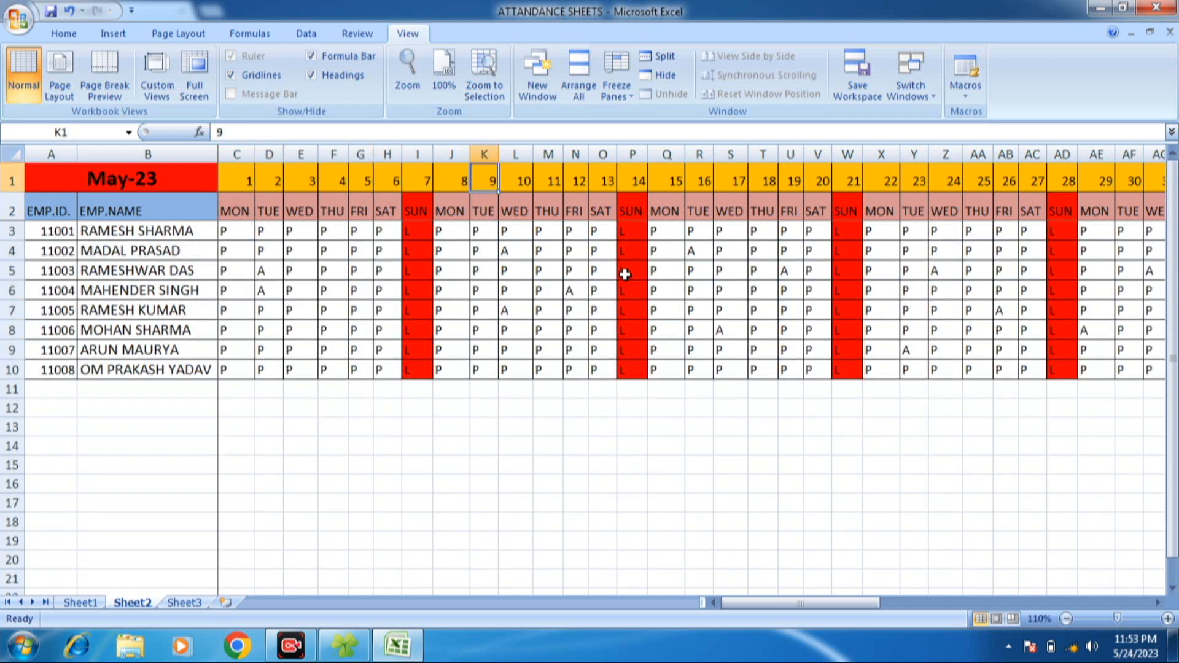
{"action": "key", "text": "Right"}
{"action": "key", "text": "Right"}
{"action": "key", "text": "Right"}
{"action": "key", "text": "Right"}
{"action": "key", "text": "Right"}
{"action": "key", "text": "Right"}
{"action": "key", "text": "Right"}
{"action": "key", "text": "Right"}
{"action": "key", "text": "Right"}
{"action": "key", "text": "Right"}
{"action": "key", "text": "Right"}
{"action": "key", "text": "Right"}
{"action": "key", "text": "Right"}
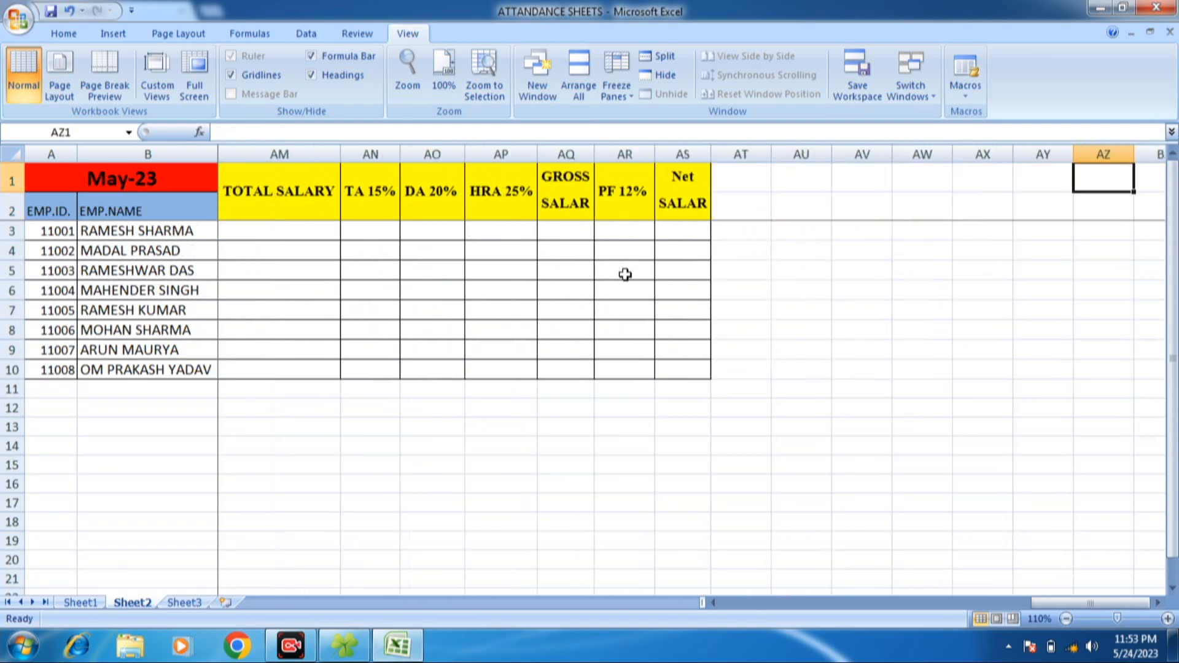
{"action": "left_click", "coordinate": [334, 270]}
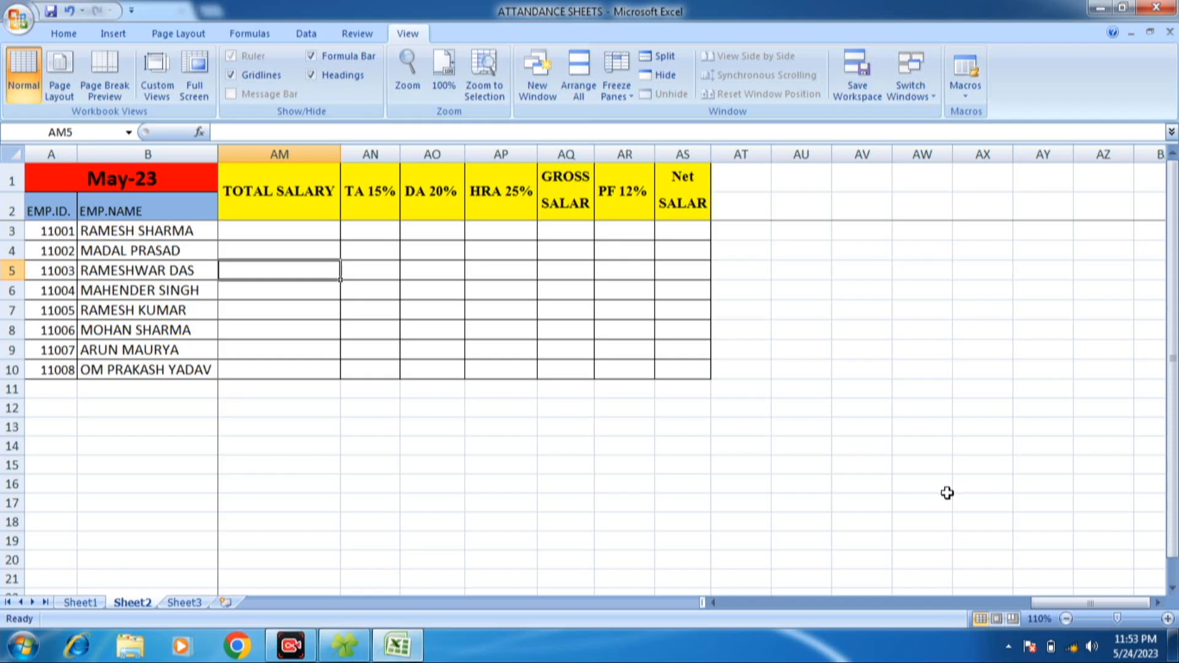
- Enter =COUNTIF(C3:AG3,"P") in AH3 to count the first employee's present days under TOTAL P/D
{"action": "left_click_drag", "start_coordinate": [716, 606], "coordinate": [1027, 591]}
{"action": "left_click", "coordinate": [372, 231]}
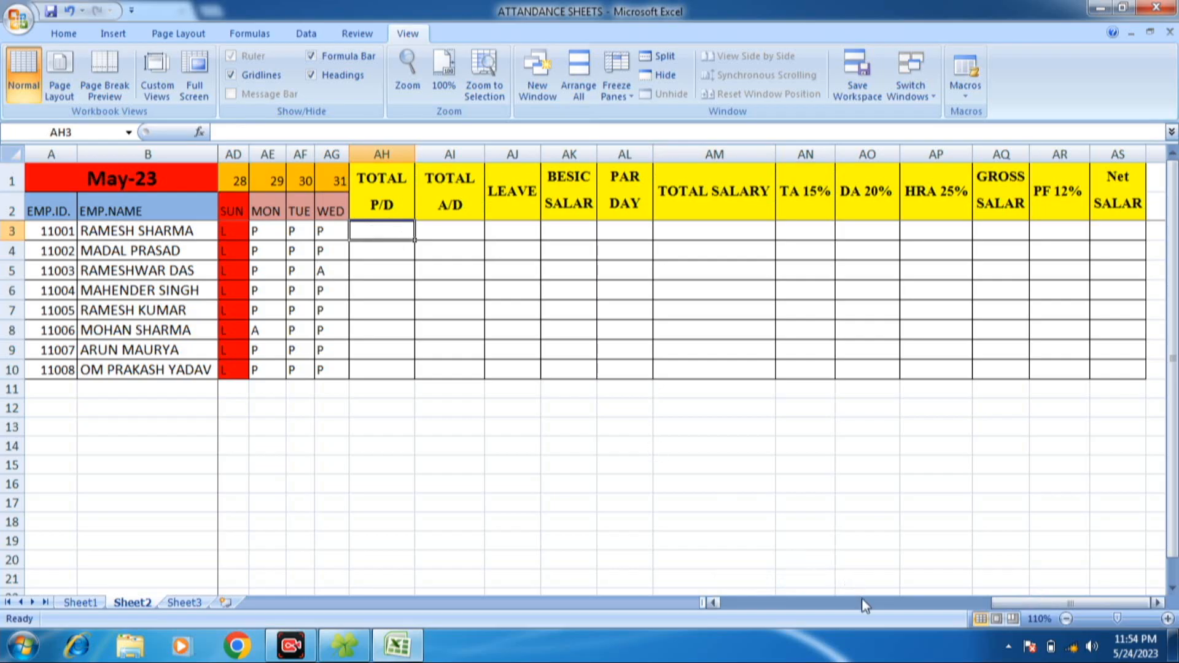
{"action": "left_click", "coordinate": [836, 604]}
{"action": "left_click_drag", "start_coordinate": [835, 604], "coordinate": [911, 611]}
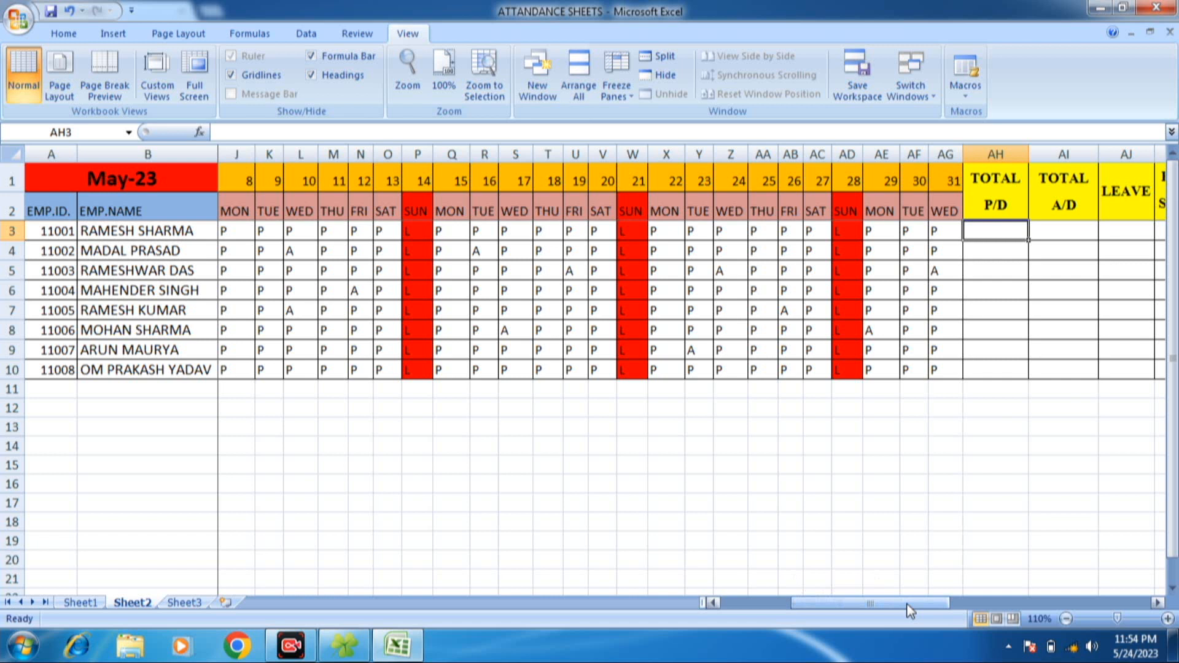
{"action": "type", "text": "="}
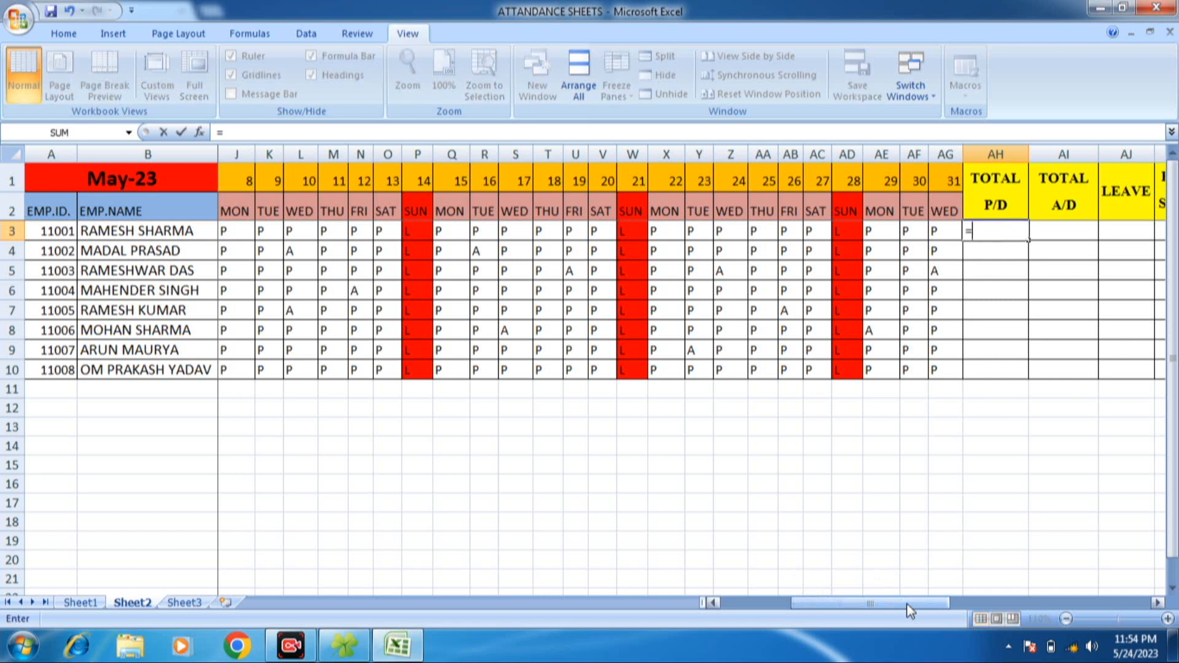
{"action": "type", "text": "COUN"}
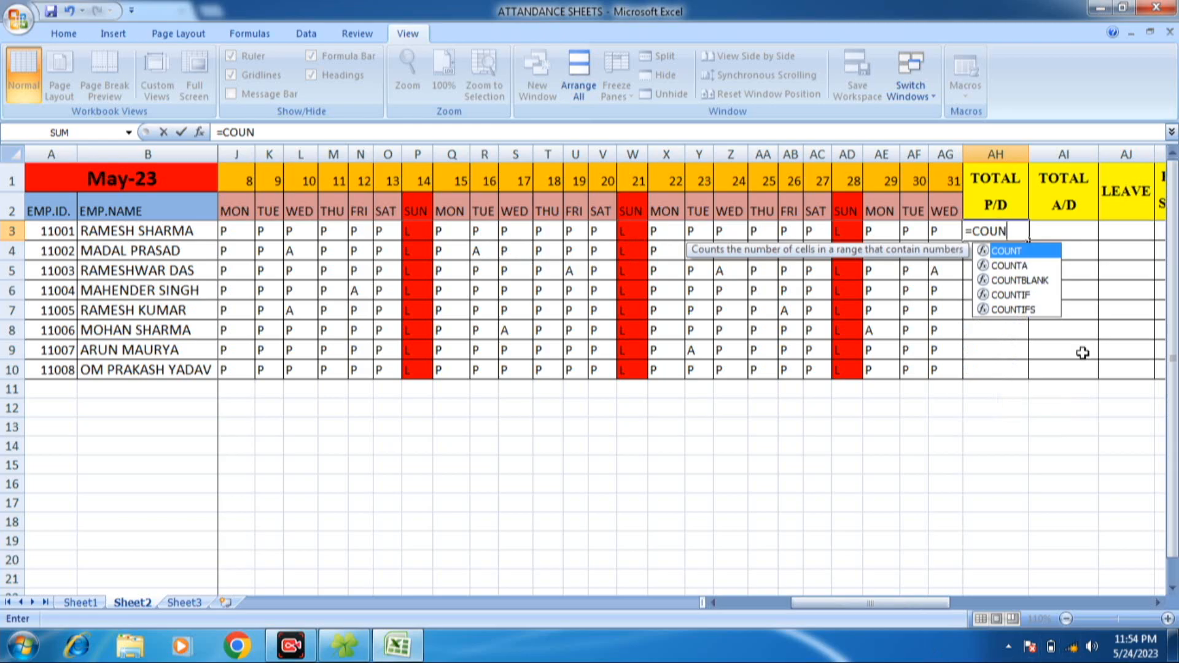
{"action": "key", "text": "Down"}
{"action": "key", "text": "Down"}
{"action": "key", "text": "Down"}
{"action": "key", "text": "Tab"}
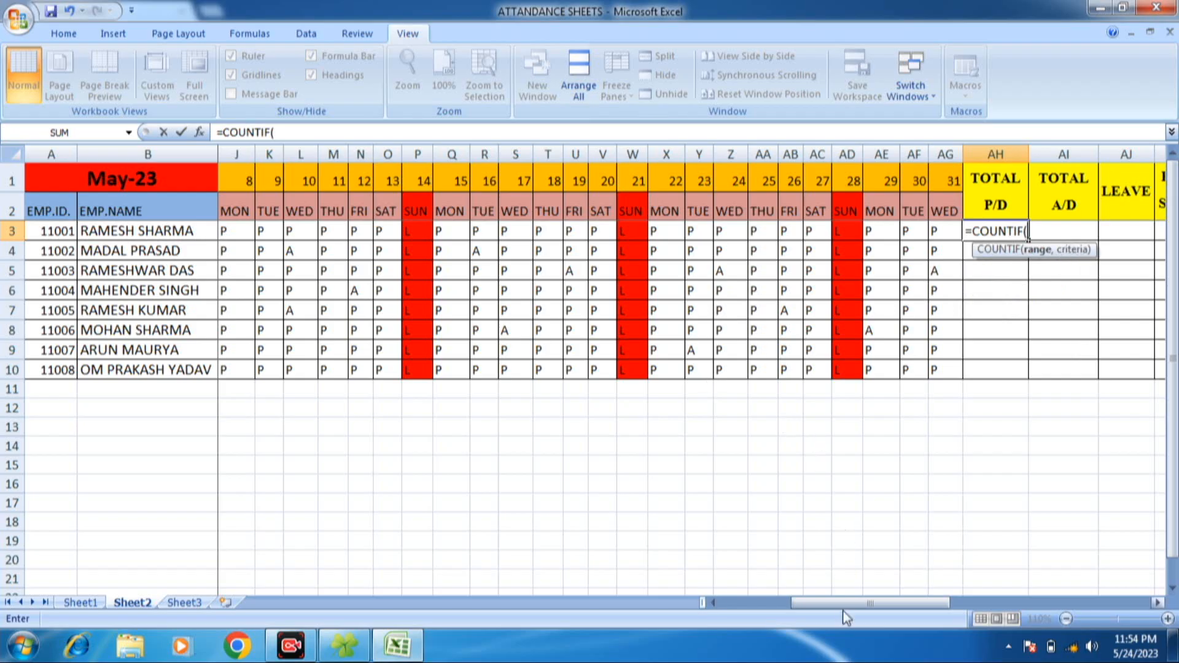
{"action": "left_click_drag", "start_coordinate": [860, 603], "coordinate": [789, 600]}
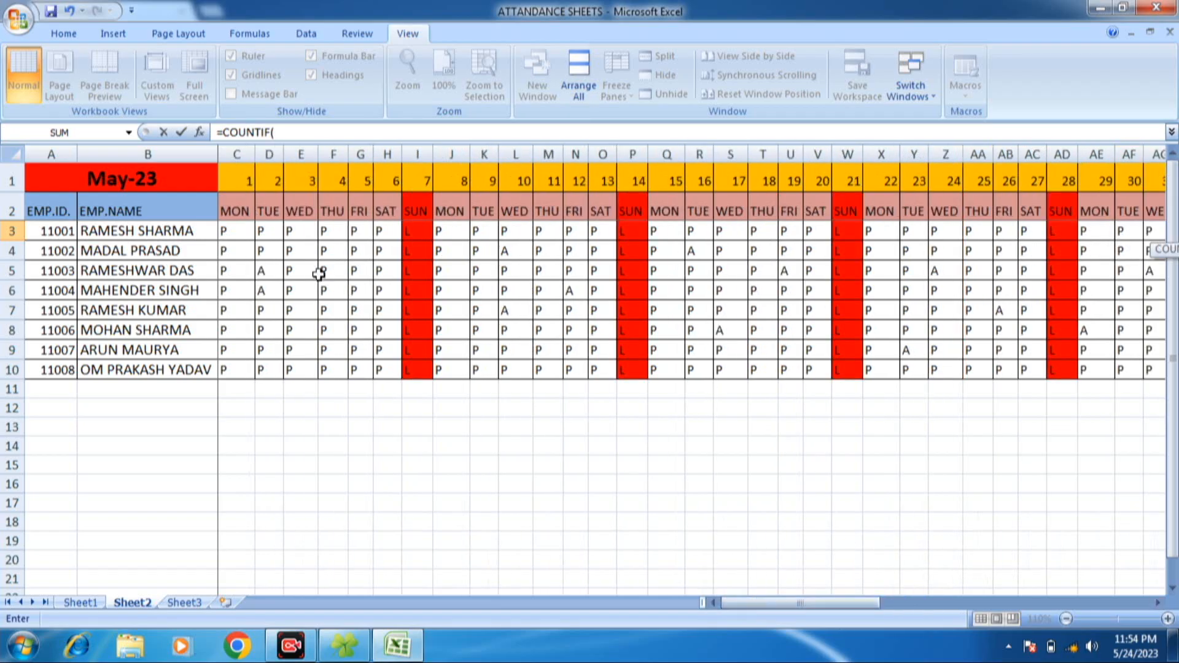
{"action": "left_click_drag", "start_coordinate": [224, 233], "coordinate": [1009, 222]}
{"action": "type", "text": ","}
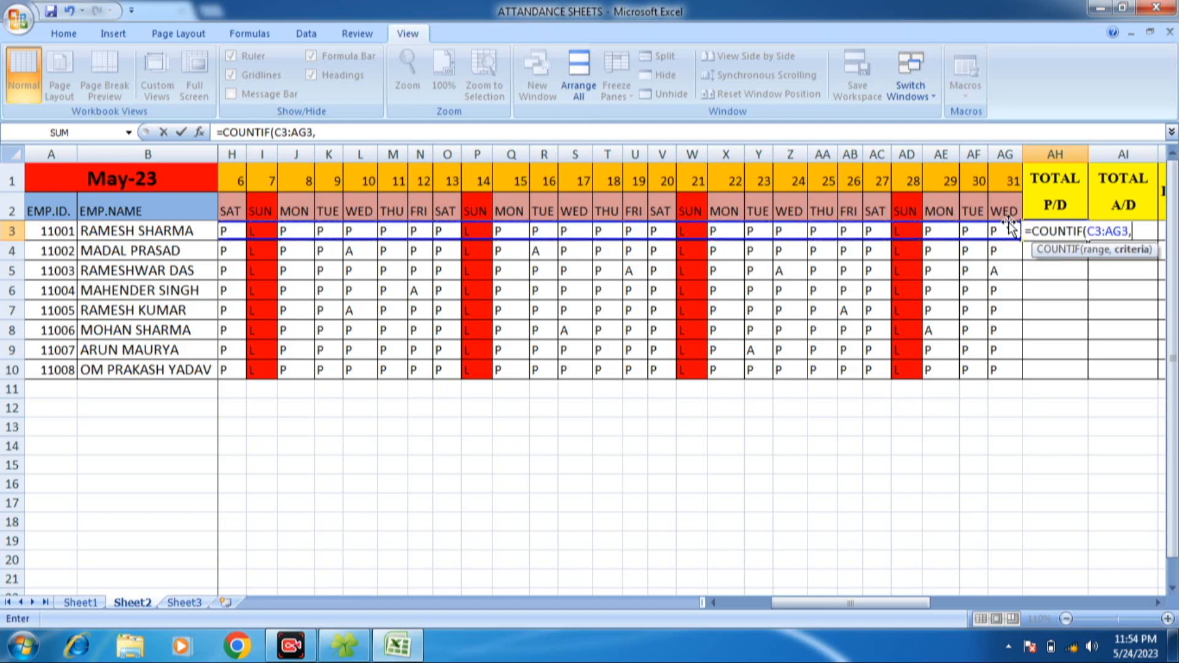
{"action": "type", "text": "\"P\""}
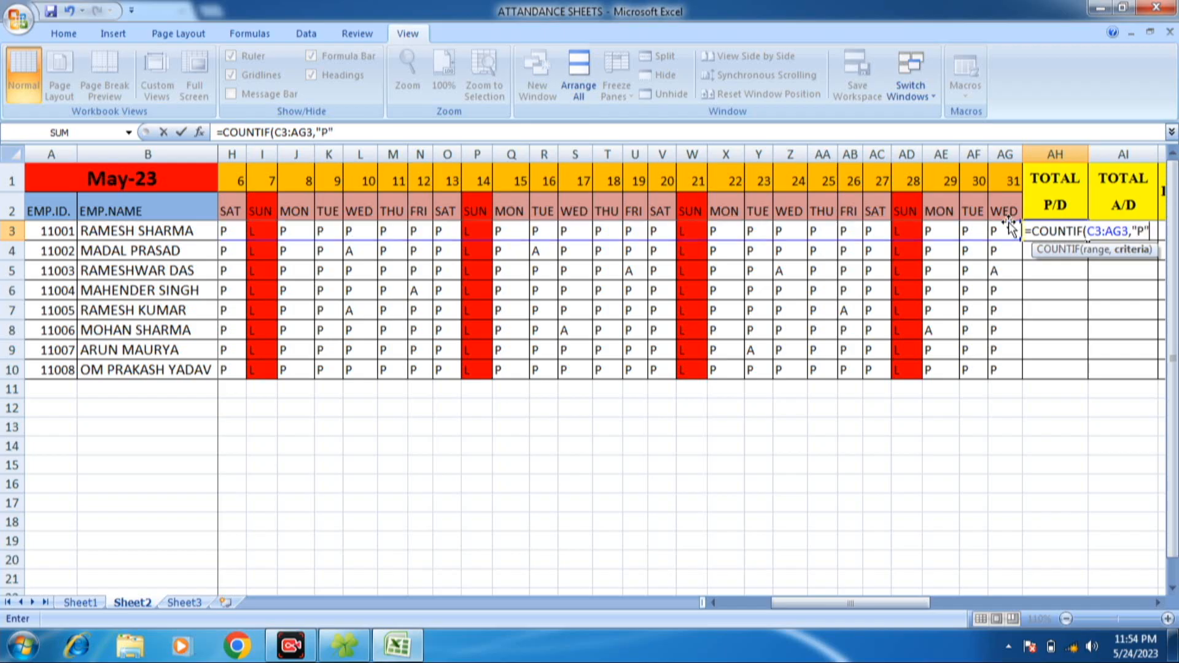
{"action": "type", "text": ")"}
{"action": "key", "text": "Return"}
{"action": "left_click", "coordinate": [1068, 233]}
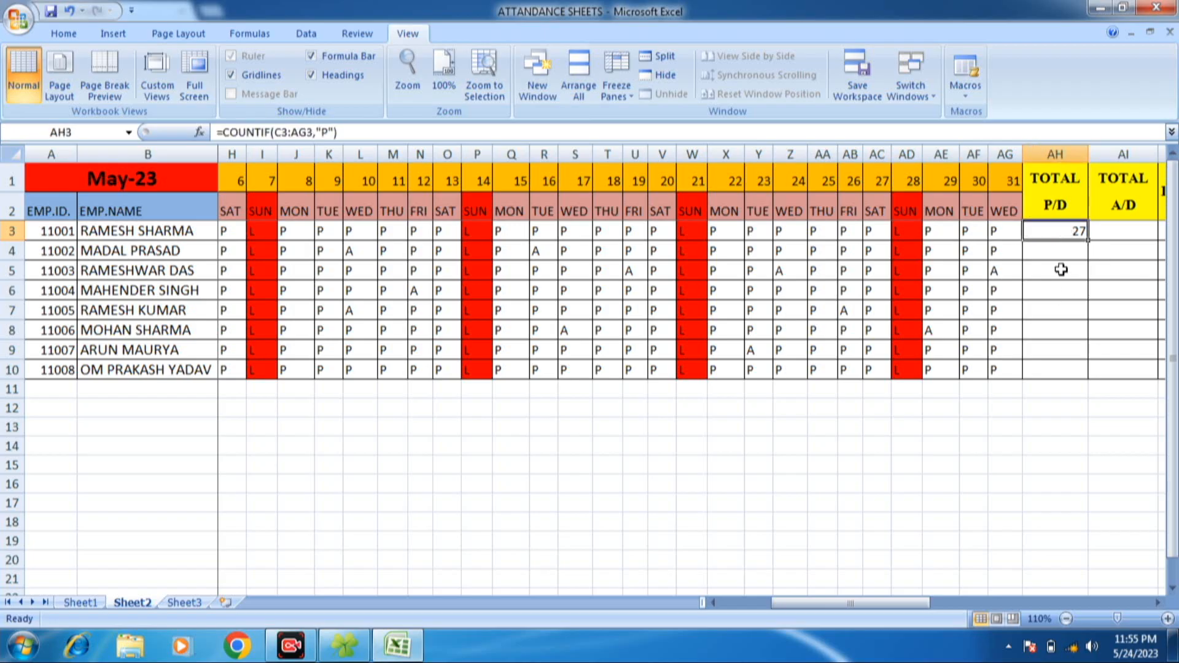
- Enter =COUNTIF(C3:AG3,"A") in AI3 to count the first employee's absent days under TOTAL A/D
{"action": "left_click", "coordinate": [1133, 225]}
{"action": "type", "text": "="}
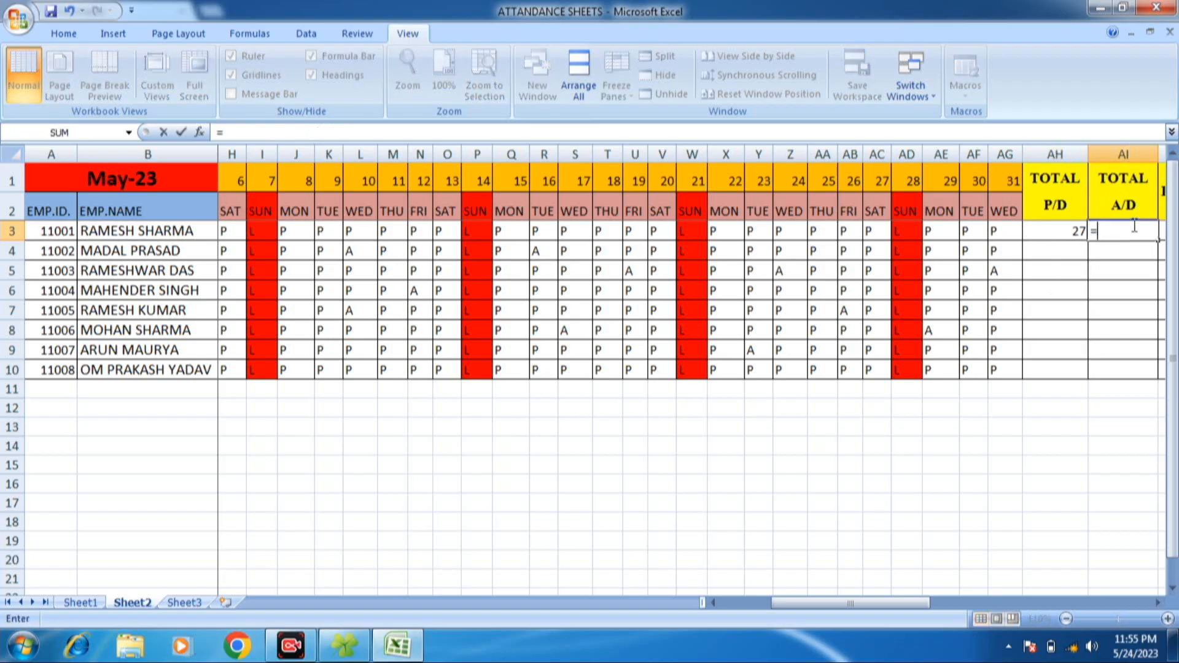
{"action": "type", "text": "C"}
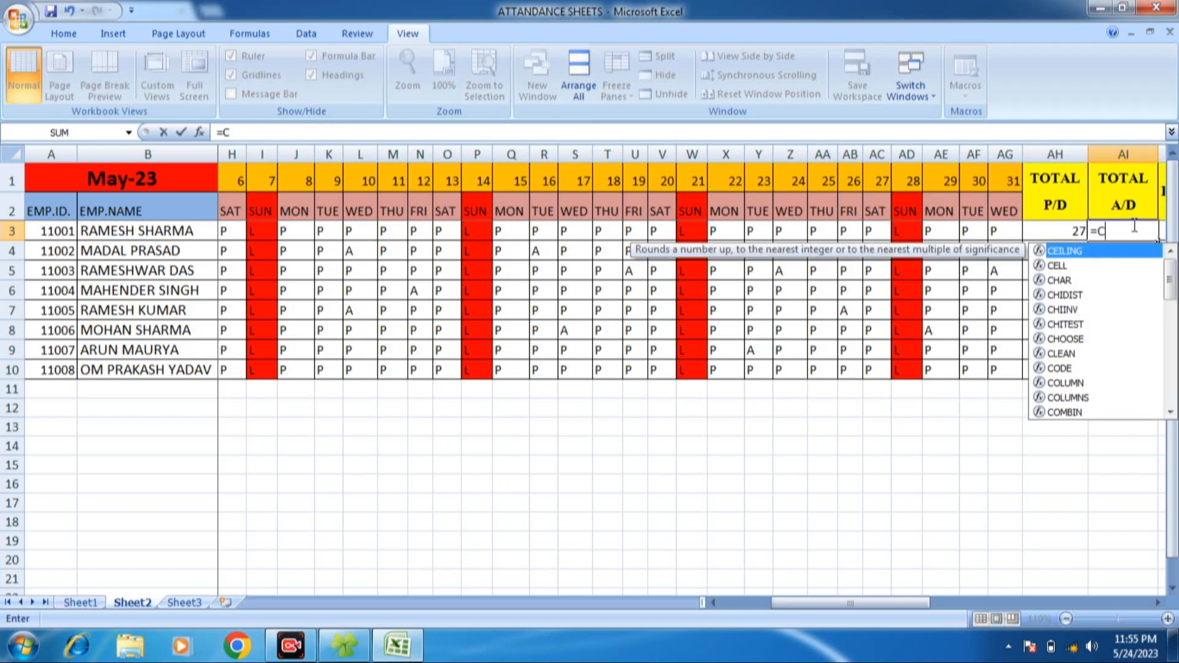
{"action": "type", "text": "OUNTIF(C3:AG3,\""}
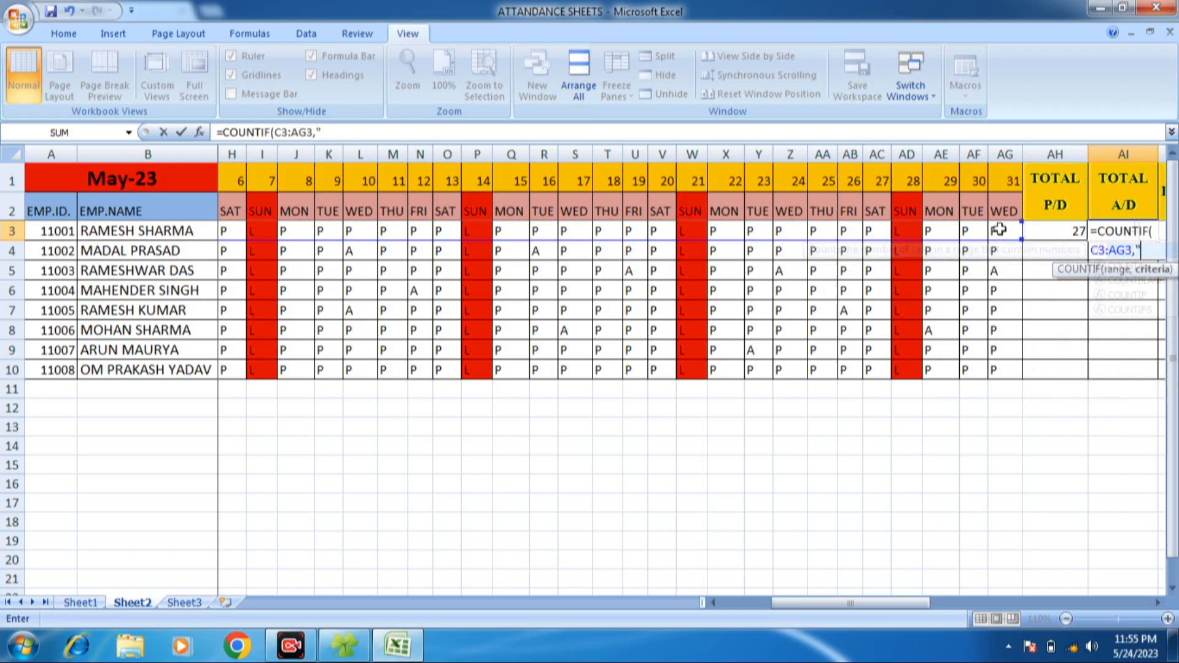
{"action": "type", "text": "A\""}
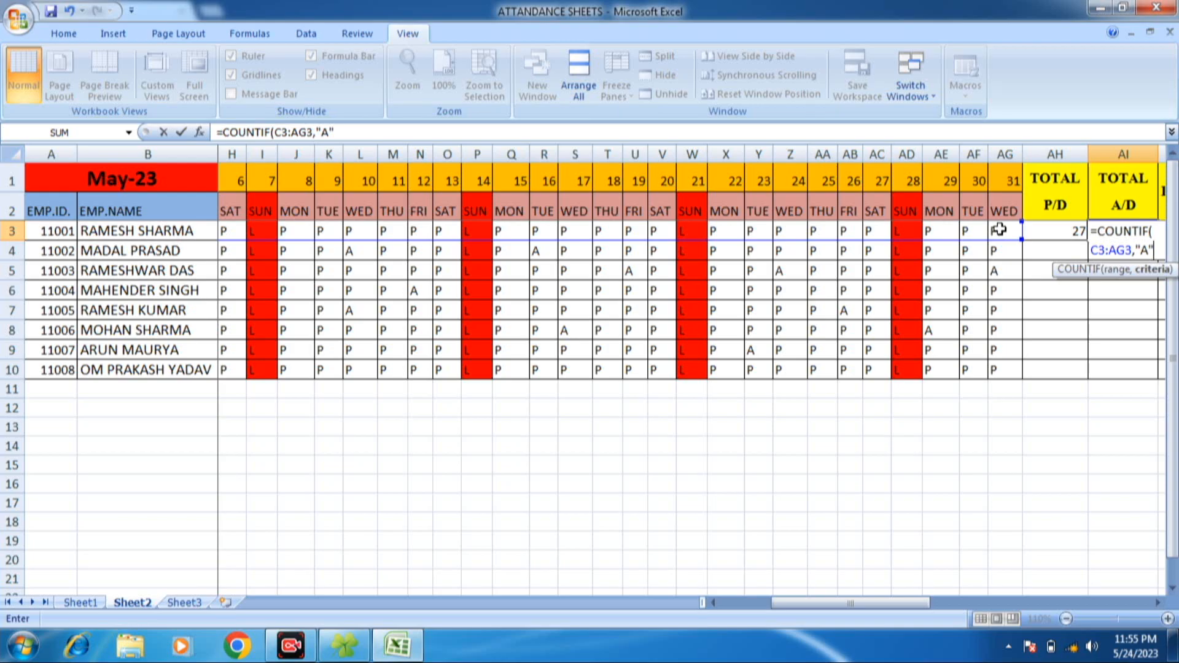
{"action": "type", "text": ")"}
{"action": "key", "text": "Return"}
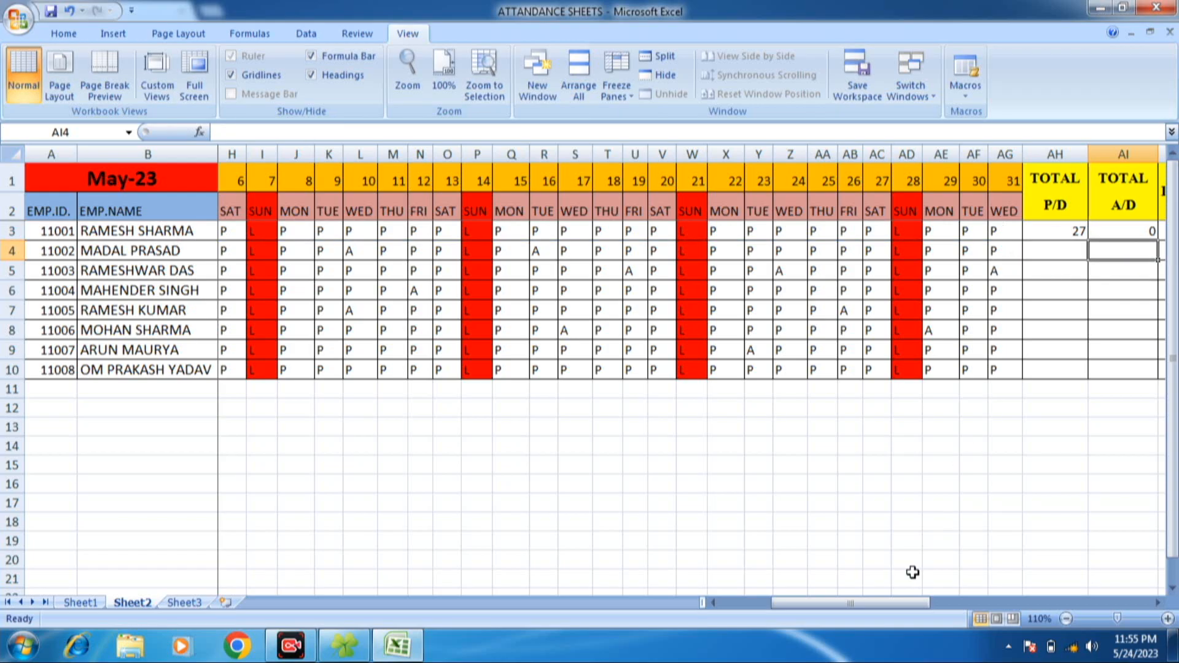
- Enter =COUNTIF(C3:AG3,"L") in AJ3 to count the first employee's leave days under LEAVE
{"action": "left_click_drag", "start_coordinate": [831, 607], "coordinate": [875, 616]}
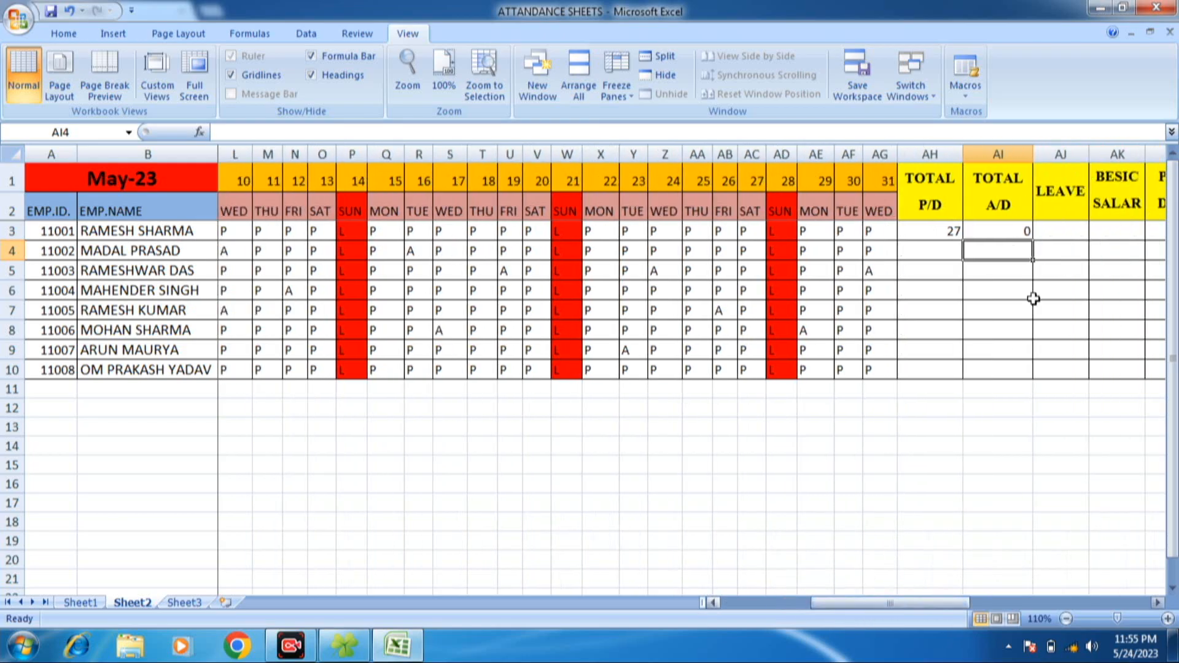
{"action": "left_click", "coordinate": [1053, 230]}
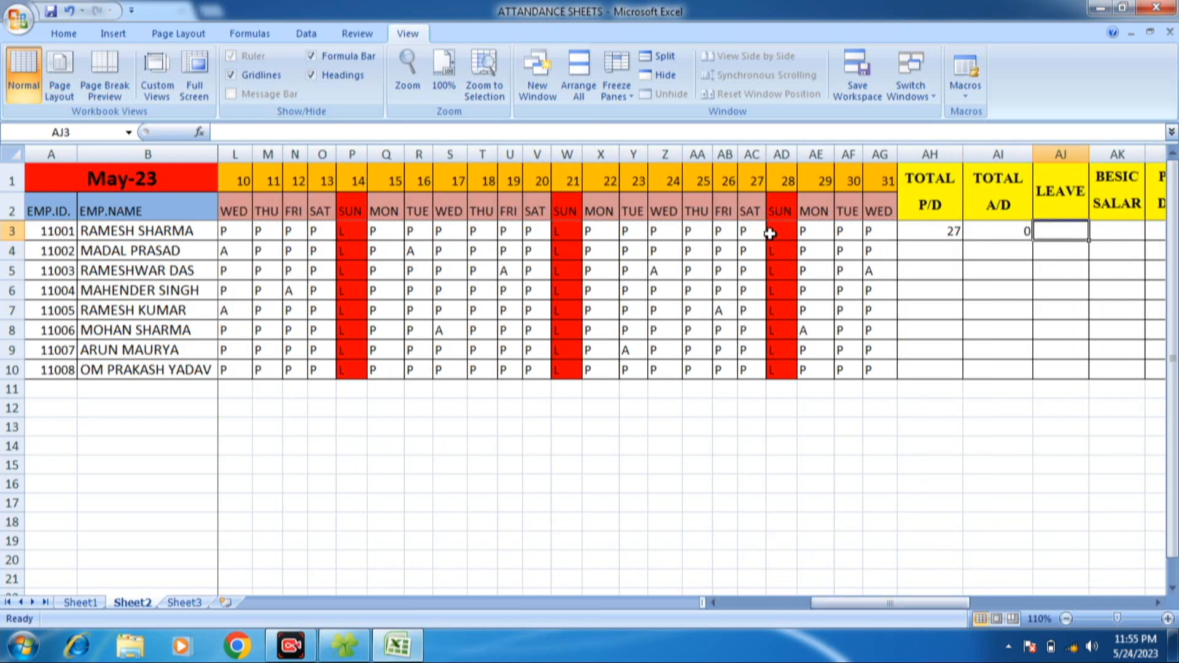
{"action": "type", "text": "="}
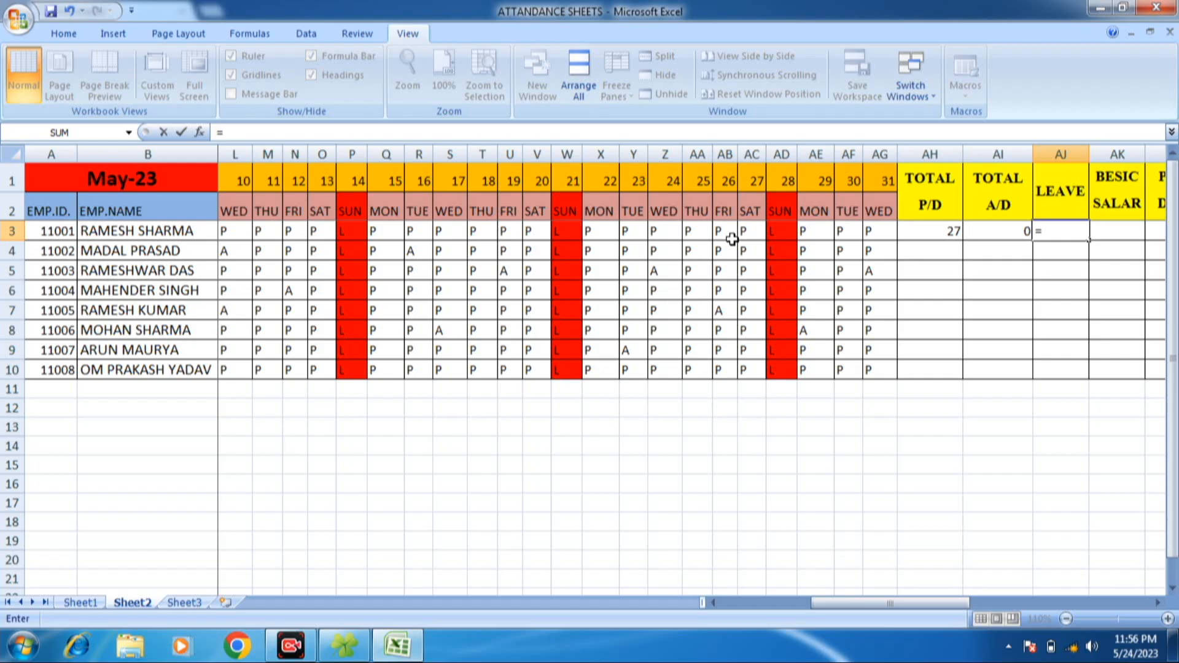
{"action": "type", "text": "="}
{"action": "key", "text": "BackSpace"}
{"action": "type", "text": "CO"}
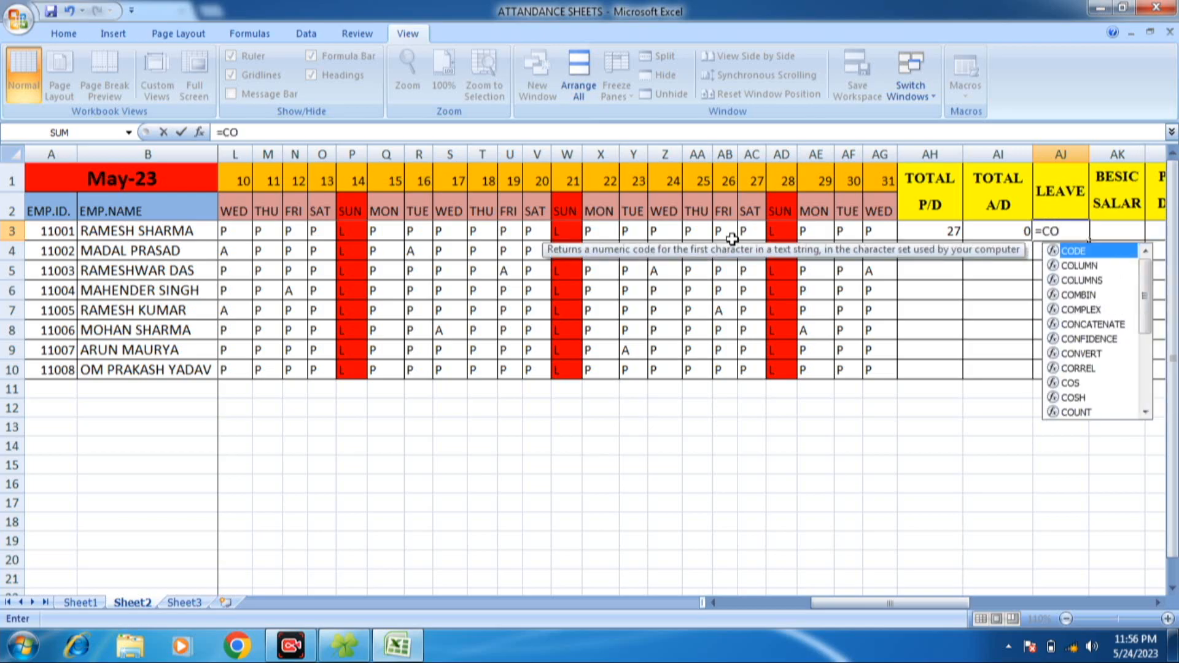
{"action": "type", "text": "UNTIF(C3:AG3"}
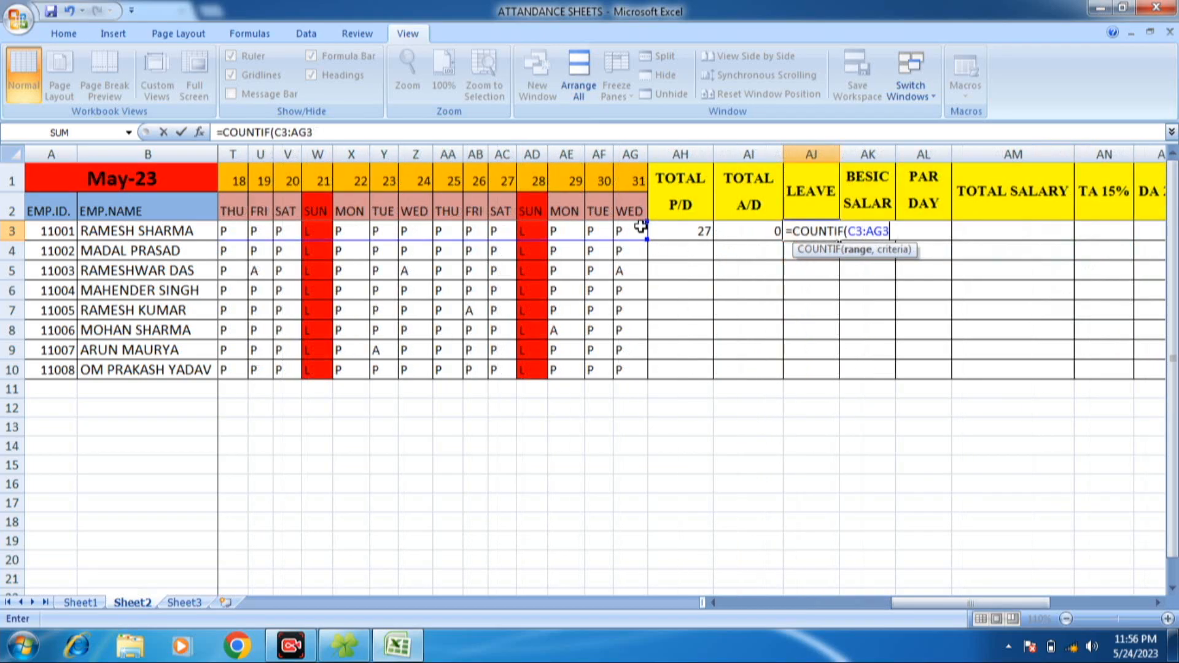
{"action": "type", "text": ",\"L"}
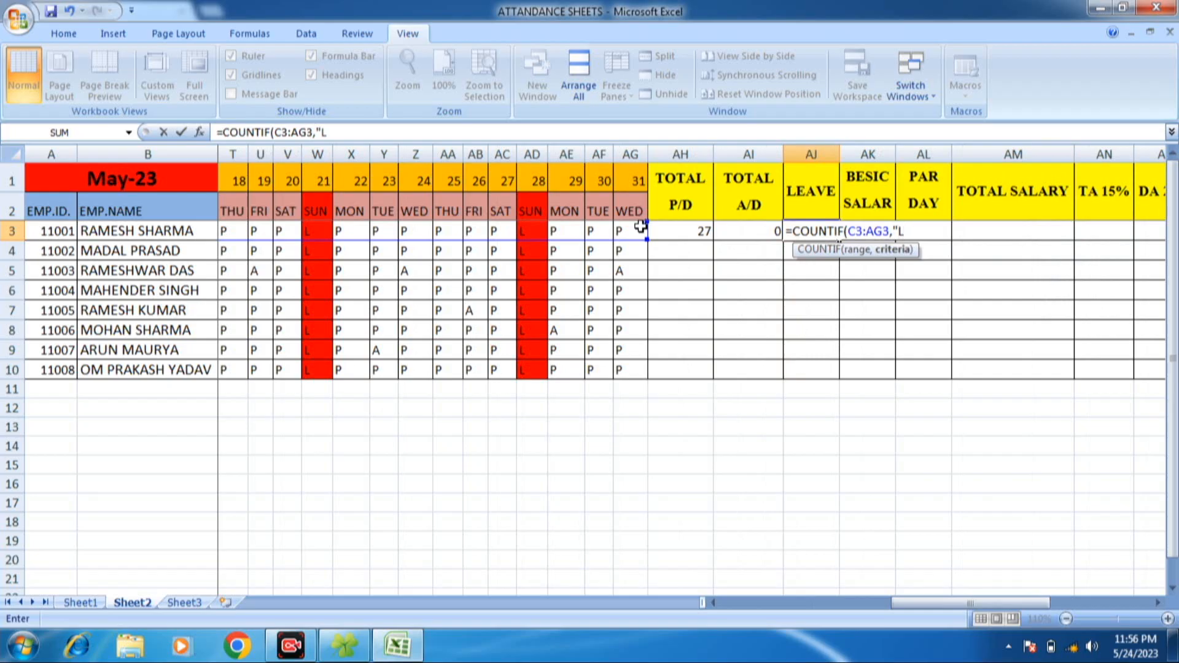
{"action": "type", "text": "\")"}
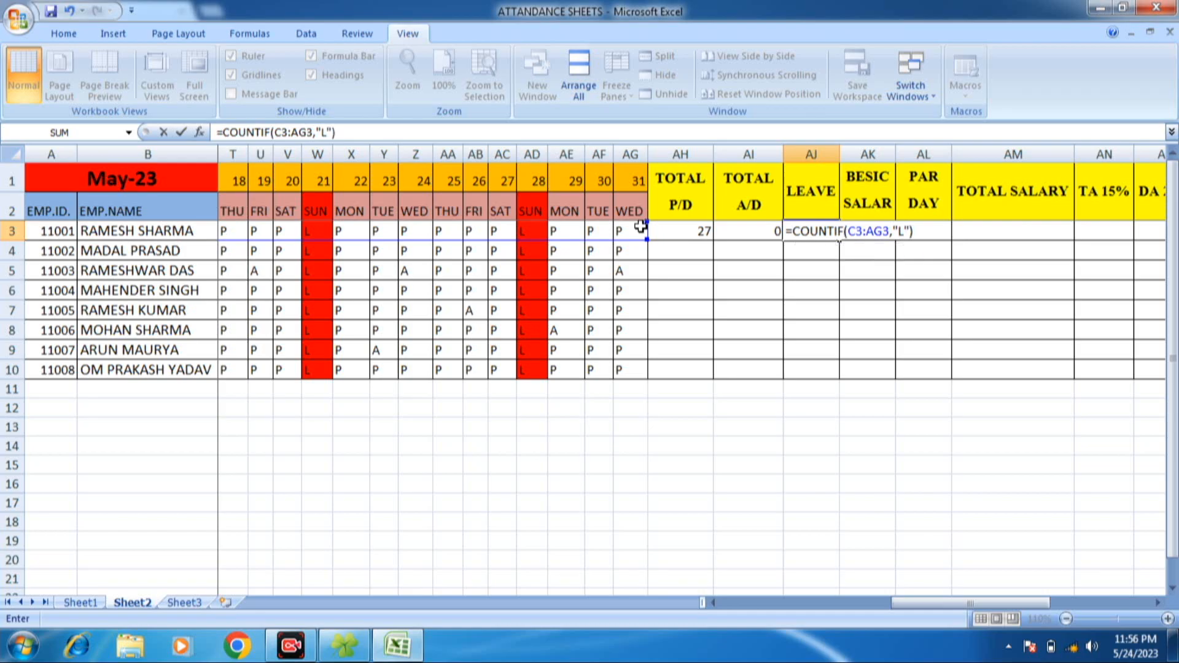
{"action": "key", "text": "Return"}
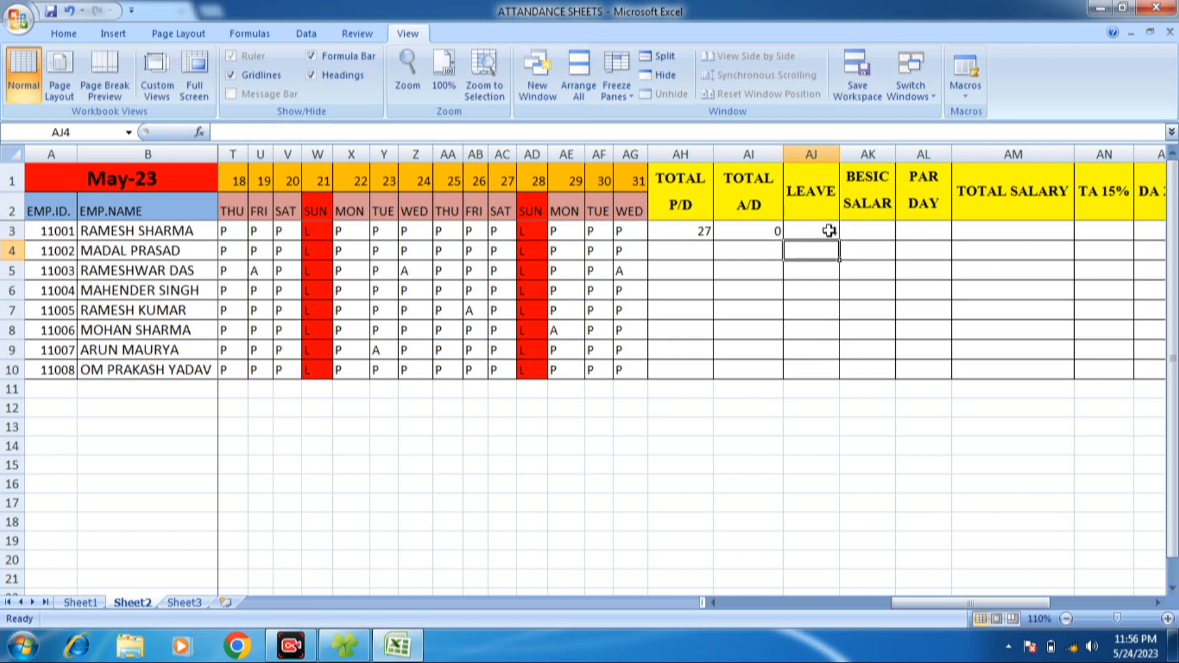
- Fill the TOTAL P/D, TOTAL A/D and LEAVE formulas from AH3, AI3 and AJ3 down to row 10
{"action": "left_click", "coordinate": [829, 232]}
{"action": "left_click", "coordinate": [705, 230]}
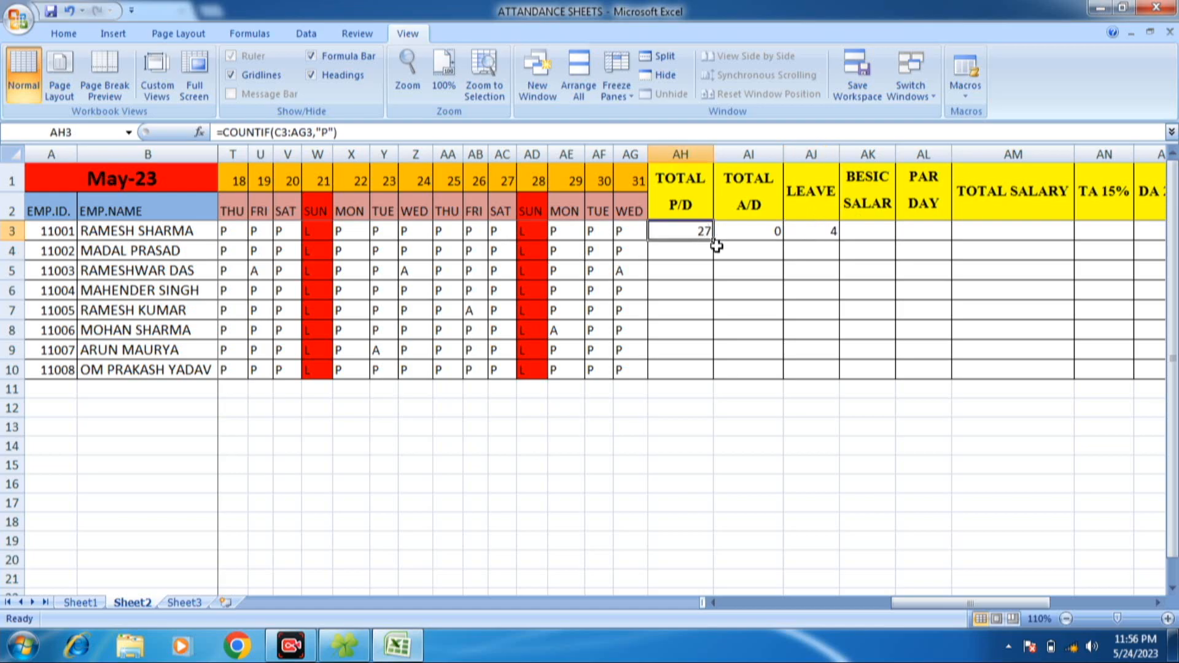
{"action": "double_click", "coordinate": [712, 242]}
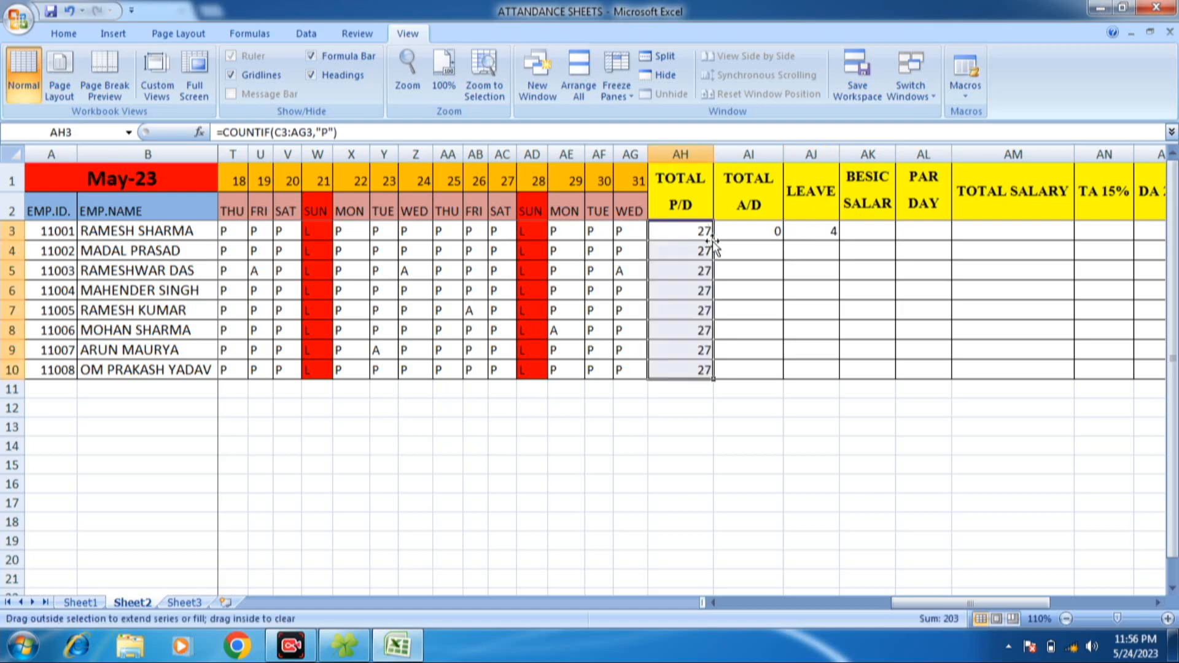
{"action": "left_click", "coordinate": [772, 232]}
{"action": "double_click", "coordinate": [781, 240]}
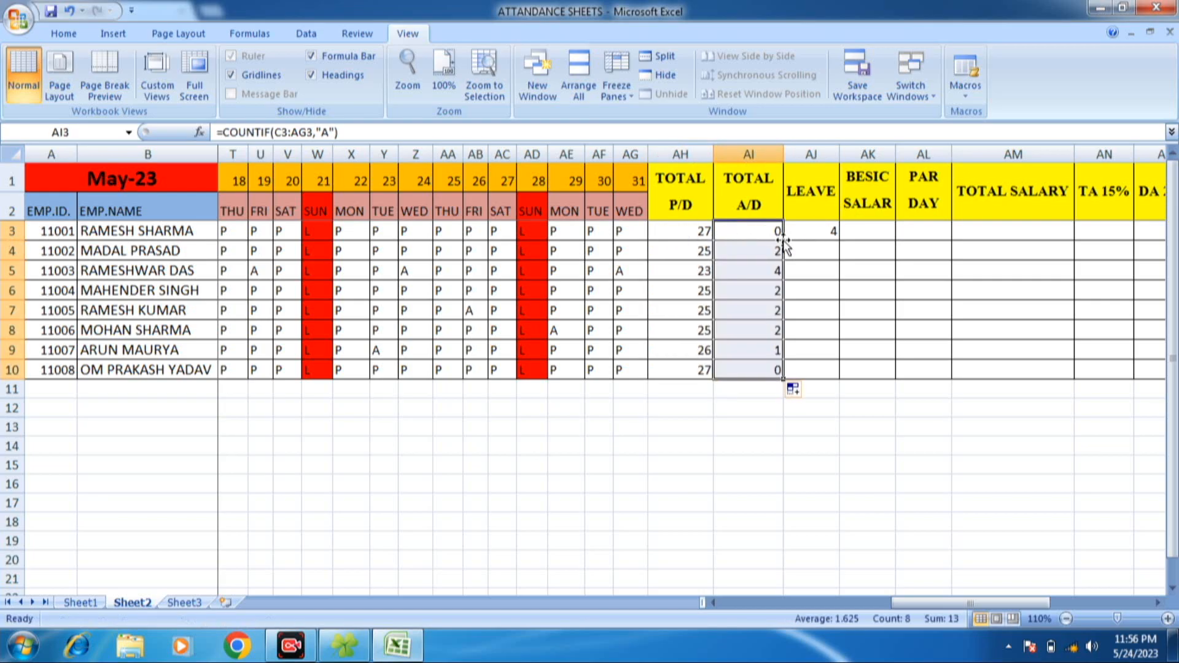
{"action": "left_click_drag", "start_coordinate": [836, 230], "coordinate": [822, 232]}
{"action": "double_click", "coordinate": [838, 239]}
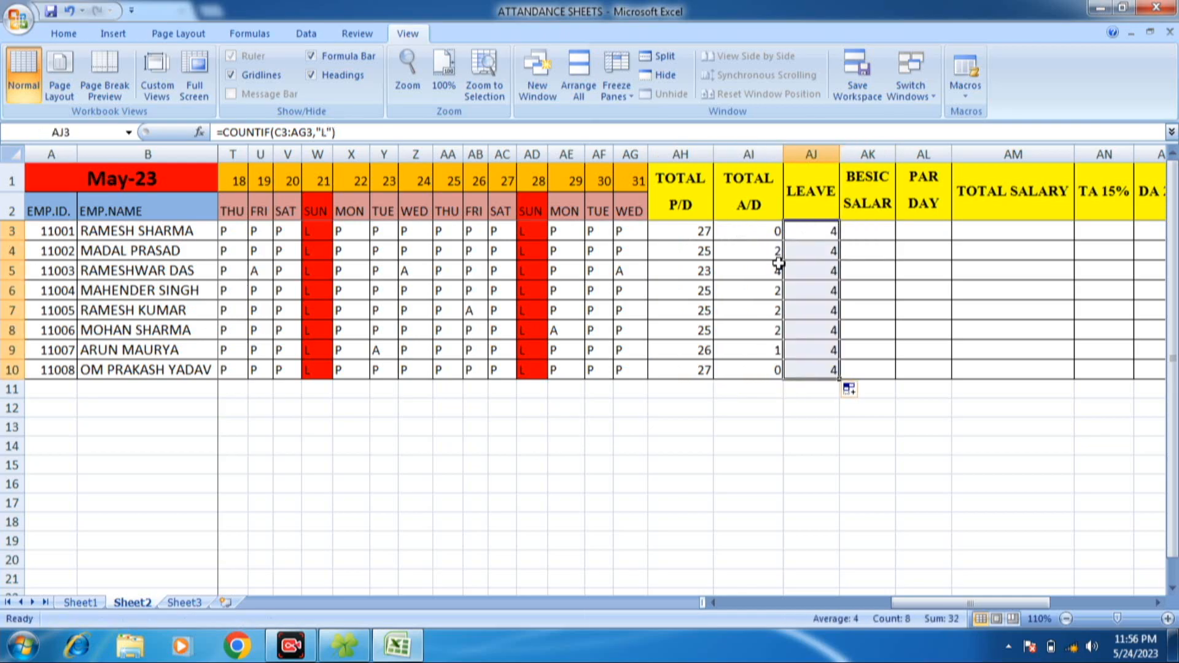
- Check the copied present-day and absent-day counts of the other employees in columns AH and AI
{"action": "left_click", "coordinate": [700, 250]}
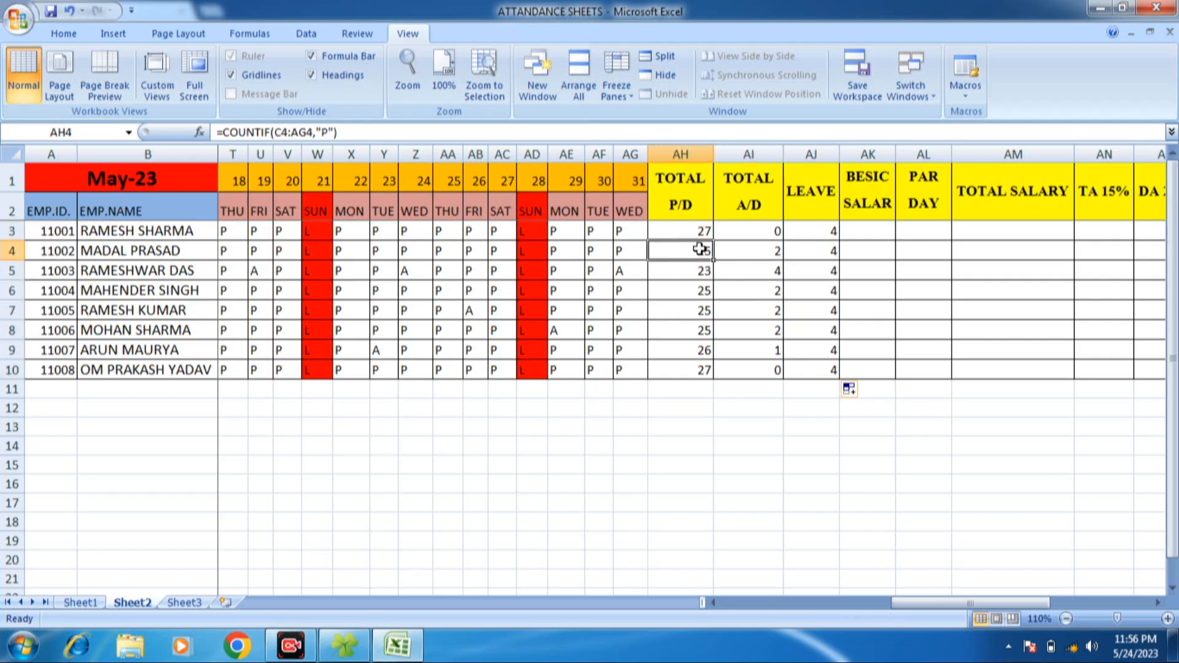
{"action": "left_click", "coordinate": [701, 270]}
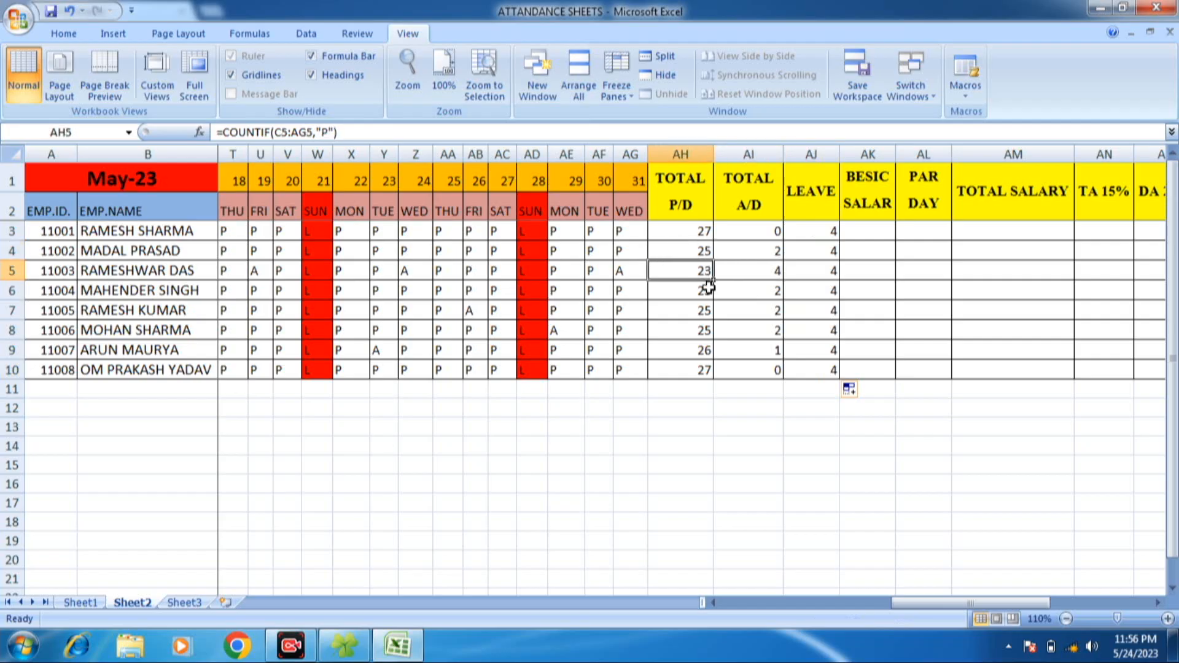
{"action": "left_click", "coordinate": [706, 290]}
{"action": "left_click", "coordinate": [703, 312]}
{"action": "left_click", "coordinate": [688, 350]}
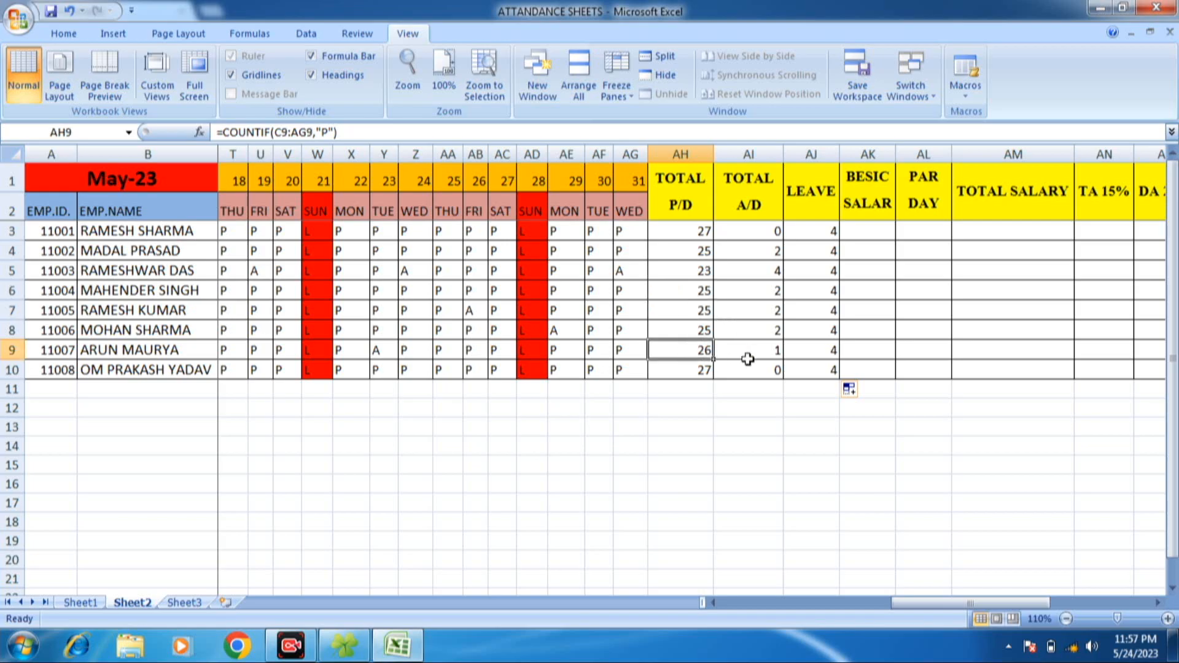
{"action": "left_click", "coordinate": [775, 353]}
{"action": "left_click", "coordinate": [779, 335]}
{"action": "left_click", "coordinate": [778, 314]}
{"action": "left_click", "coordinate": [779, 270]}
- Enter the basic salaries 25000, 25000, 30000, 25500, 14500, 28000, 32000 and 42000 in AK3 through AK10
{"action": "left_click", "coordinate": [846, 253]}
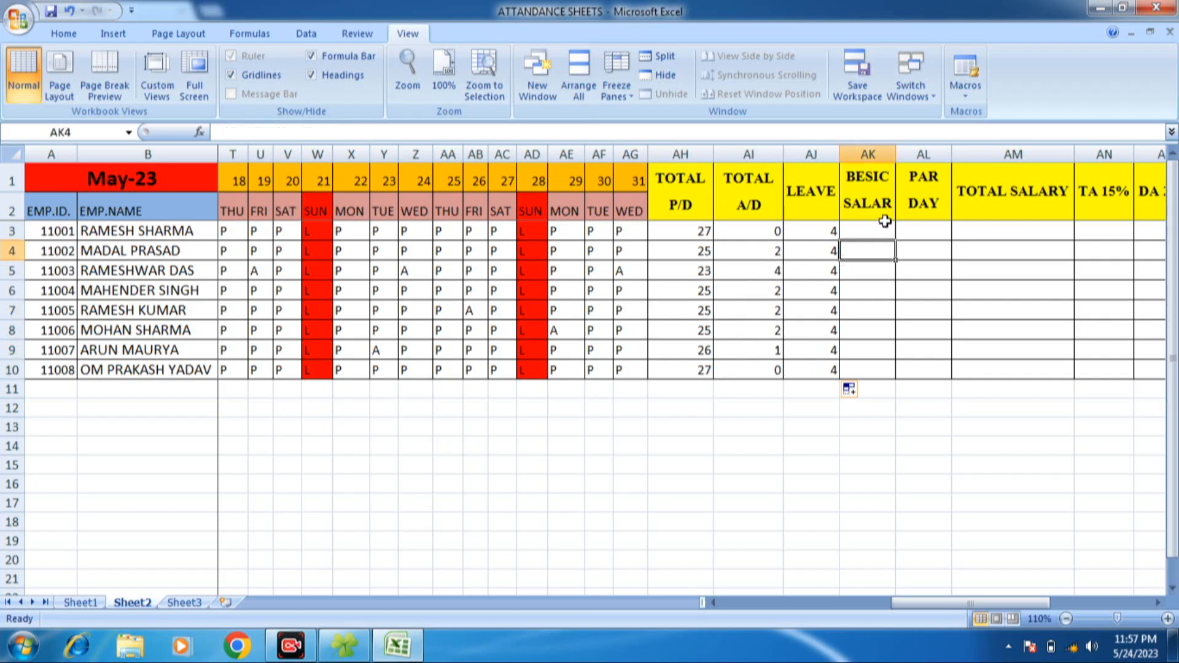
{"action": "left_click", "coordinate": [885, 218]}
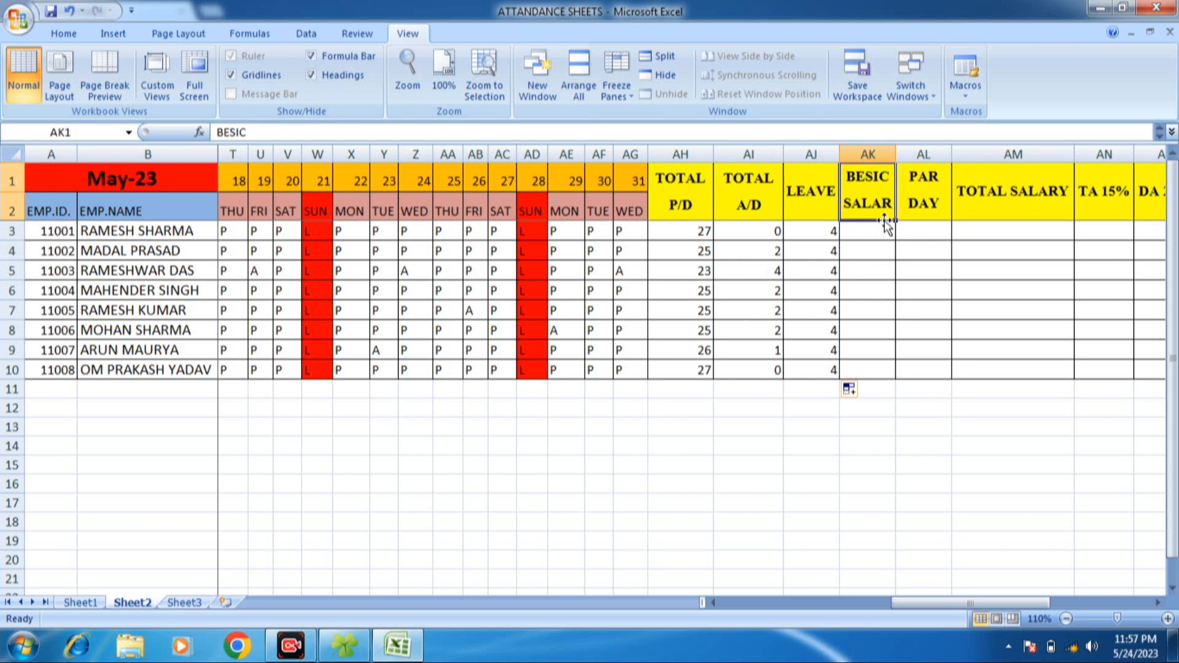
{"action": "left_click", "coordinate": [870, 234]}
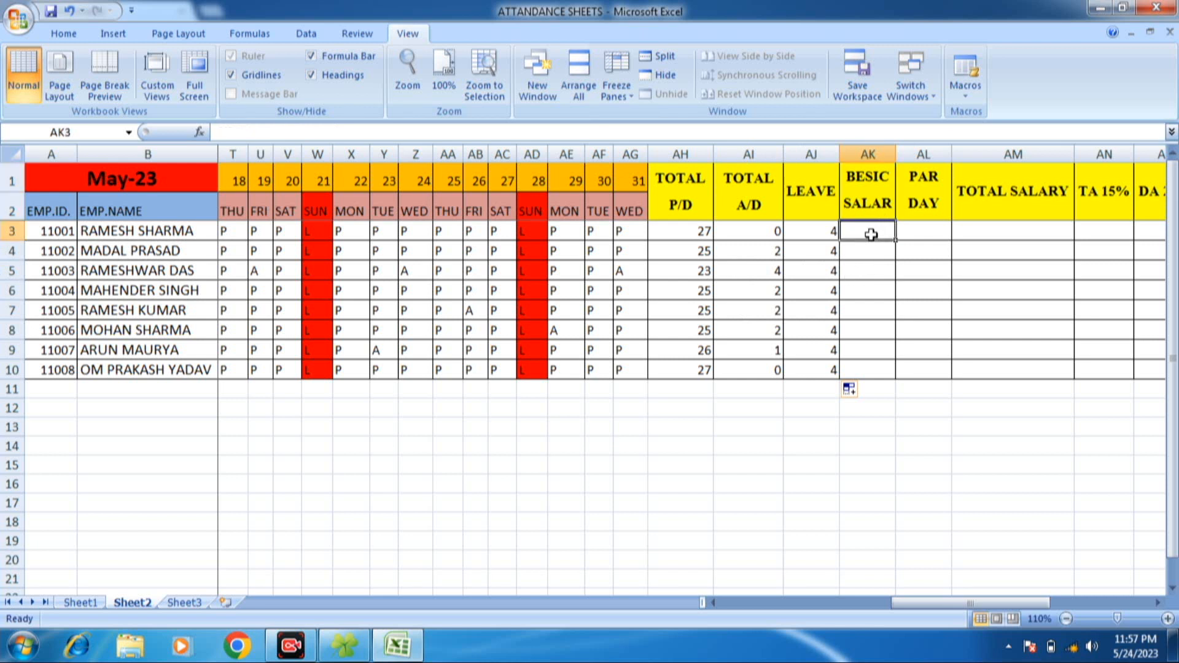
{"action": "type", "text": "25000"}
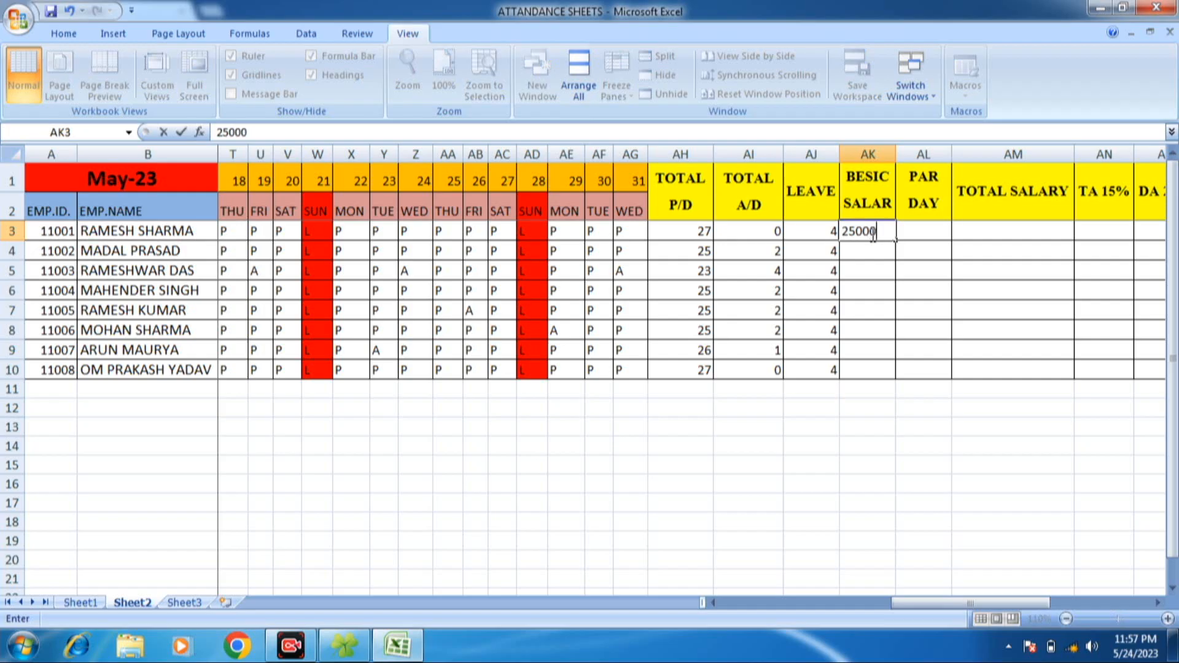
{"action": "key", "text": "Return"}
{"action": "type", "text": "1425"}
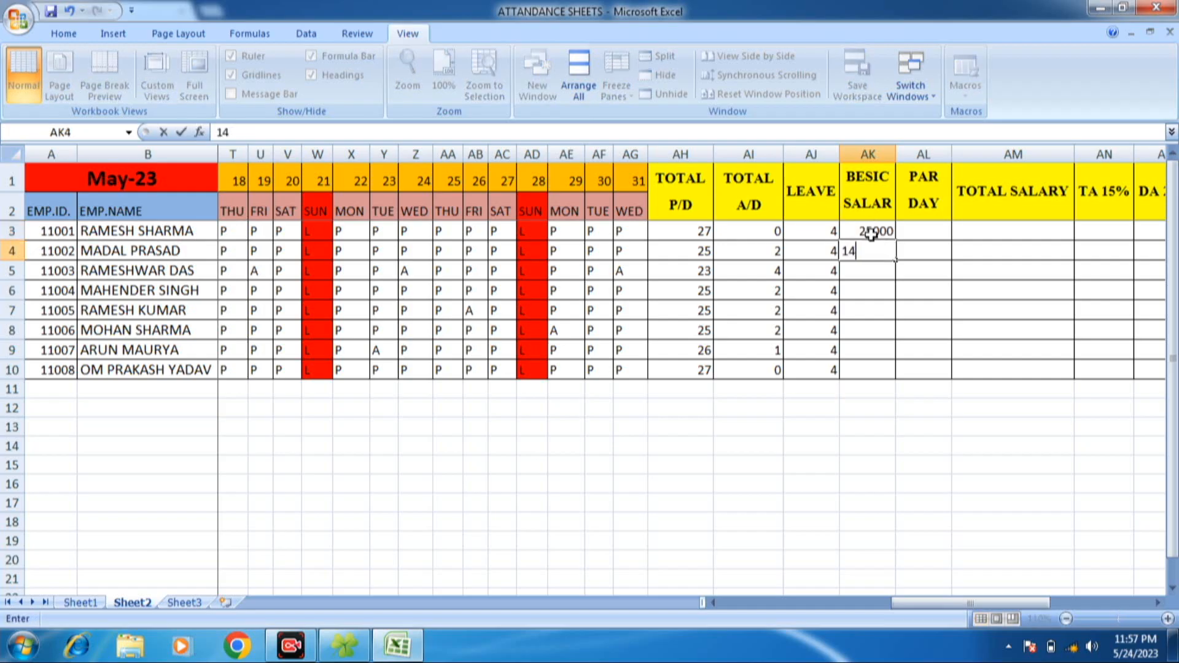
{"action": "key", "text": "BackSpace"}
{"action": "key", "text": "BackSpace"}
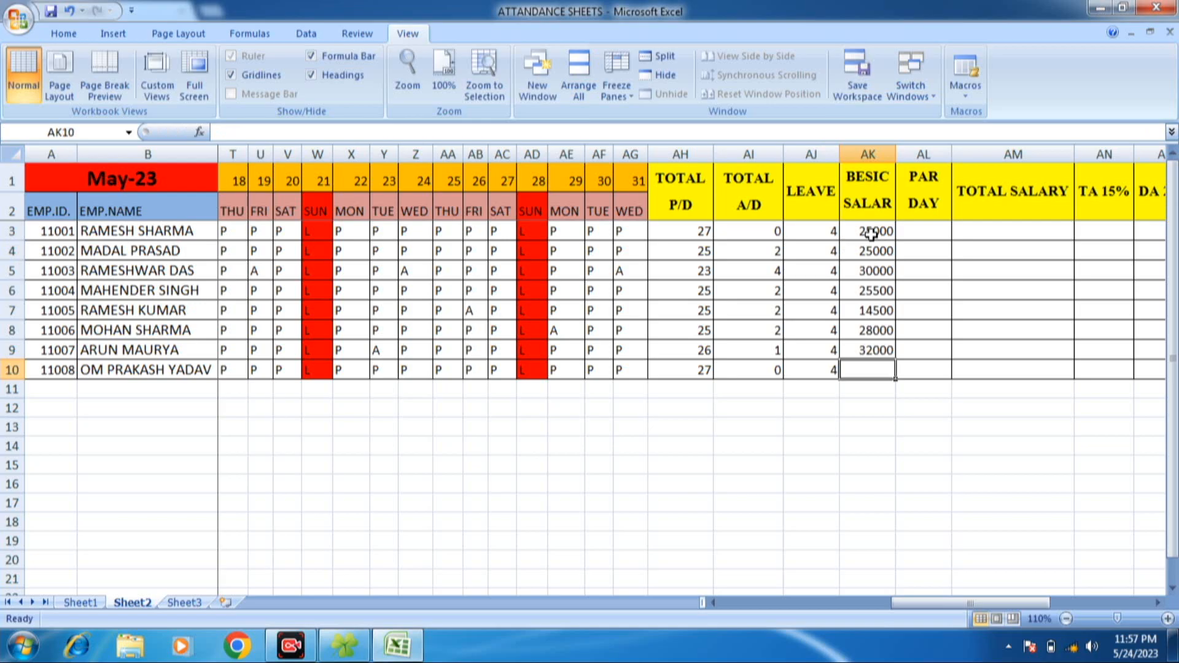
{"action": "type", "text": "42000"}
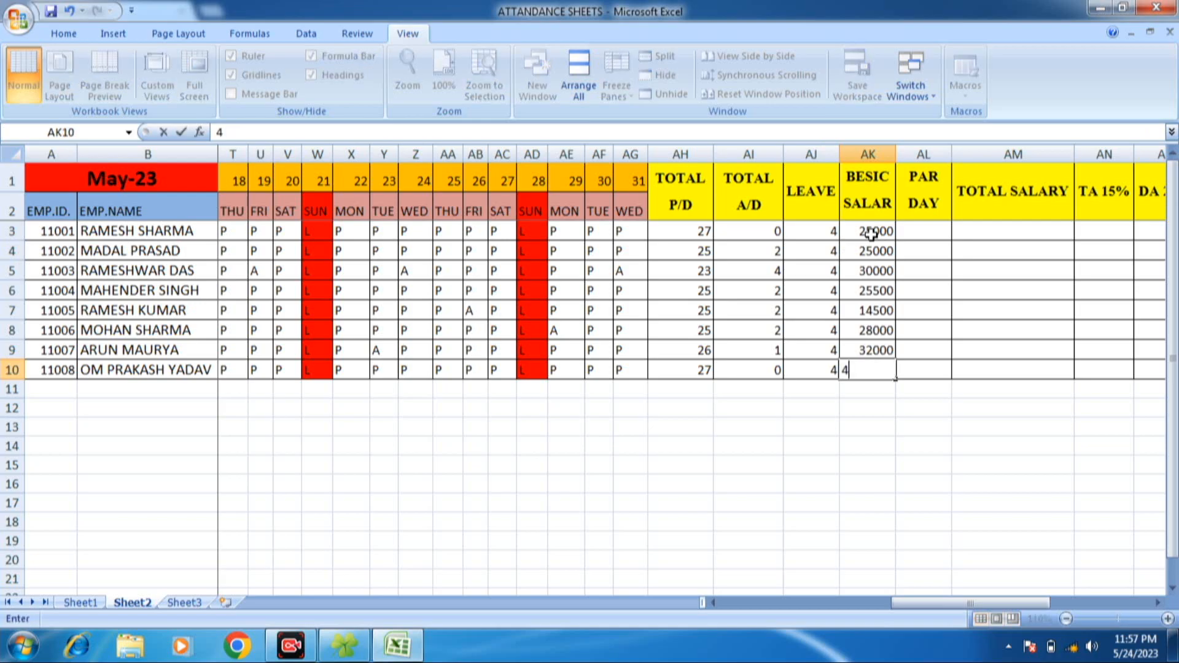
{"action": "key", "text": "Return"}
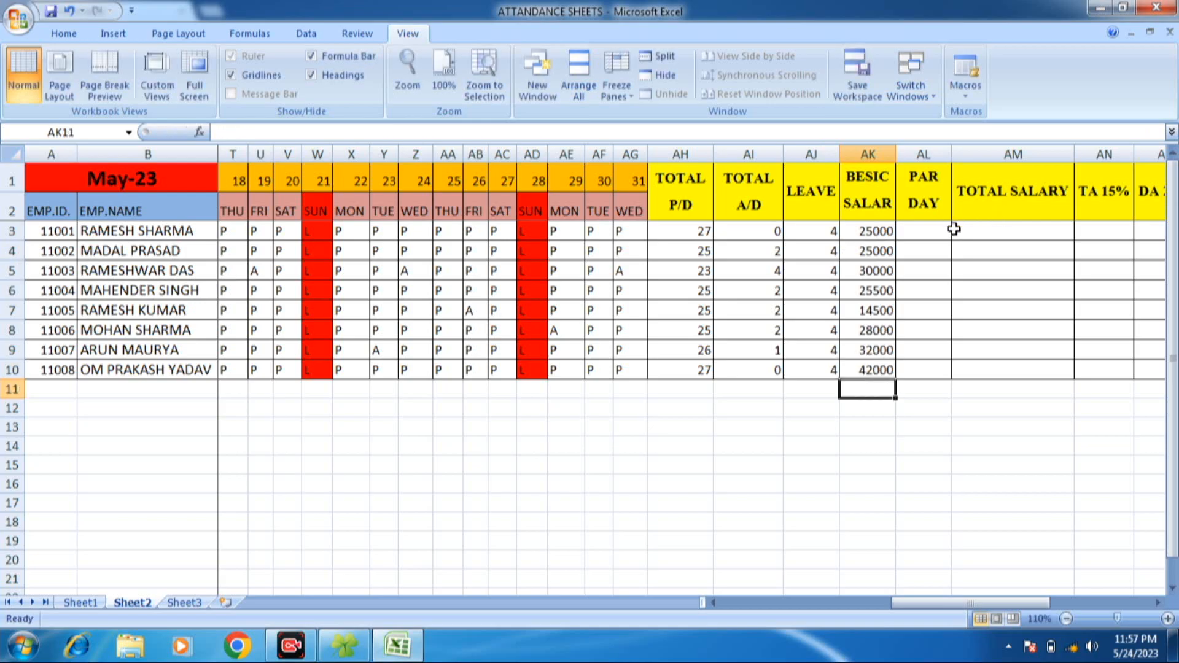
- Enter =AK3/31 in AL3 to calculate the first employee's daily pay under PAR DAY
{"action": "left_click", "coordinate": [955, 229]}
{"action": "left_click", "coordinate": [938, 229]}
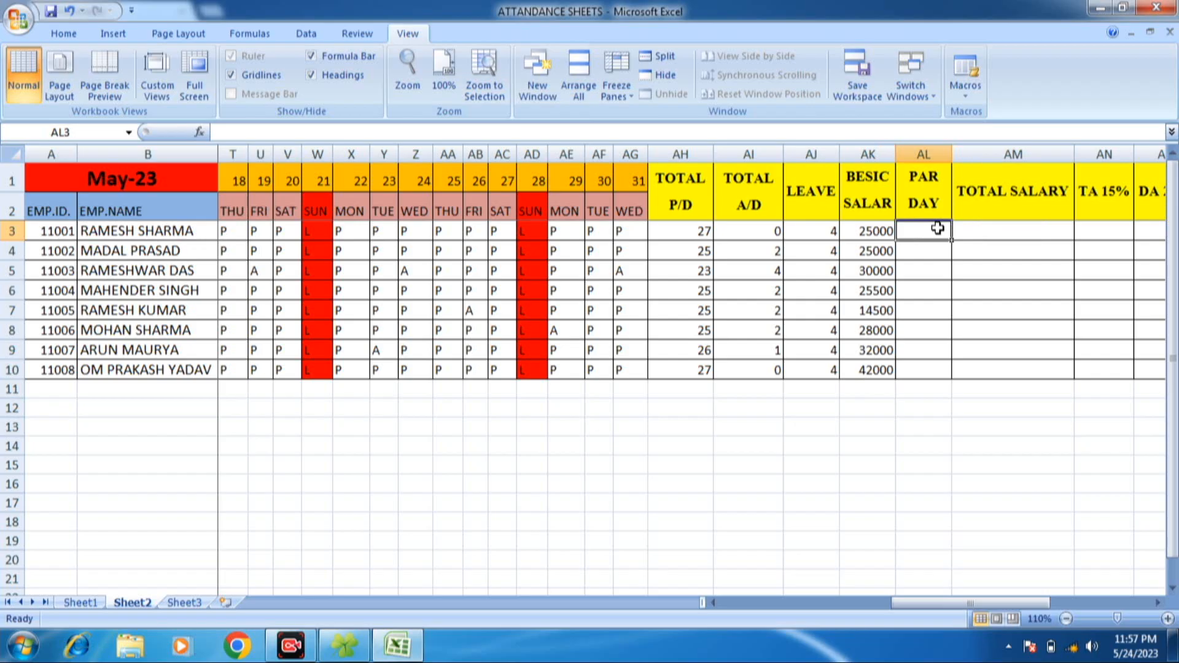
{"action": "type", "text": "="}
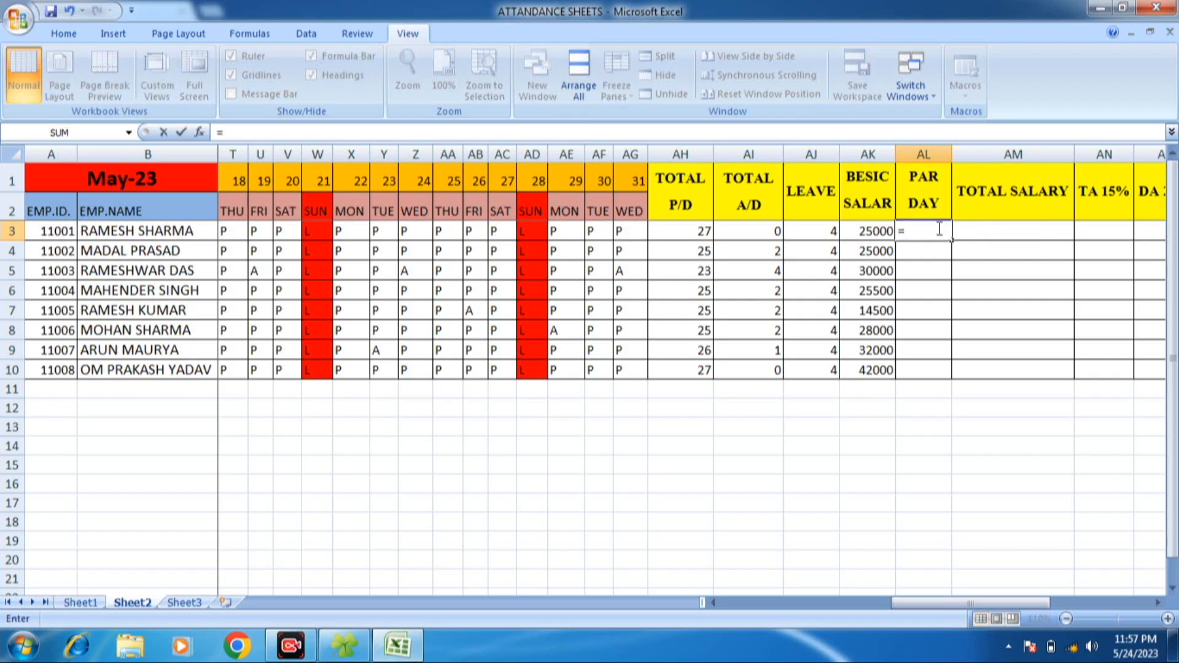
{"action": "left_click", "coordinate": [868, 229]}
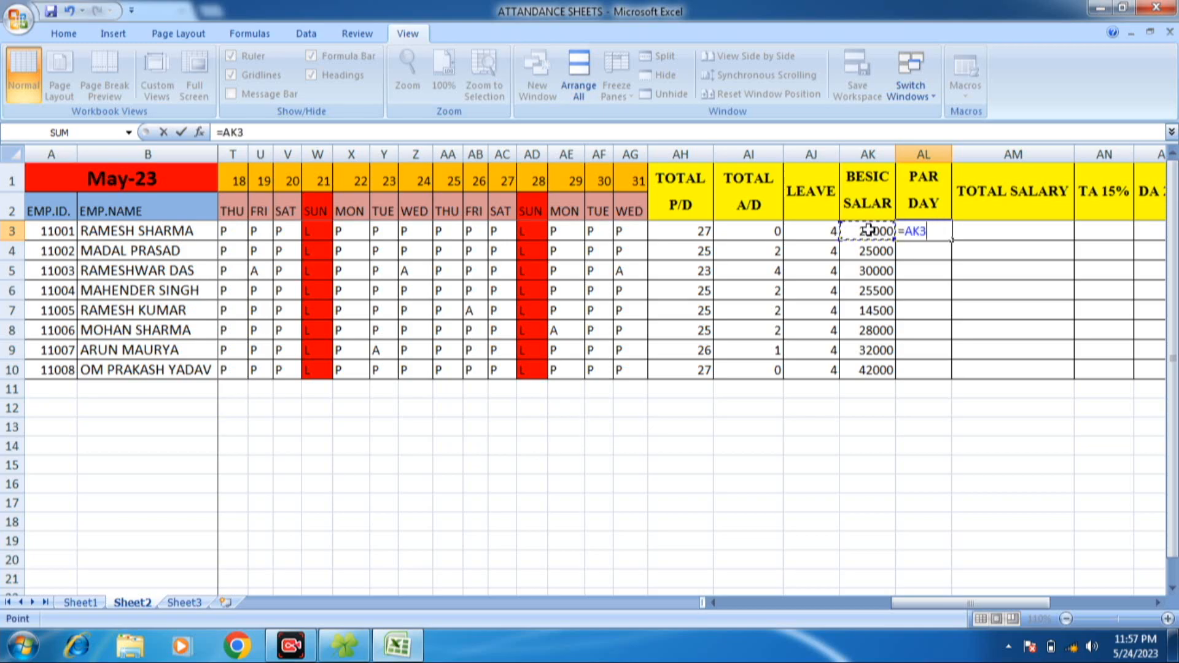
{"action": "type", "text": "/31"}
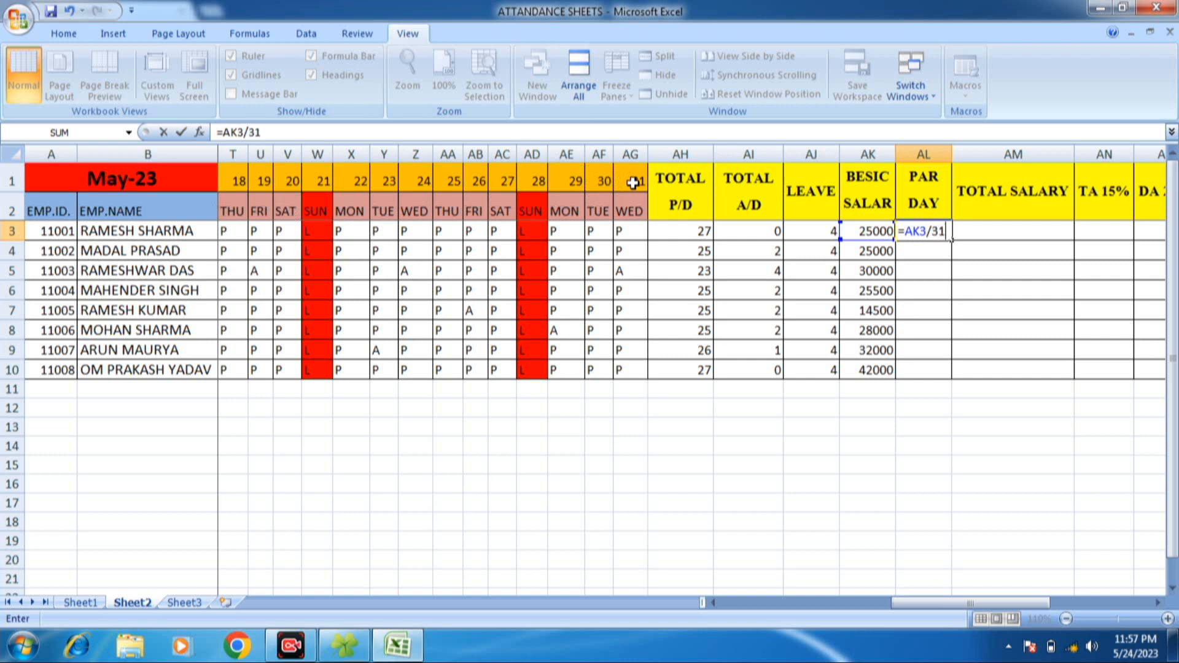
{"action": "key", "text": "Return"}
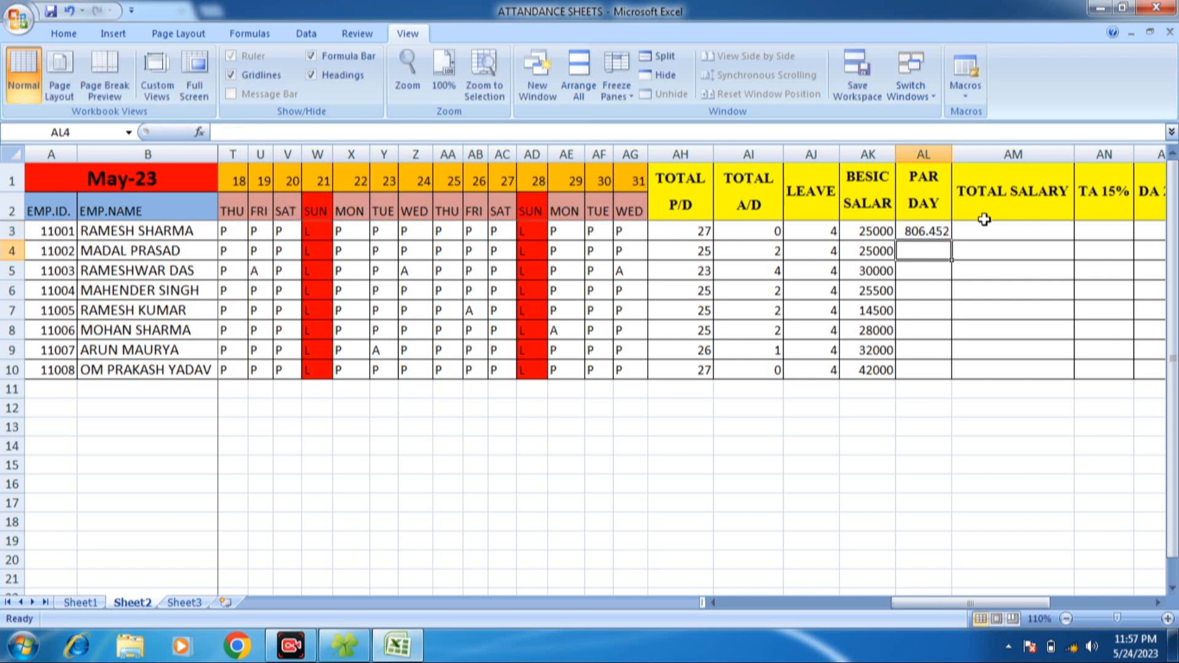
- Fill the PAR DAY formula from AL3 down to AL10 for all employees
{"action": "left_click", "coordinate": [944, 231]}
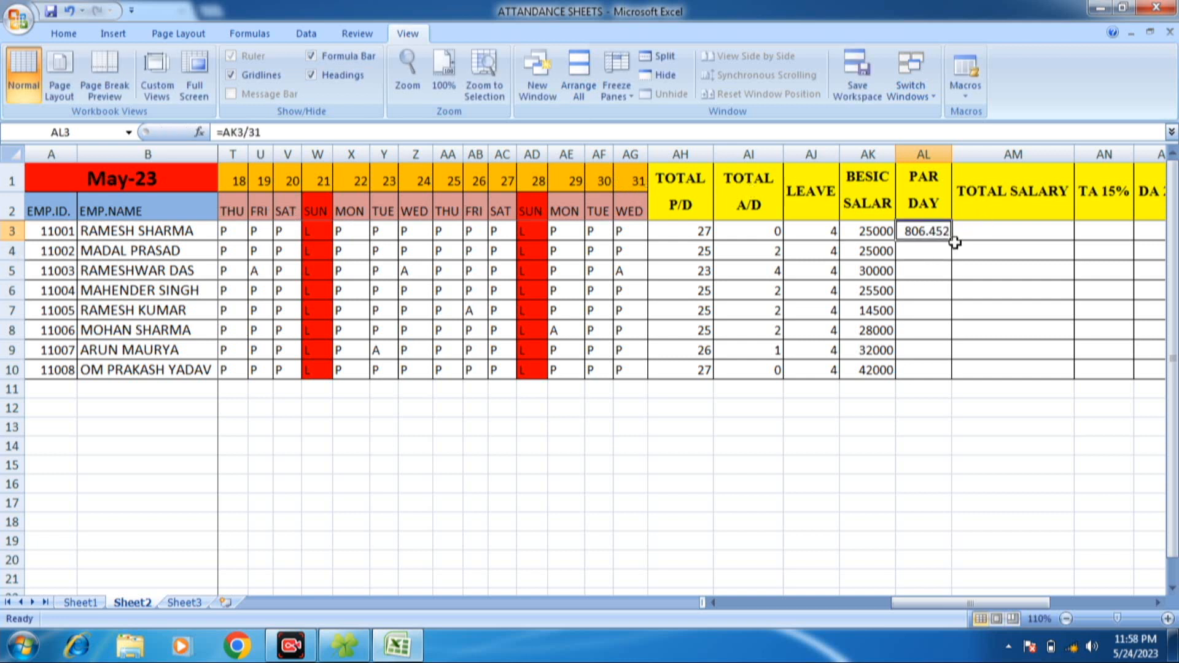
{"action": "double_click", "coordinate": [950, 241]}
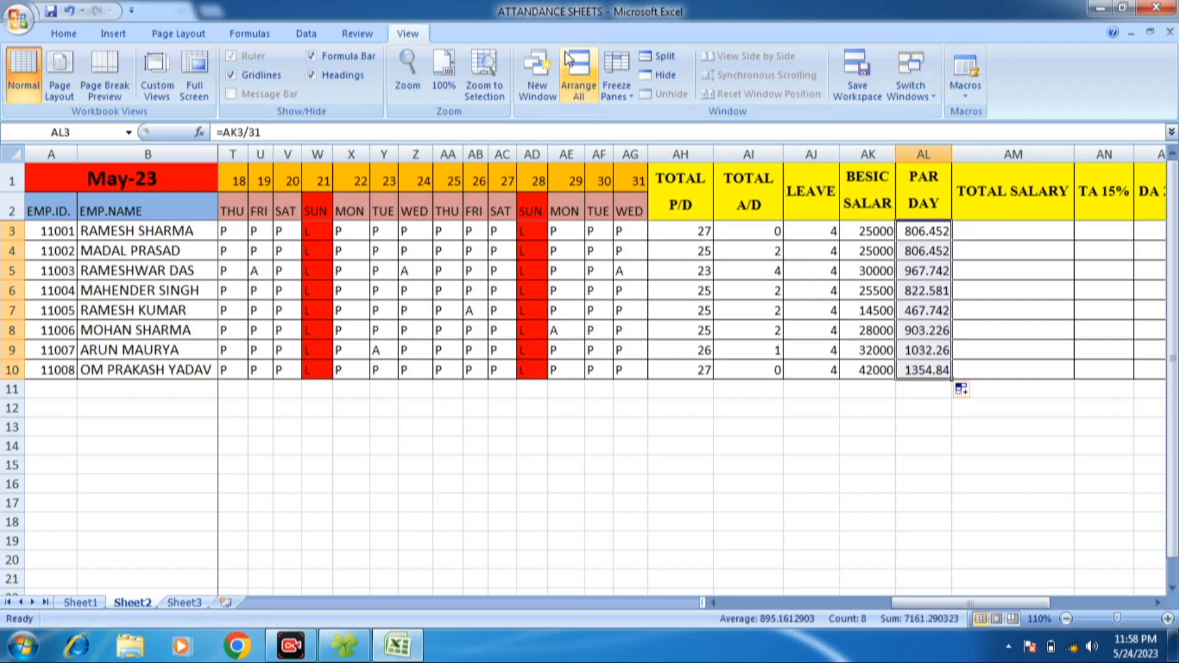
{"action": "left_click", "coordinate": [64, 33]}
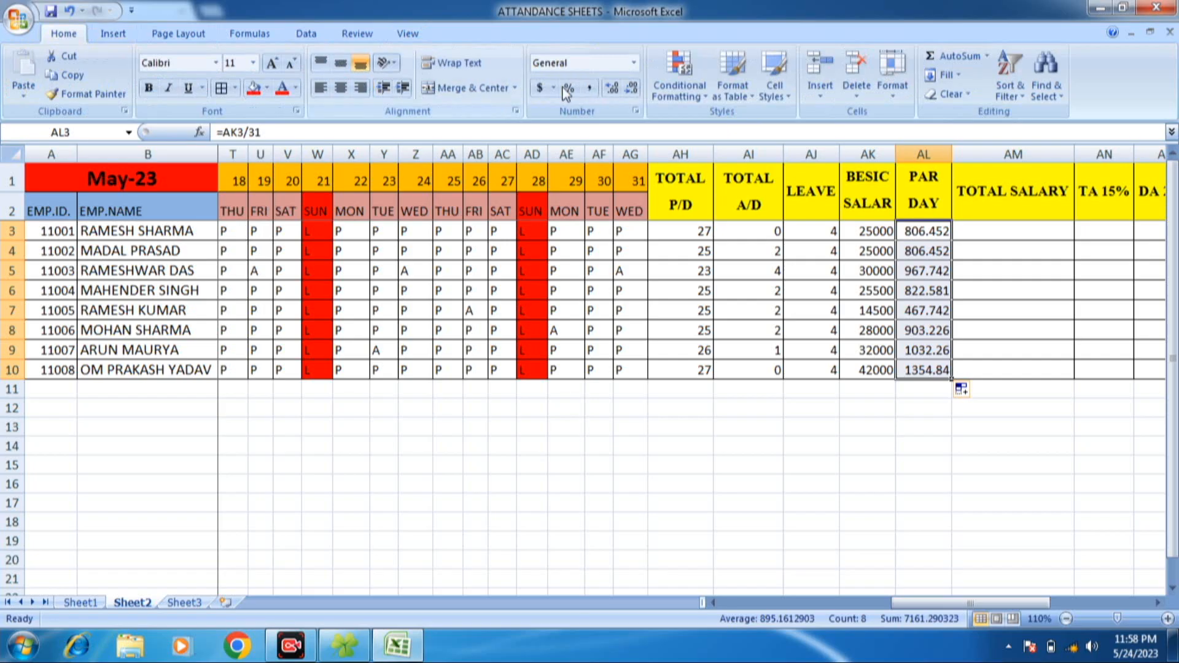
- Show the PAR DAY amounts in AL3 through AL10 without decimals and begin a TOTAL SALARY formula in AM3
{"action": "left_click", "coordinate": [637, 88]}
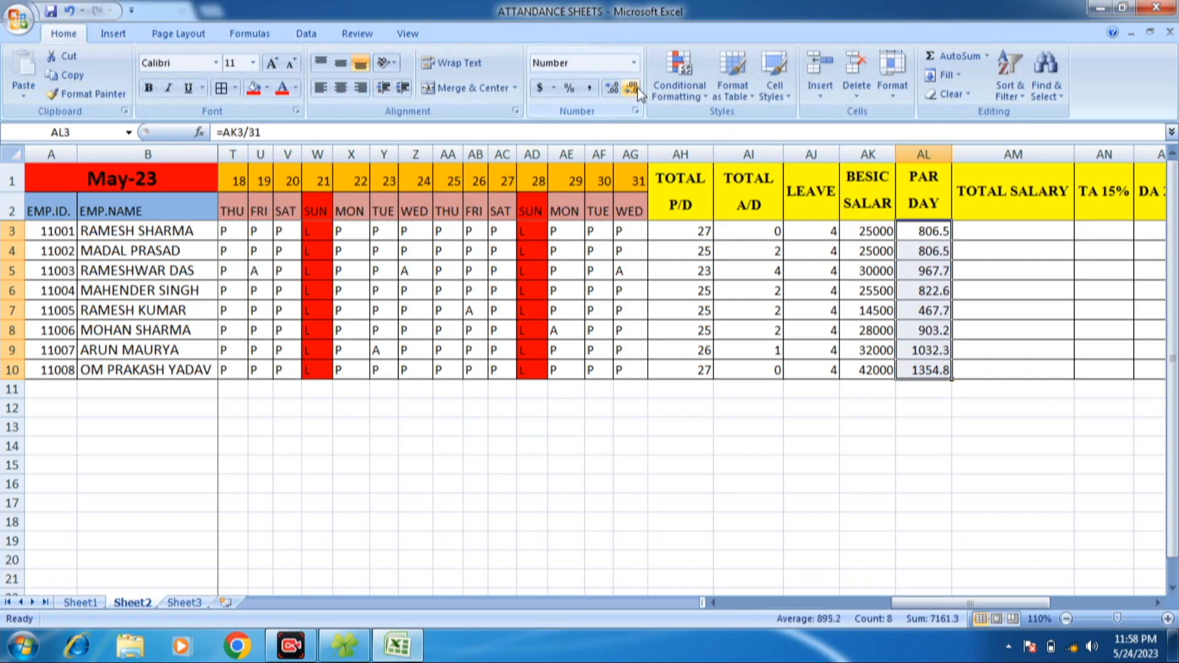
{"action": "left_click", "coordinate": [637, 87]}
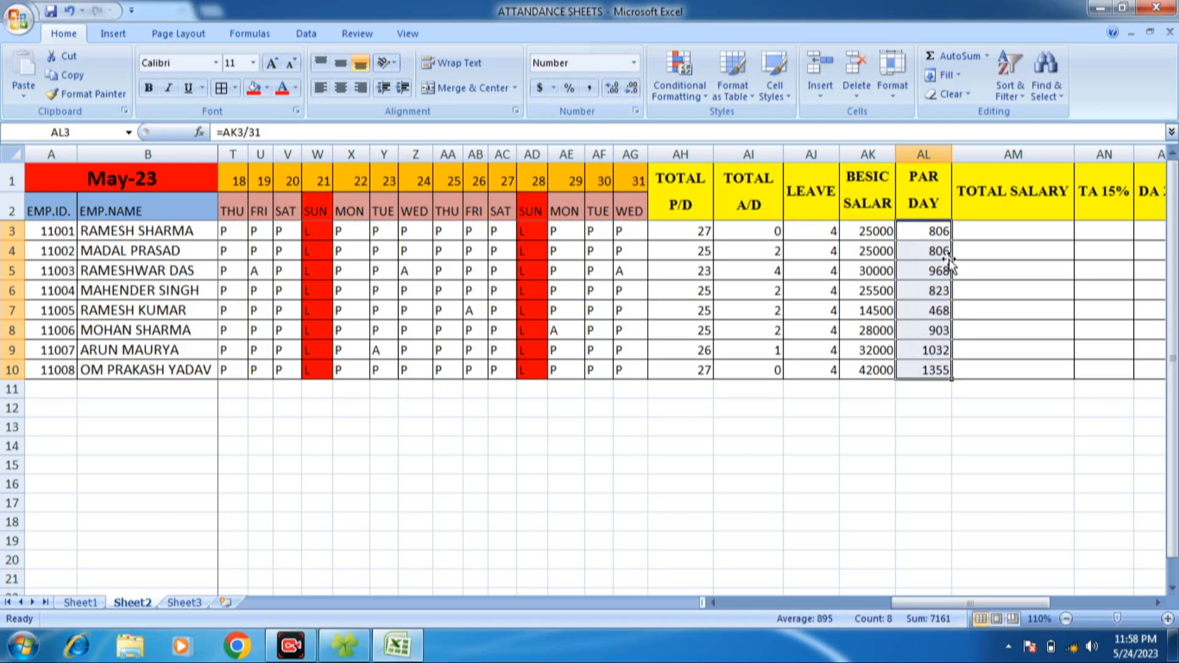
{"action": "left_click", "coordinate": [1058, 225]}
{"action": "type", "text": "="}
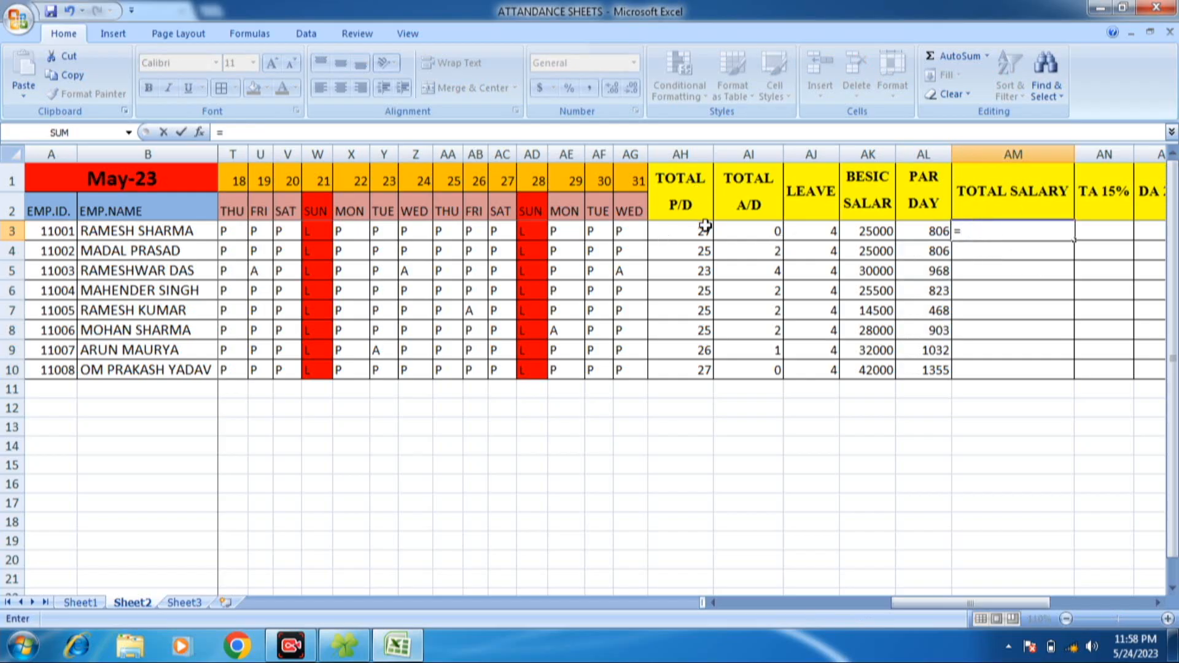
{"action": "left_click", "coordinate": [705, 232]}
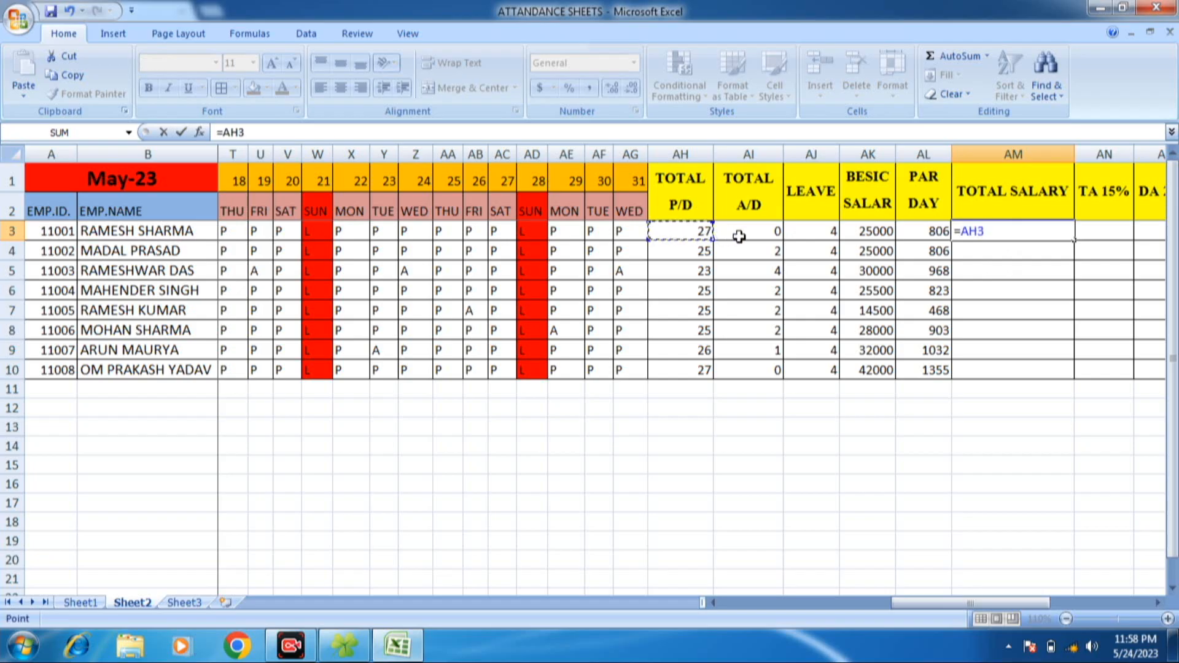
{"action": "left_click", "coordinate": [768, 237]}
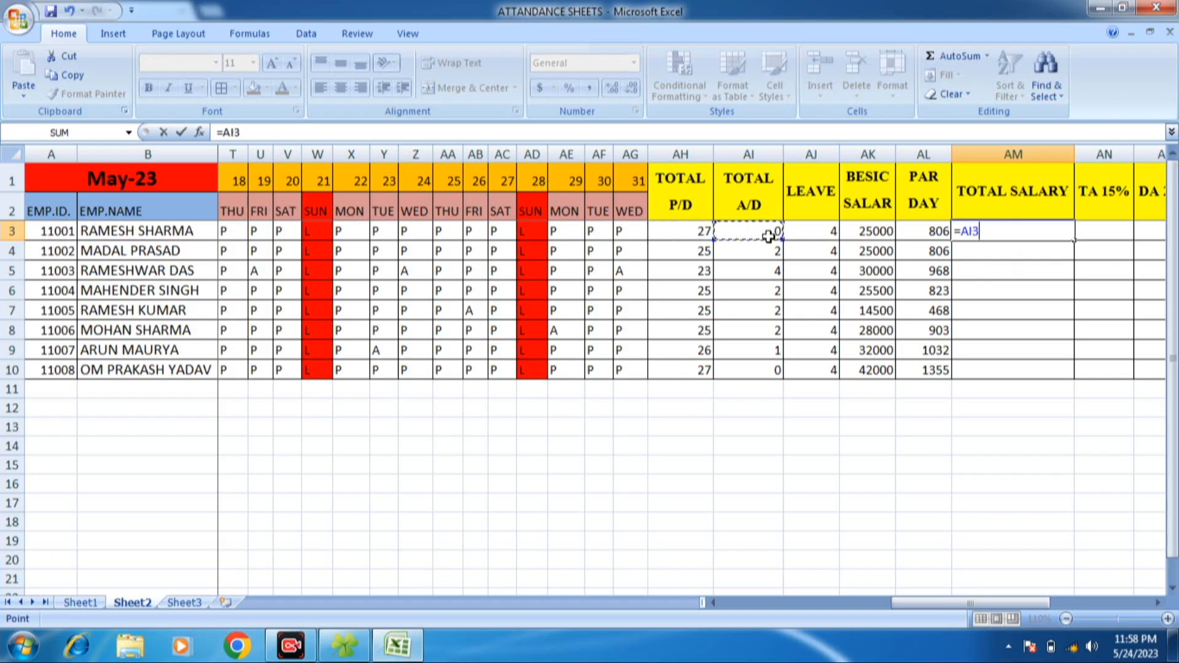
{"action": "left_click", "coordinate": [820, 234]}
{"action": "left_click", "coordinate": [682, 234]}
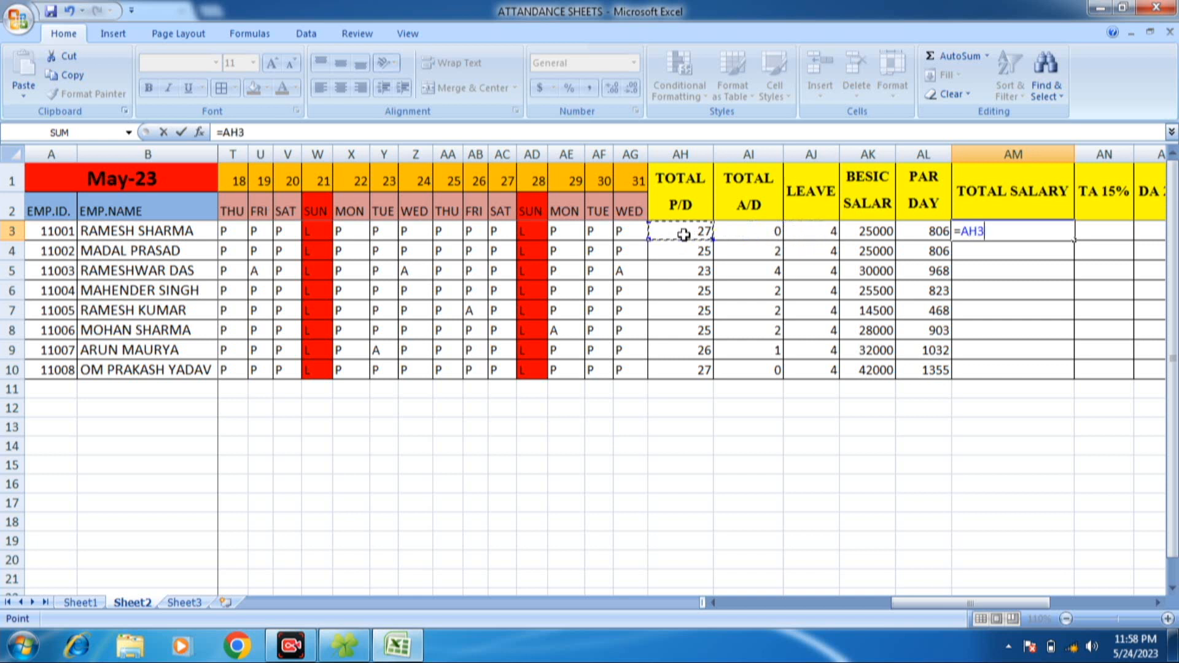
{"action": "left_click", "coordinate": [834, 231]}
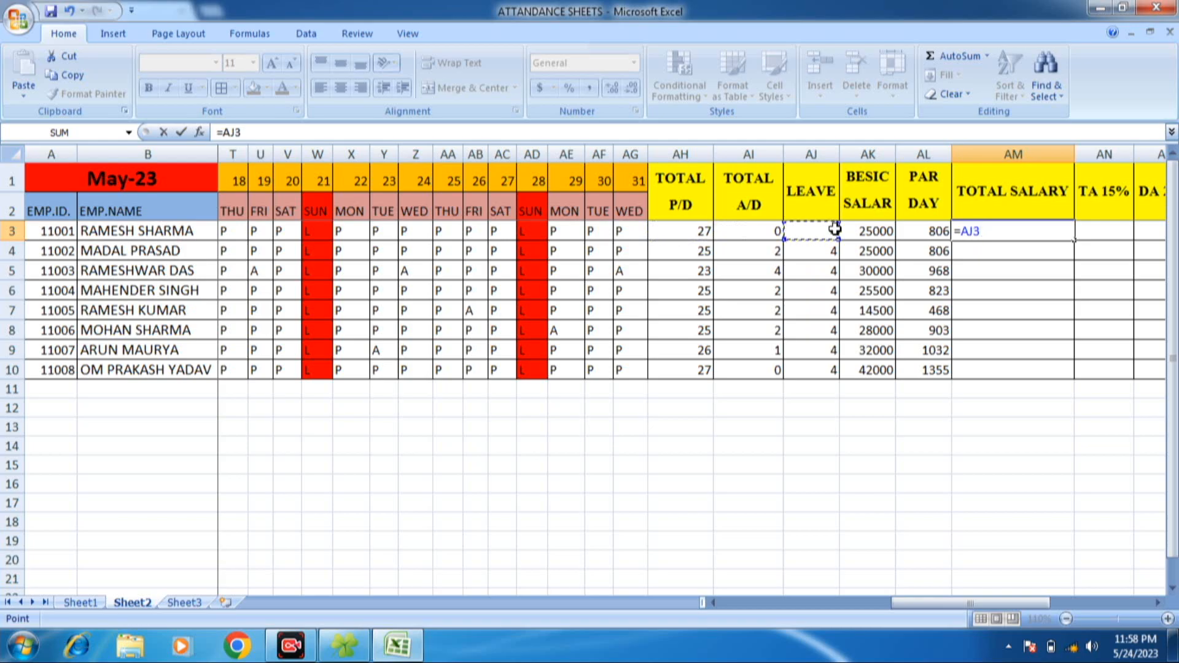
{"action": "key", "text": "BackSpace"}
{"action": "key", "text": "BackSpace"}
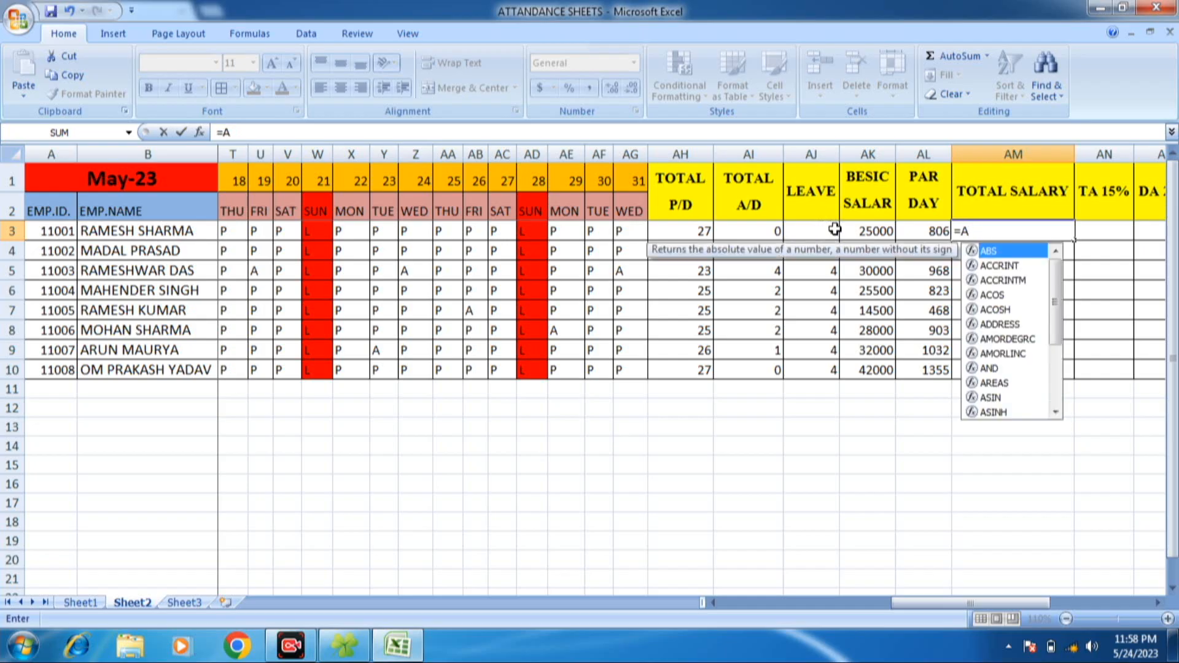
{"action": "key", "text": "BackSpace"}
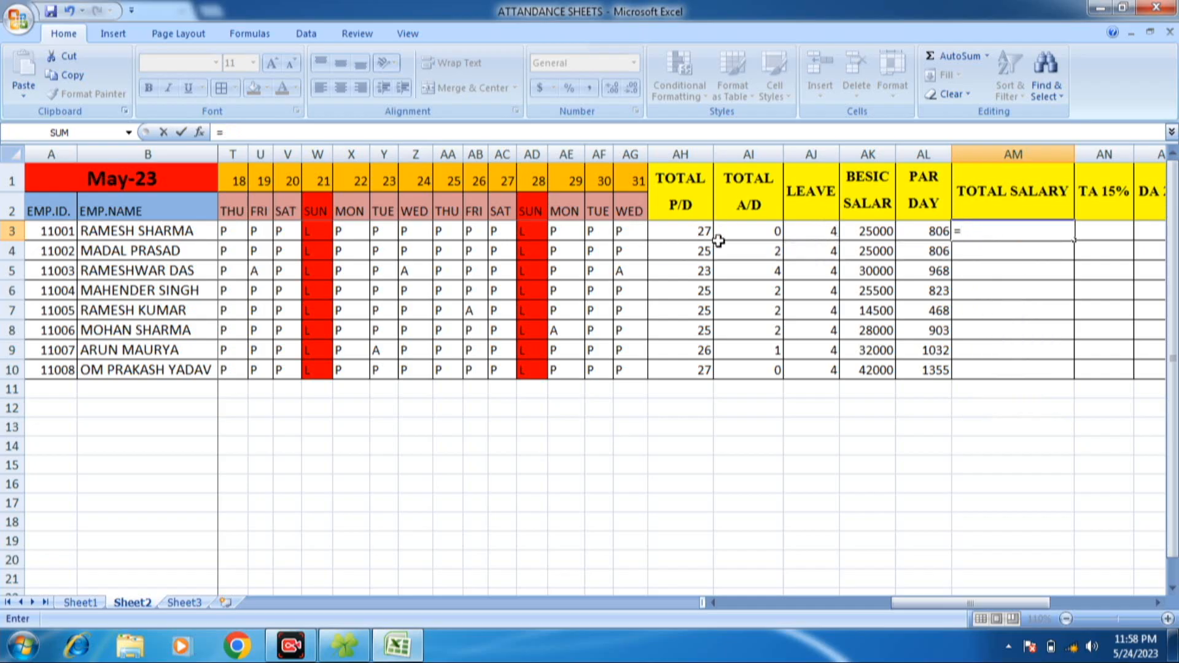
{"action": "left_click", "coordinate": [697, 232]}
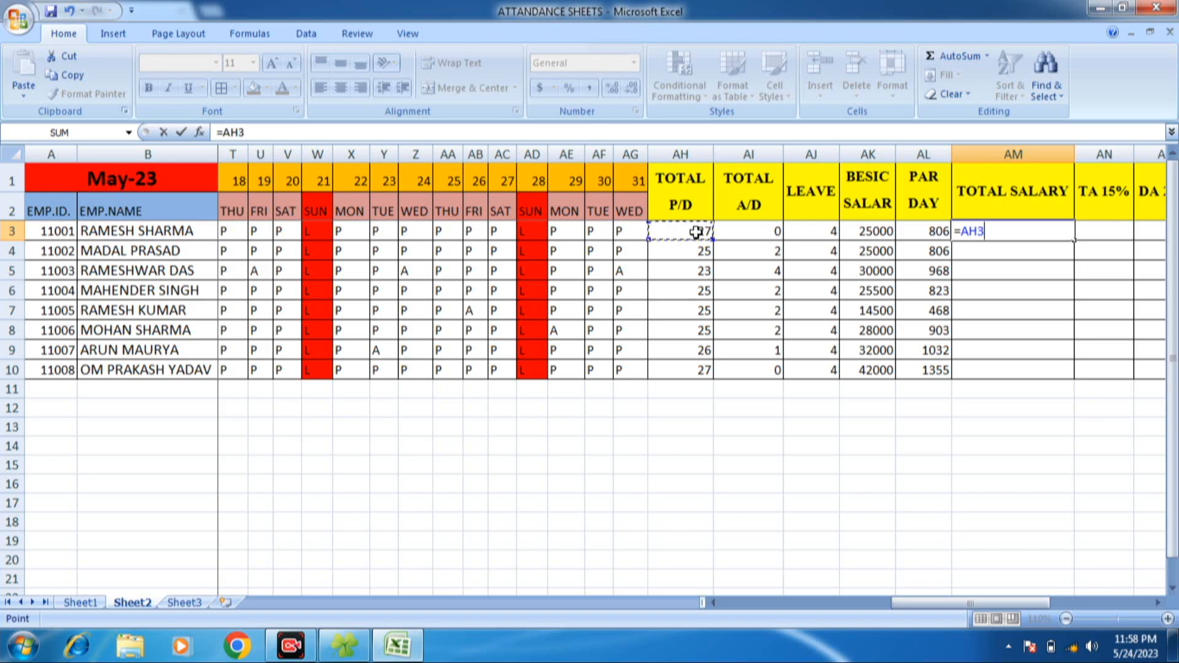
{"action": "key", "text": "BackSpace"}
{"action": "key", "text": "BackSpace"}
{"action": "key", "text": "BackSpace"}
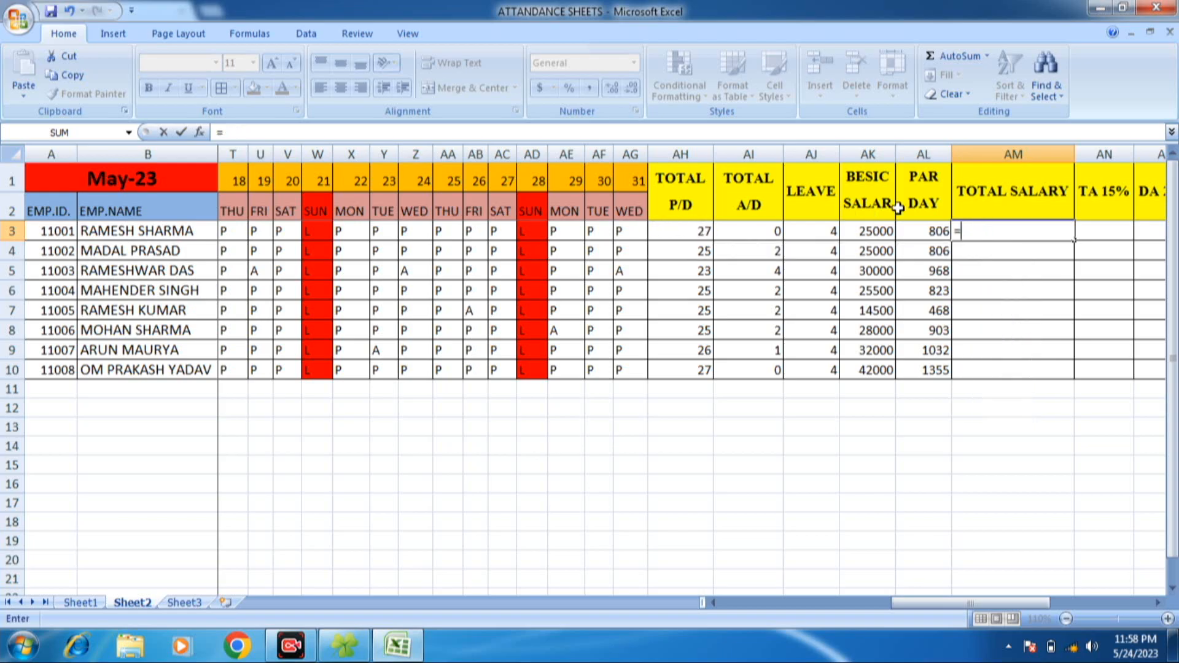
- Complete the first employee's TOTAL SALARY formula in AM3 as =AL3*(AH3+AJ3-AI3)
{"action": "left_click", "coordinate": [928, 232]}
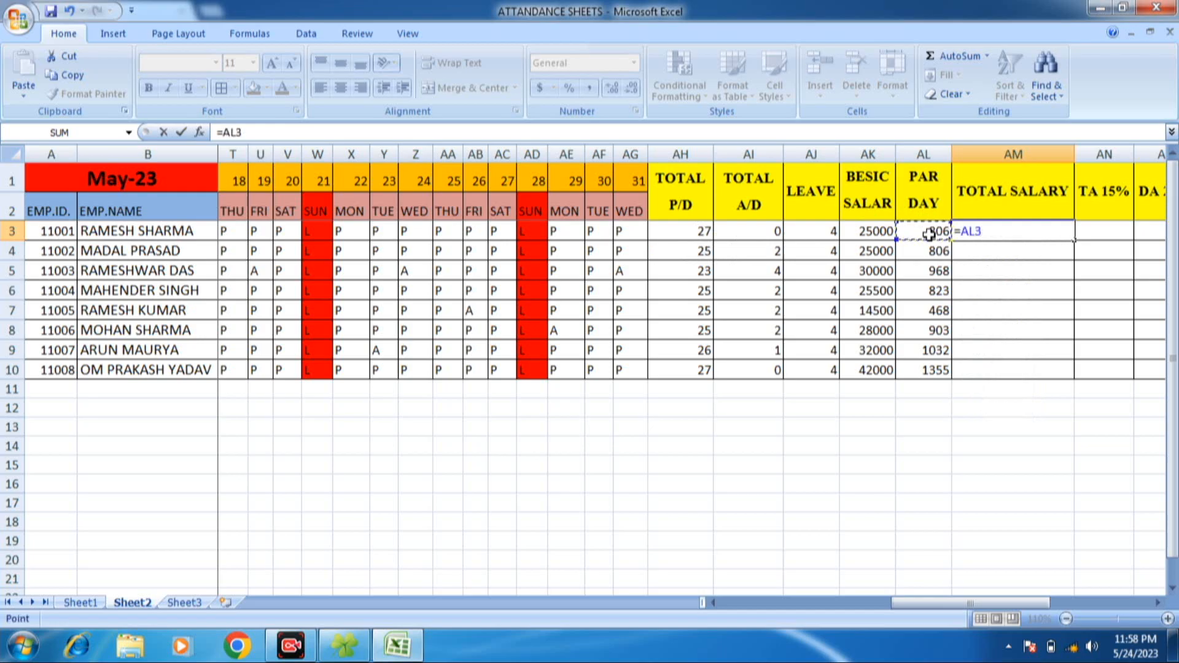
{"action": "type", "text": "*("}
{"action": "left_click", "coordinate": [688, 231]}
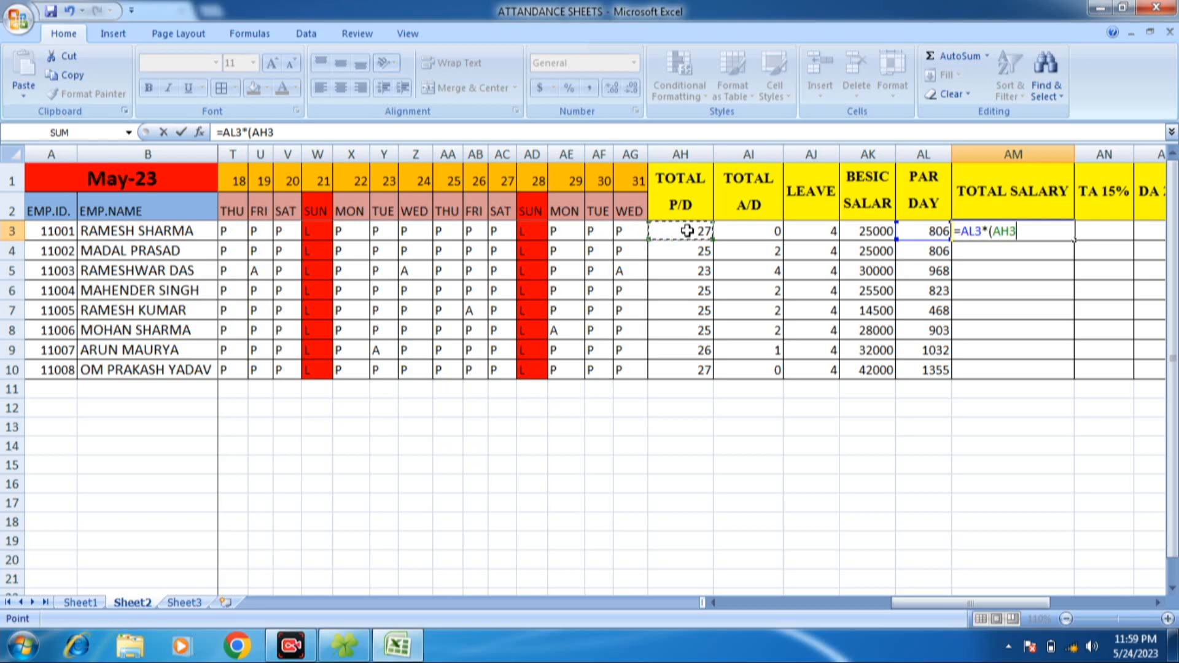
{"action": "type", "text": "+"}
{"action": "left_click", "coordinate": [826, 229]}
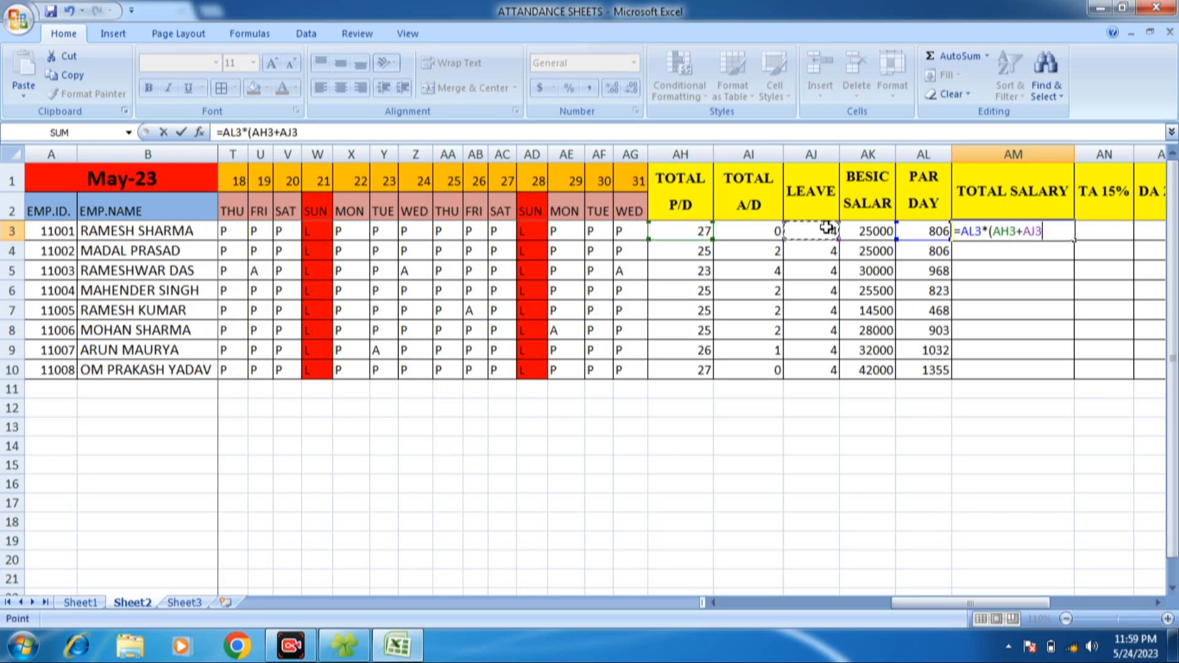
{"action": "type", "text": "-"}
{"action": "left_click", "coordinate": [759, 233]}
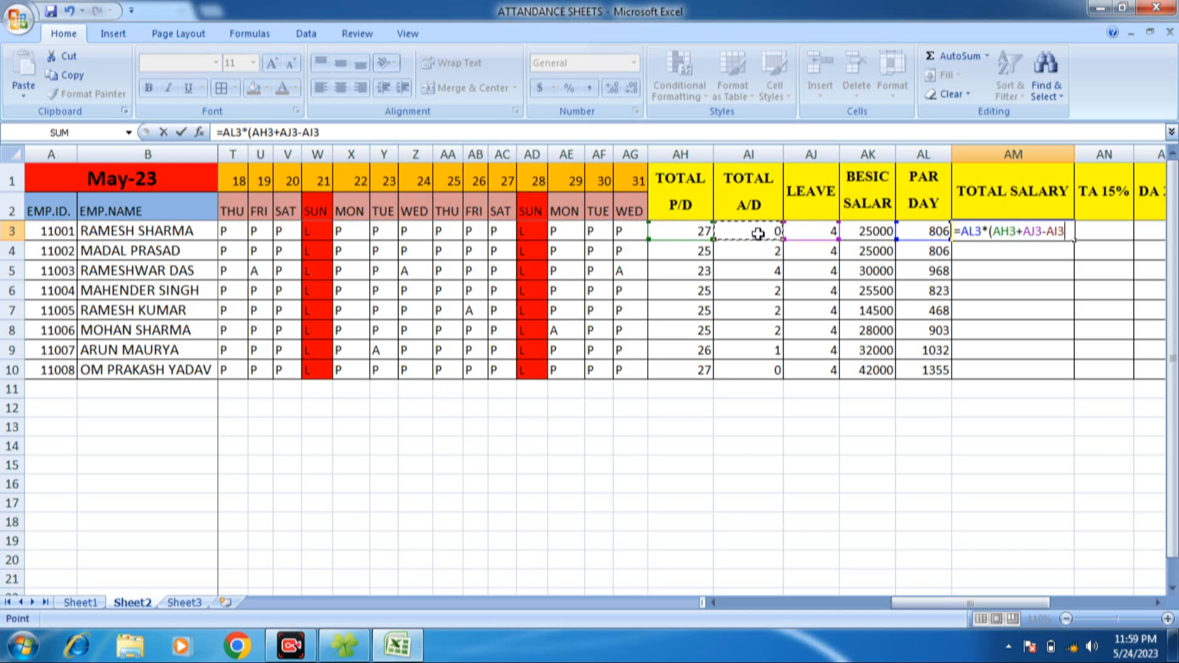
{"action": "type", "text": ")"}
{"action": "key", "text": "Return"}
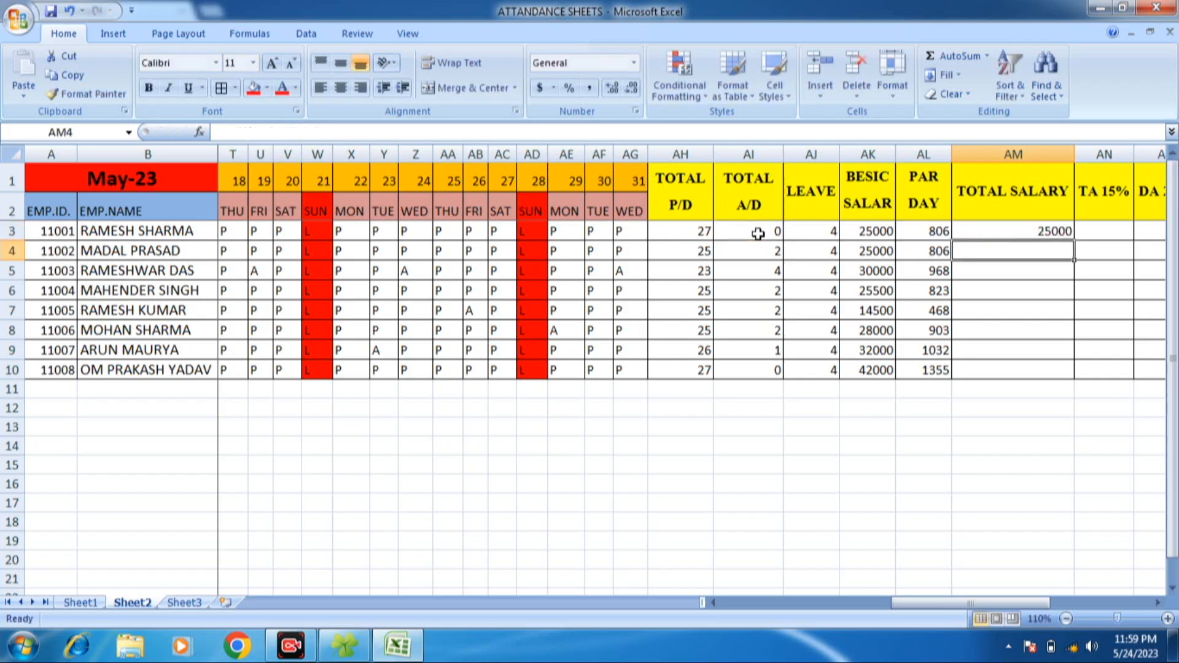
- Fill the TOTAL SALARY formula from AM3 down to AM10 and show the amounts without decimals
{"action": "left_click", "coordinate": [1006, 225]}
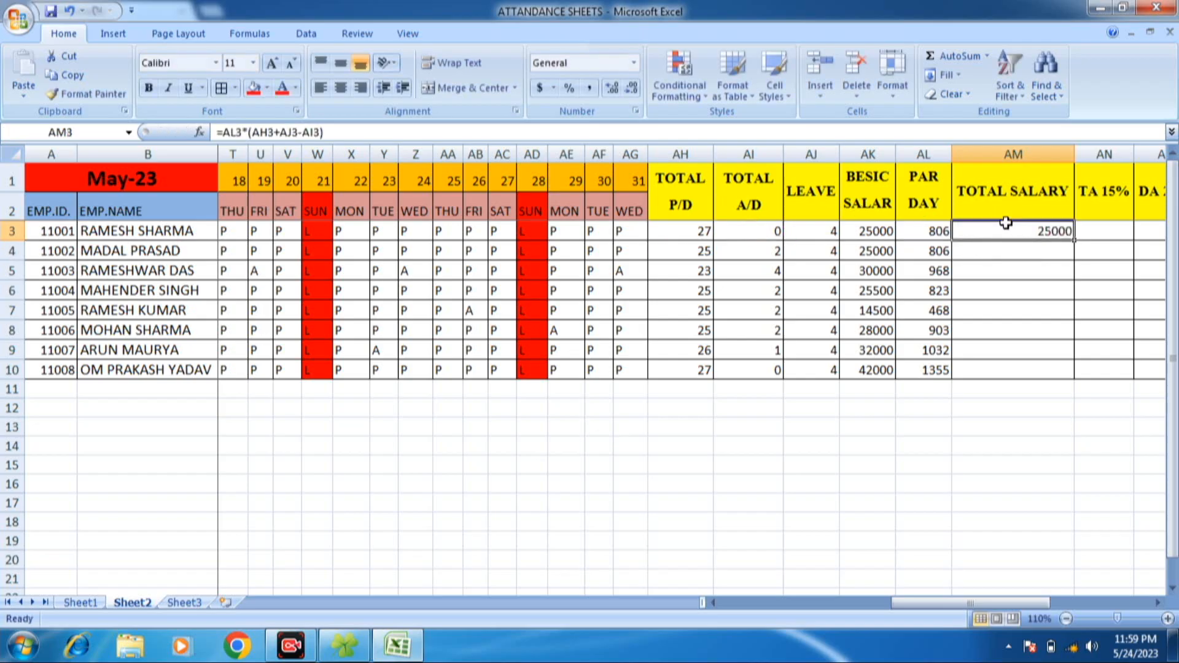
{"action": "left_click", "coordinate": [689, 249]}
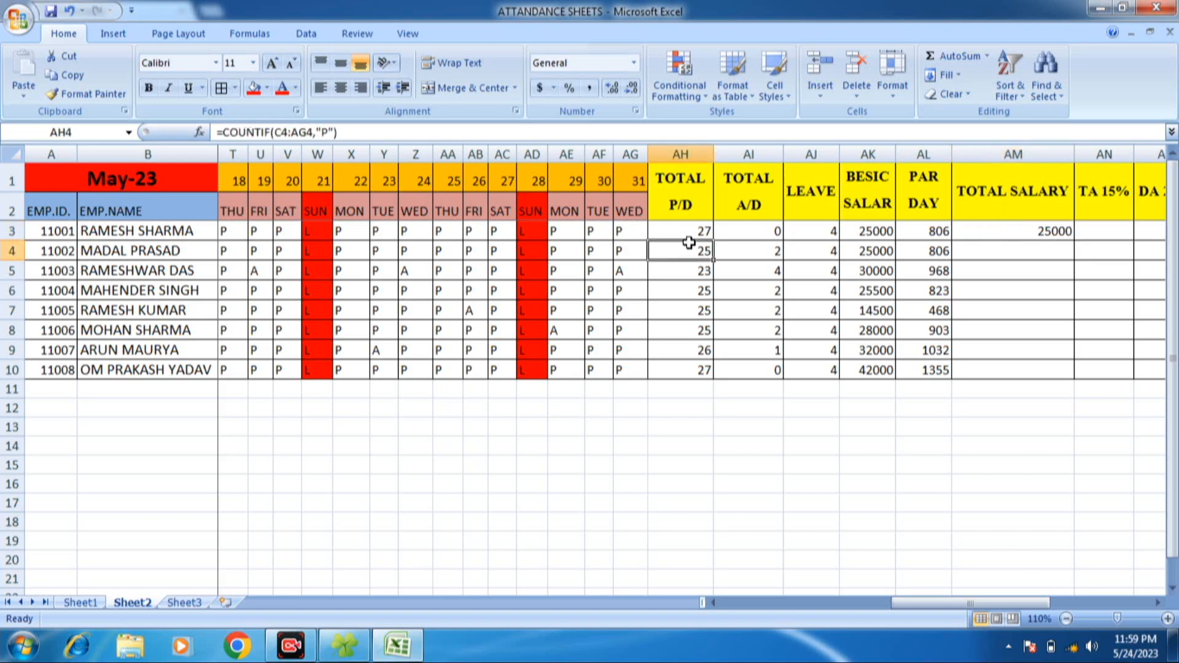
{"action": "left_click", "coordinate": [692, 230]}
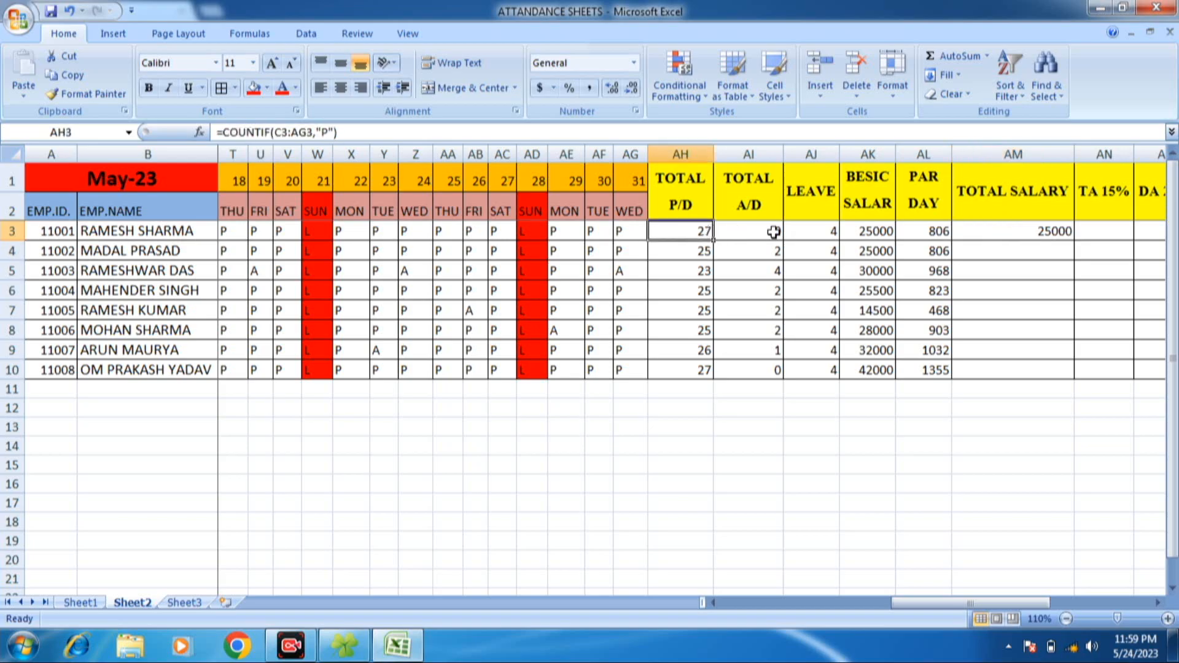
{"action": "left_click", "coordinate": [812, 233]}
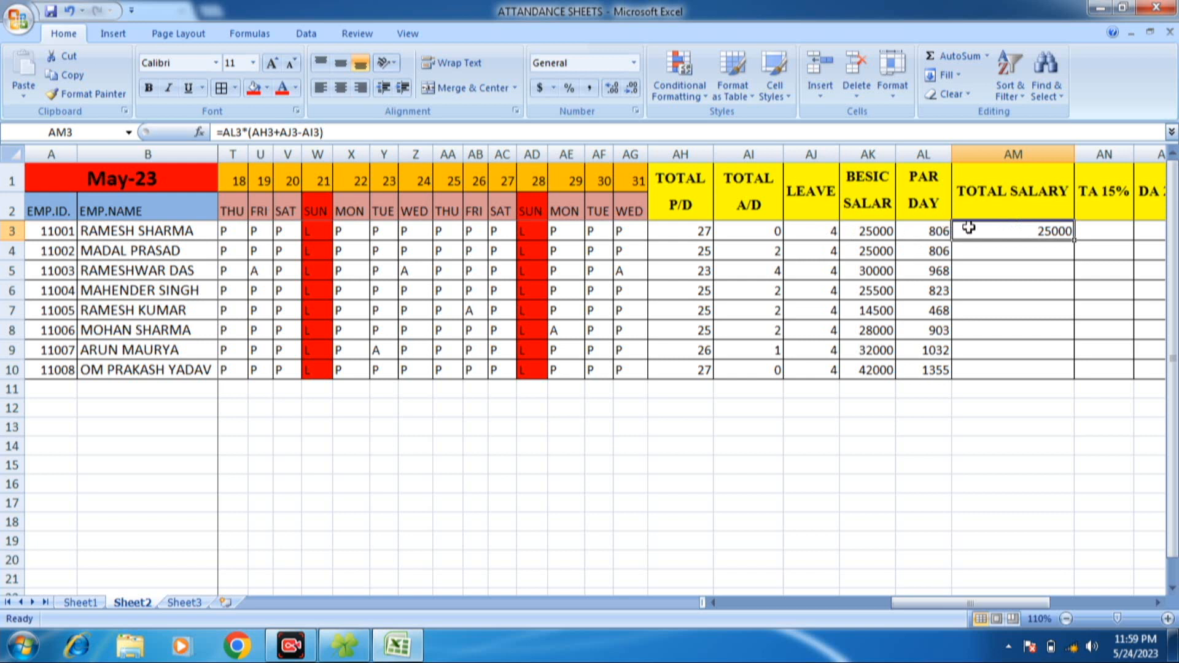
{"action": "double_click", "coordinate": [1075, 242]}
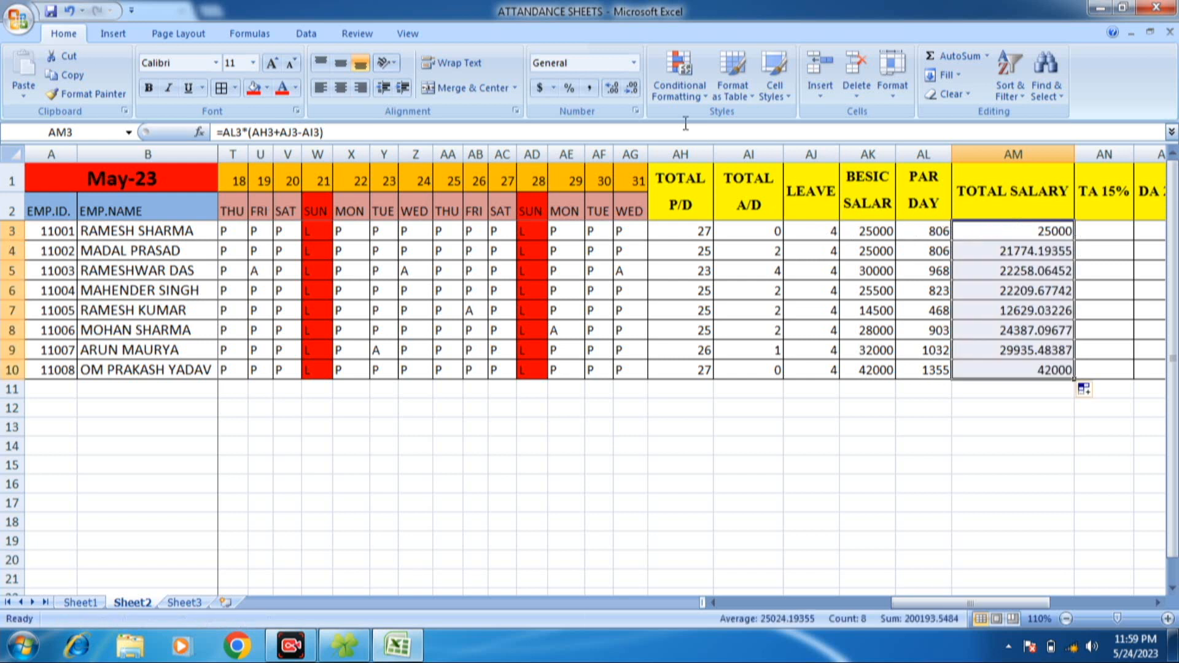
{"action": "left_click", "coordinate": [630, 96]}
- Enter =AM3*15/100 in AN3 to calculate the first employee's TA 15% allowance
{"action": "left_click", "coordinate": [1109, 231]}
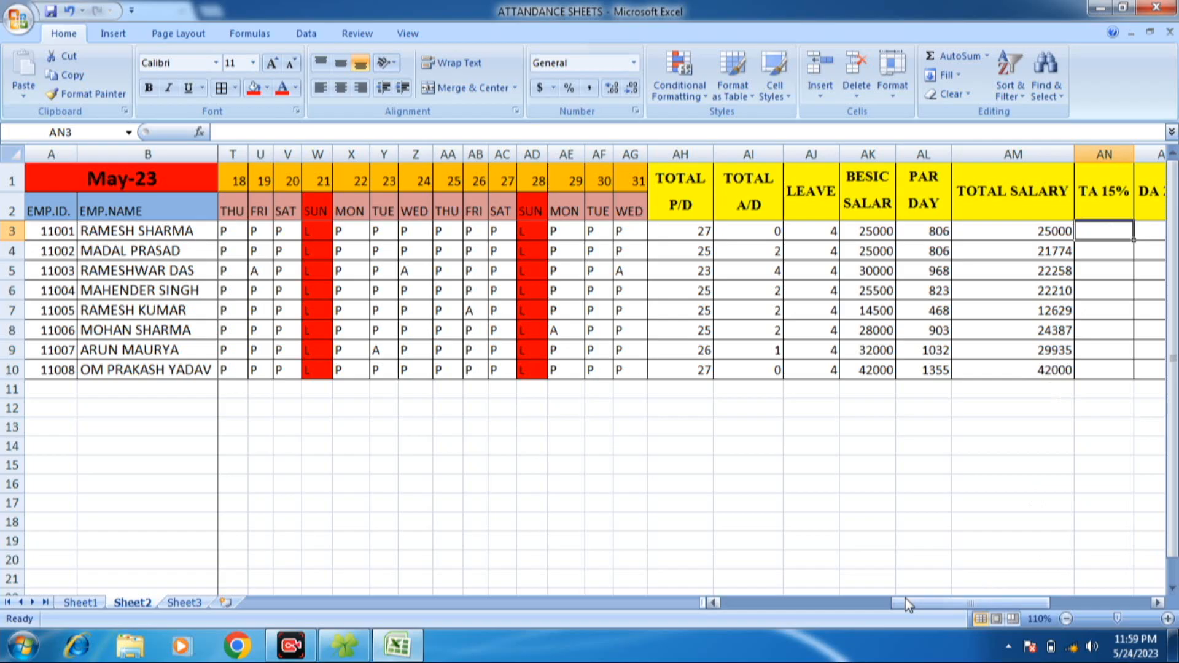
{"action": "left_click_drag", "start_coordinate": [916, 600], "coordinate": [1030, 601]}
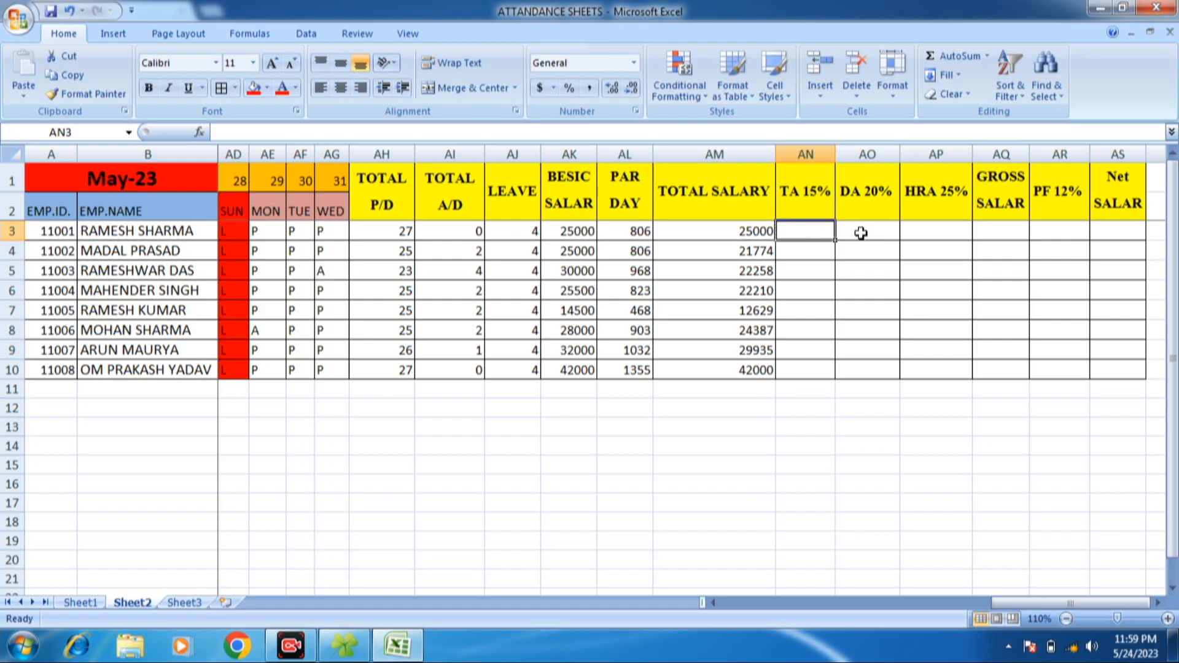
{"action": "left_click", "coordinate": [965, 232]}
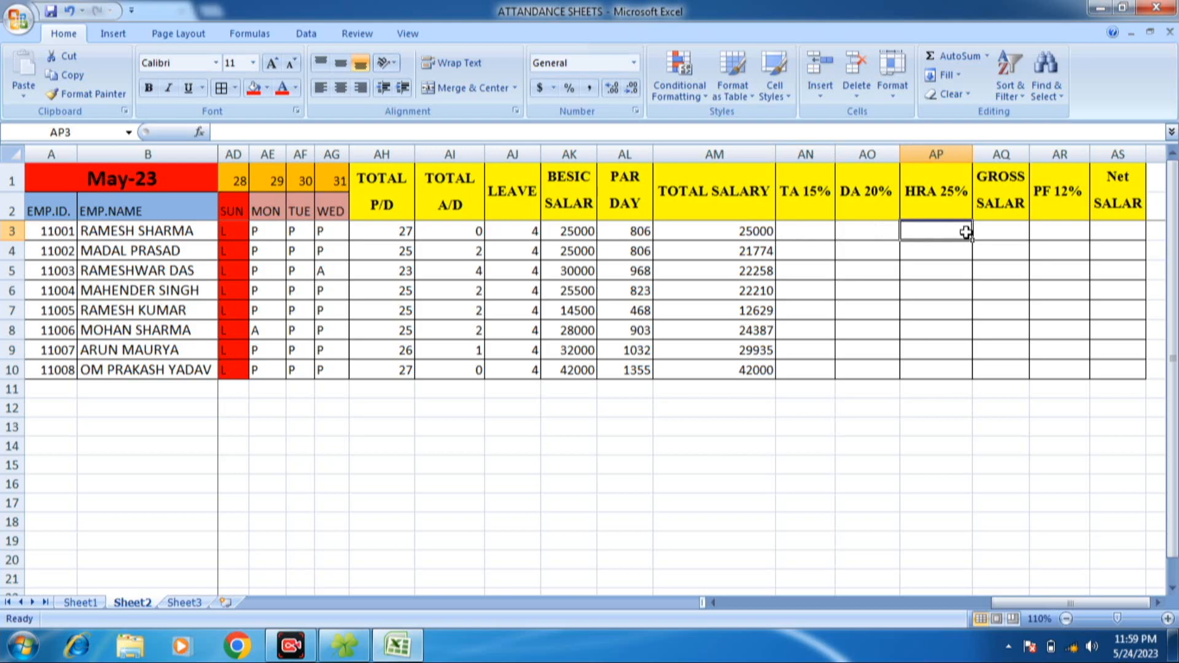
{"action": "left_click", "coordinate": [810, 216]}
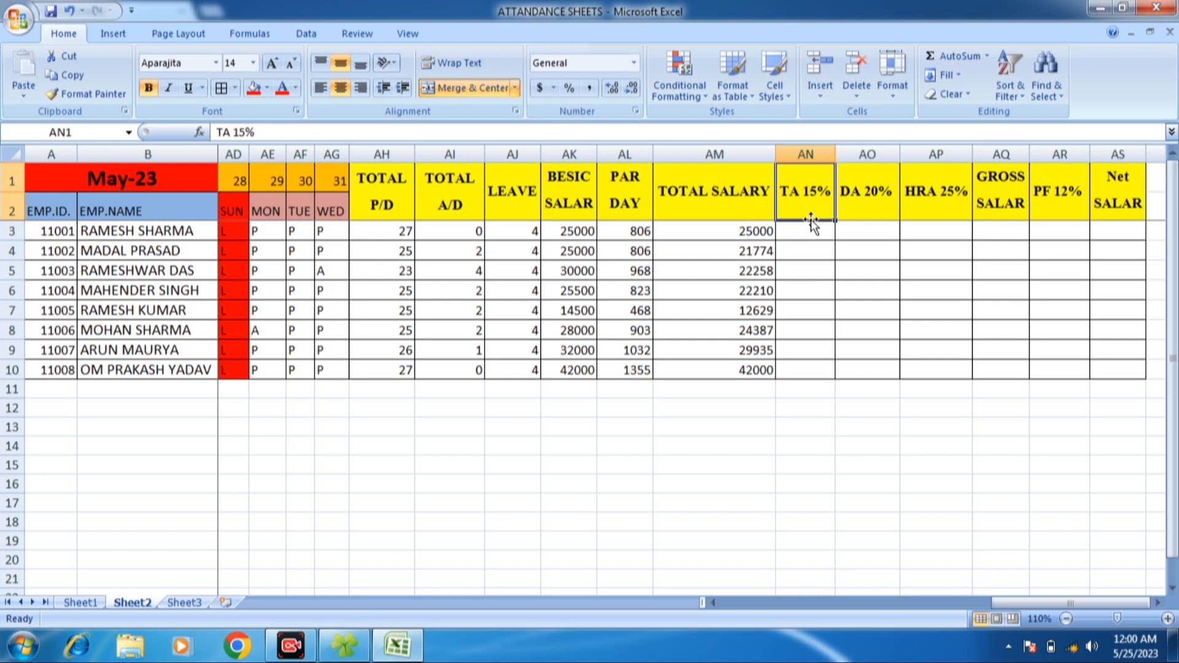
{"action": "left_click", "coordinate": [1074, 172]}
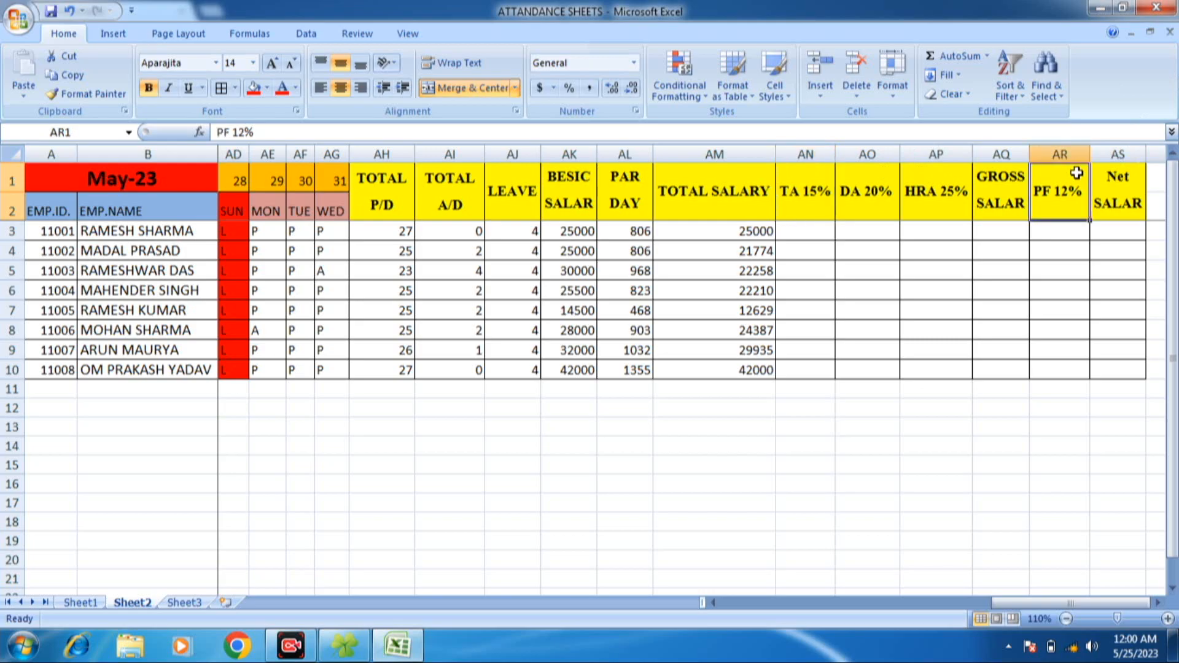
{"action": "left_click", "coordinate": [821, 230]}
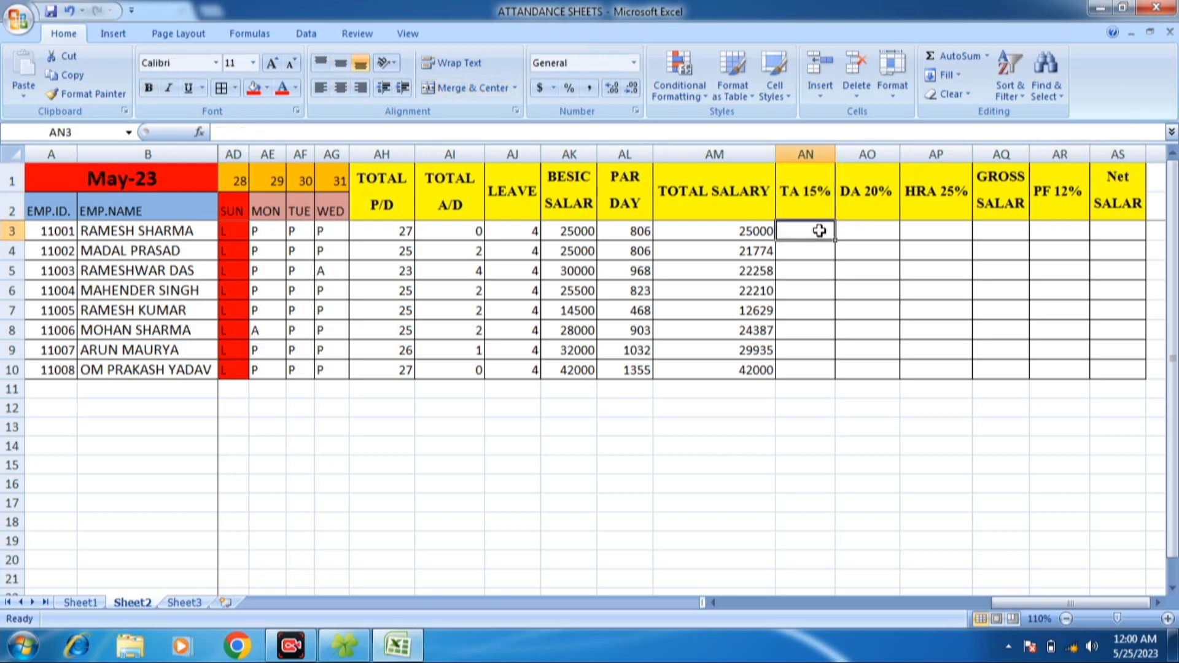
{"action": "type", "text": "="}
{"action": "left_click", "coordinate": [751, 236]}
{"action": "type", "text": "/"}
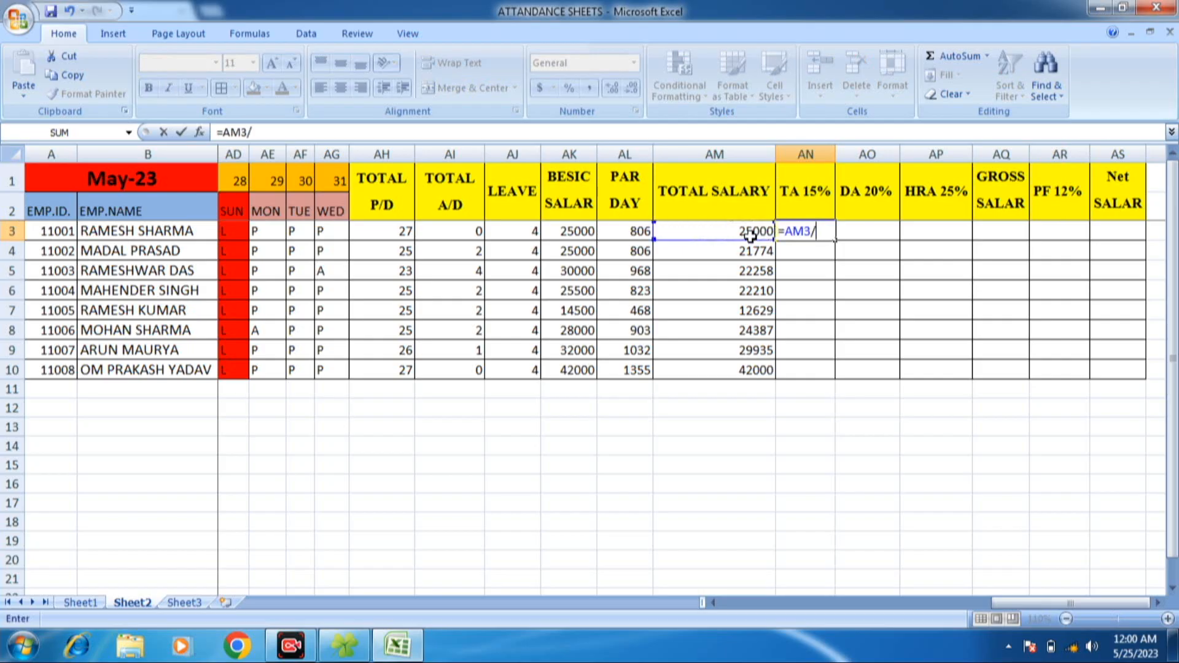
{"action": "key", "text": "BackSpace"}
{"action": "type", "text": "*15/100"}
{"action": "key", "text": "Return"}
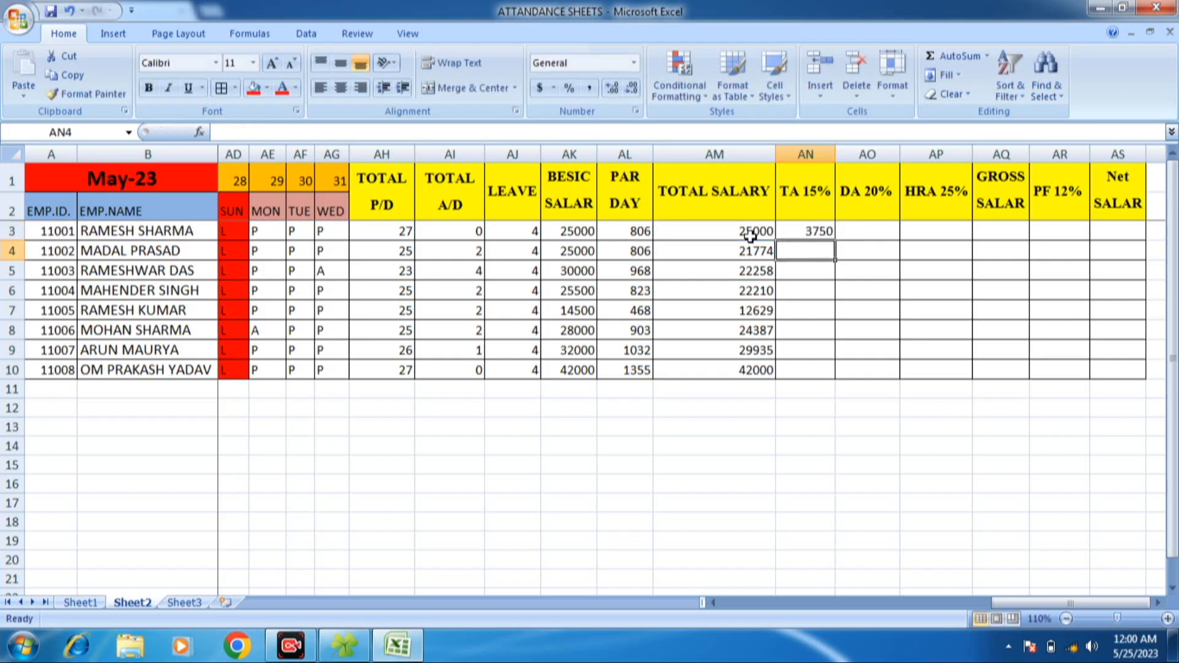
- Fill the TA 15% formula from AN3 down to AN10 for all employees
{"action": "left_click", "coordinate": [875, 228]}
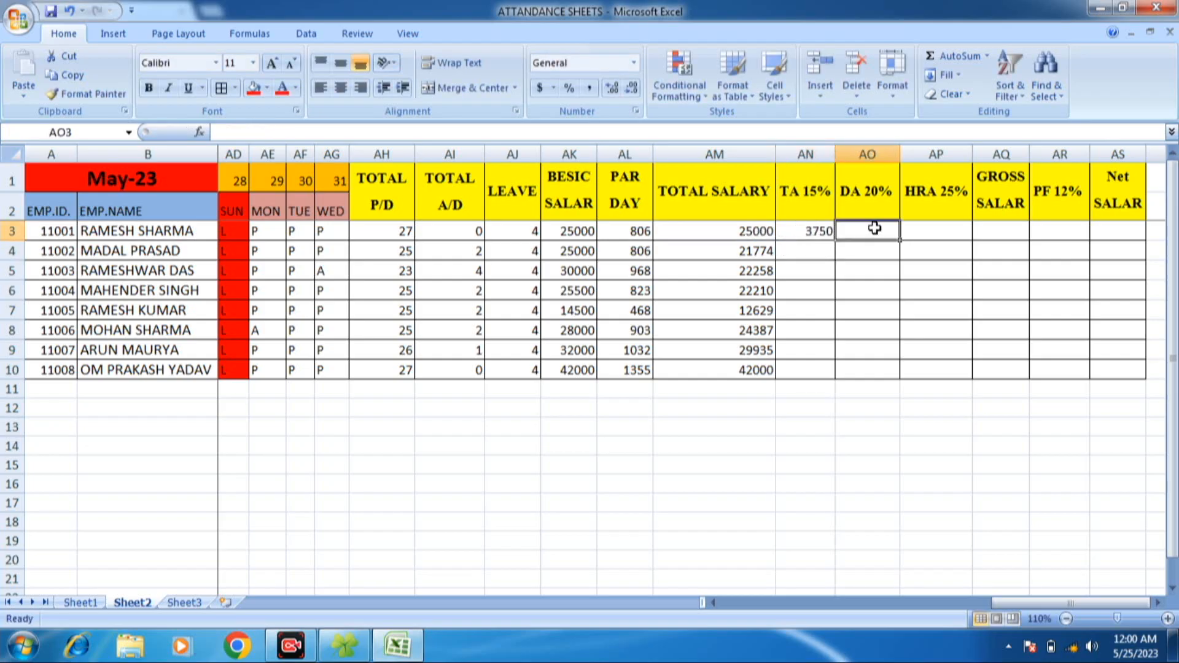
{"action": "left_click", "coordinate": [786, 236]}
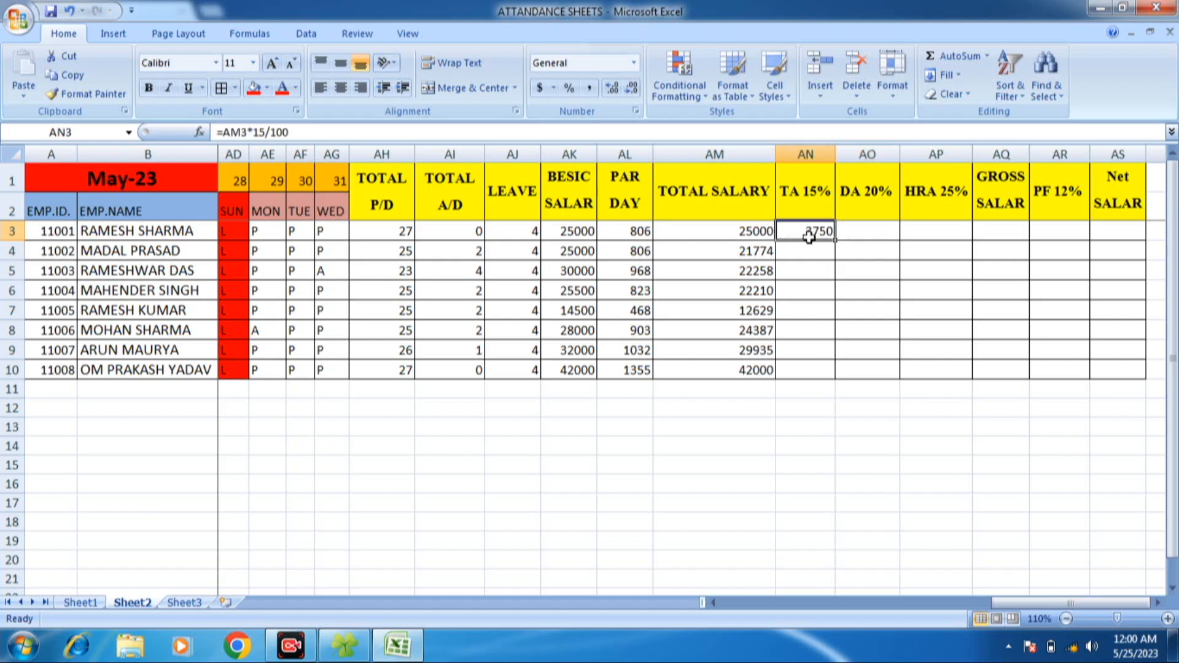
{"action": "double_click", "coordinate": [834, 241]}
- Enter =AM3*20/100 in AO3 to calculate the first employee's DA 20% allowance
{"action": "left_click", "coordinate": [863, 230]}
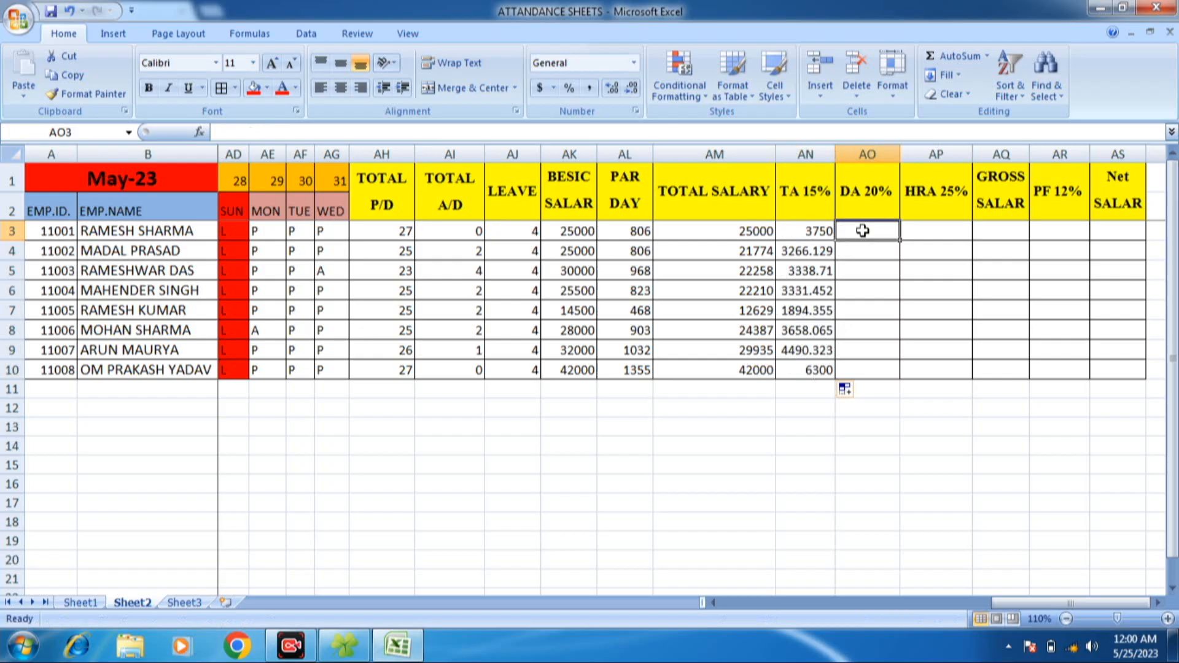
{"action": "type", "text": "="}
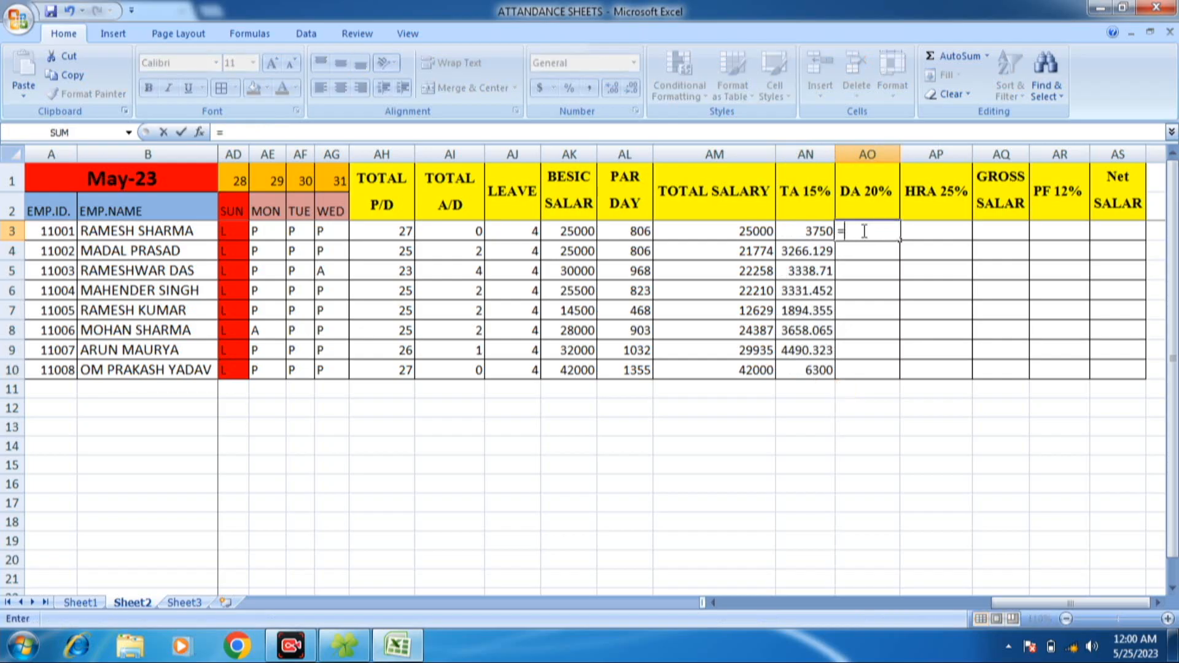
{"action": "left_click", "coordinate": [732, 229]}
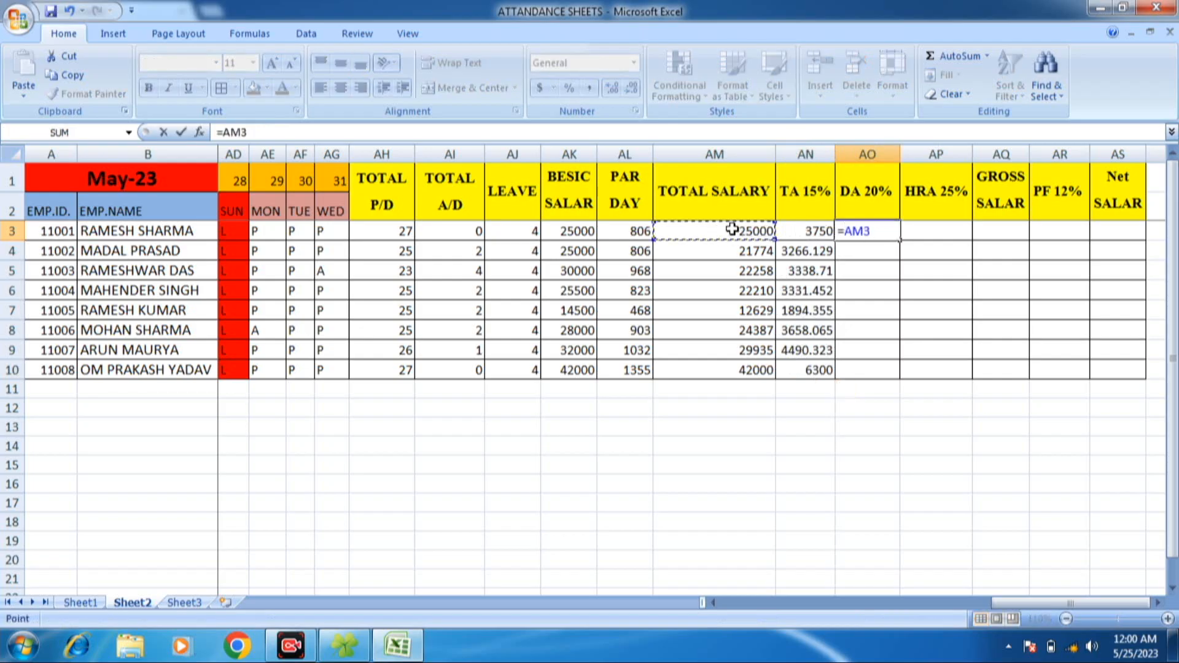
{"action": "type", "text": "*20/100"}
{"action": "key", "text": "Return"}
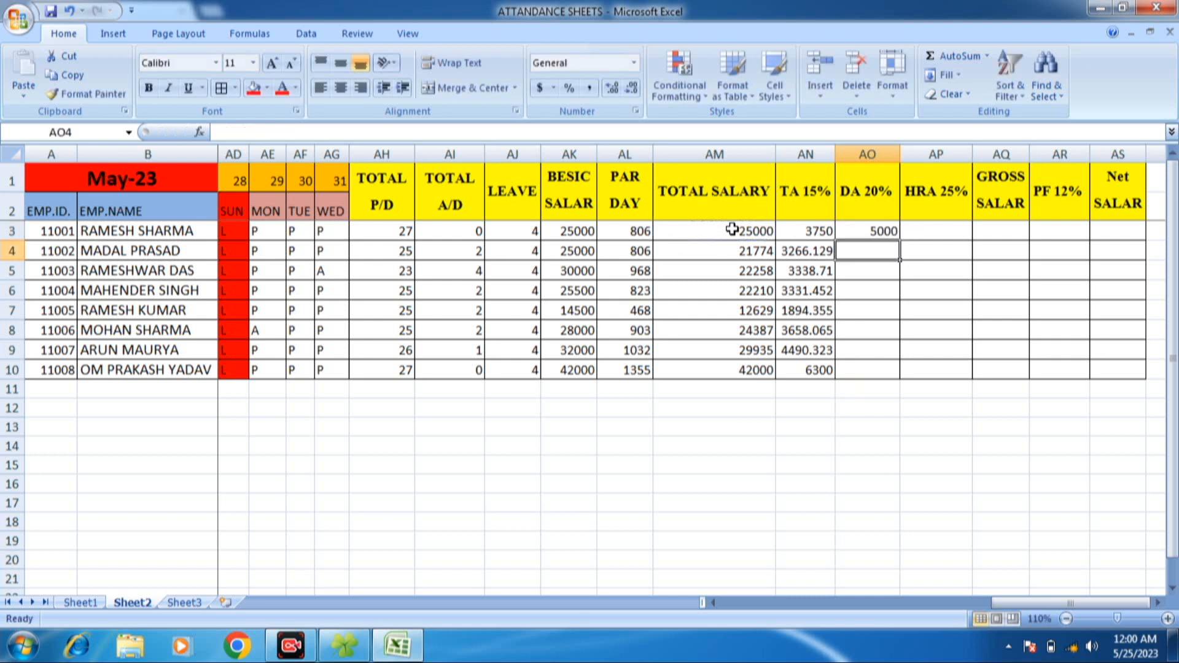
- Enter =AM3*25/100 in AP3 to calculate the first employee's HRA 25% allowance
{"action": "left_click", "coordinate": [940, 229]}
{"action": "type", "text": "="}
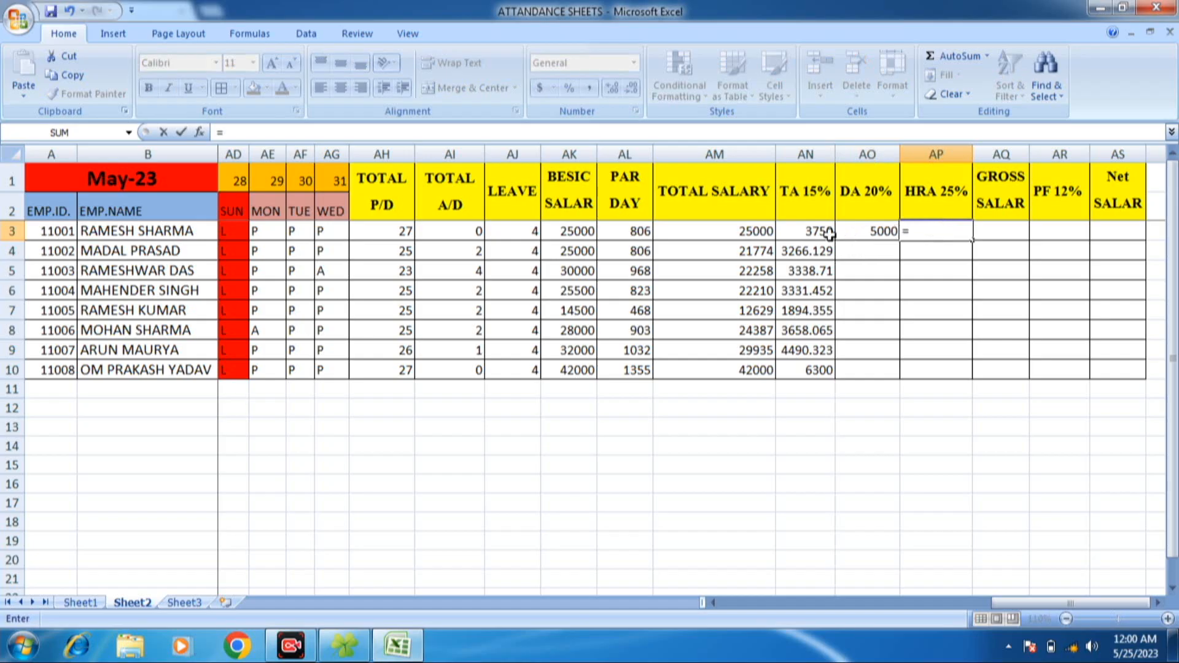
{"action": "left_click", "coordinate": [750, 230]}
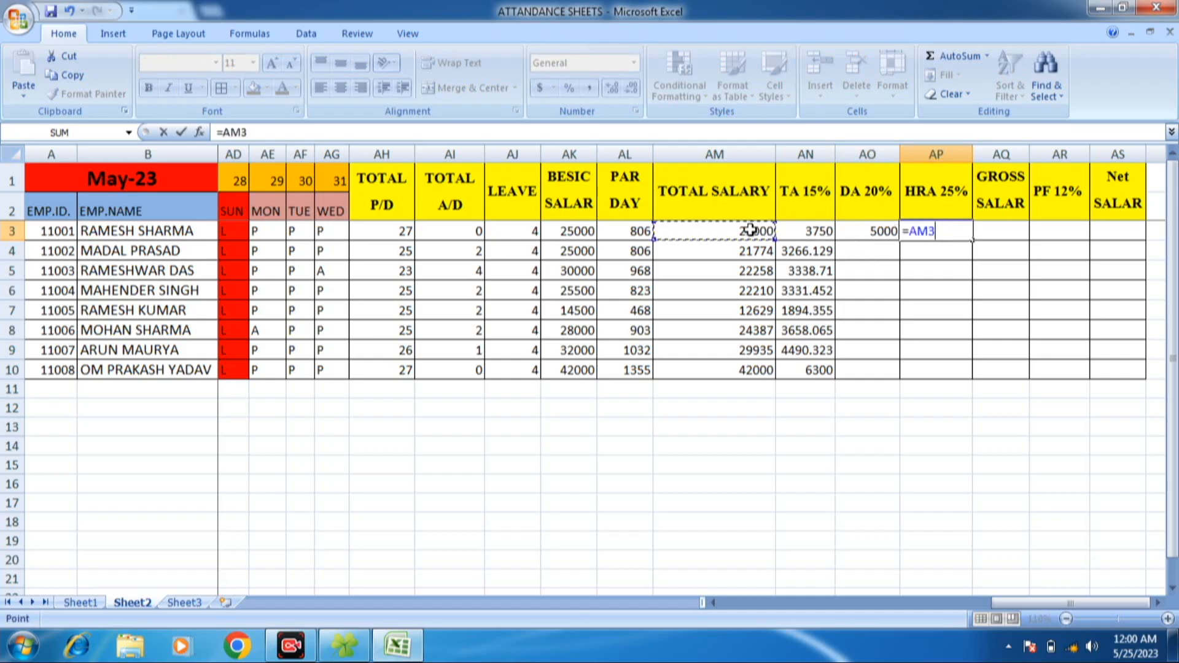
{"action": "type", "text": "*285"}
{"action": "key", "text": "BackSpace"}
{"action": "type", "text": "5/100"}
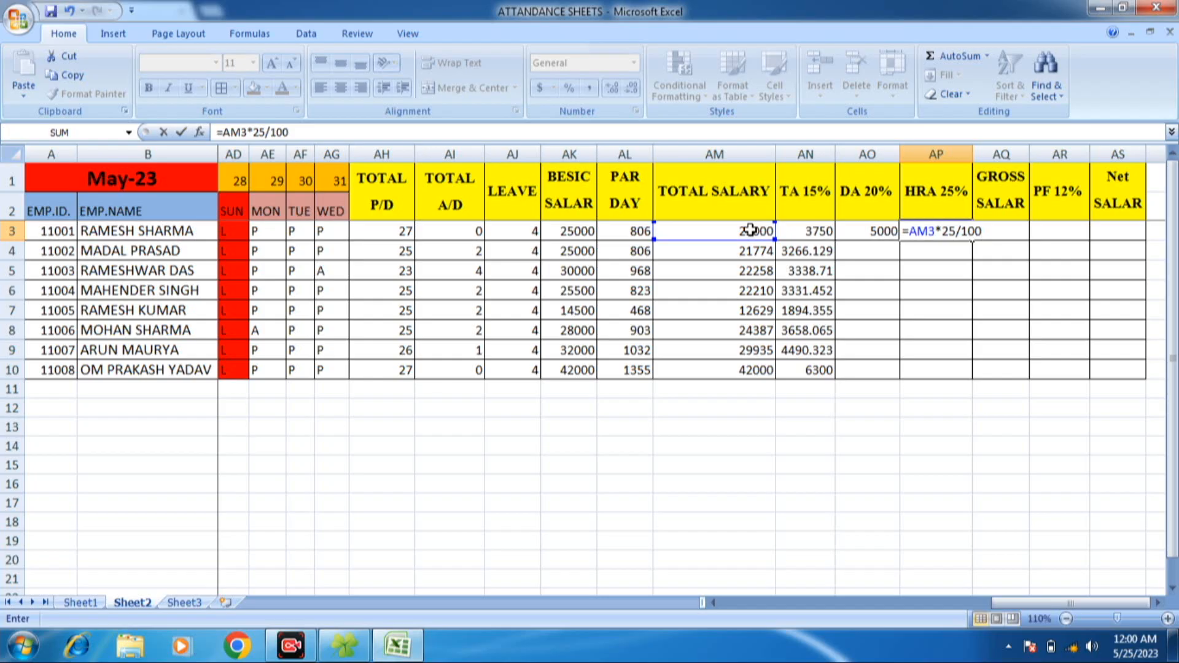
{"action": "key", "text": "Return"}
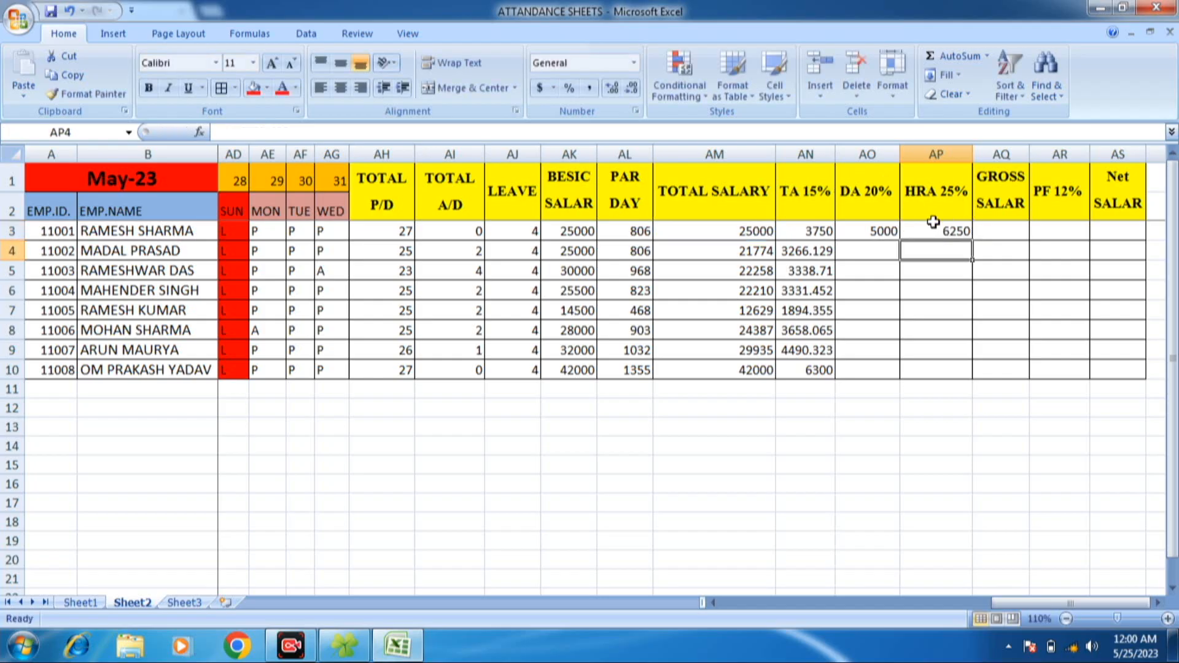
- Enter =SUM(AM3:AP3) in AQ3 to calculate the first employee's gross salary
{"action": "left_click", "coordinate": [986, 235]}
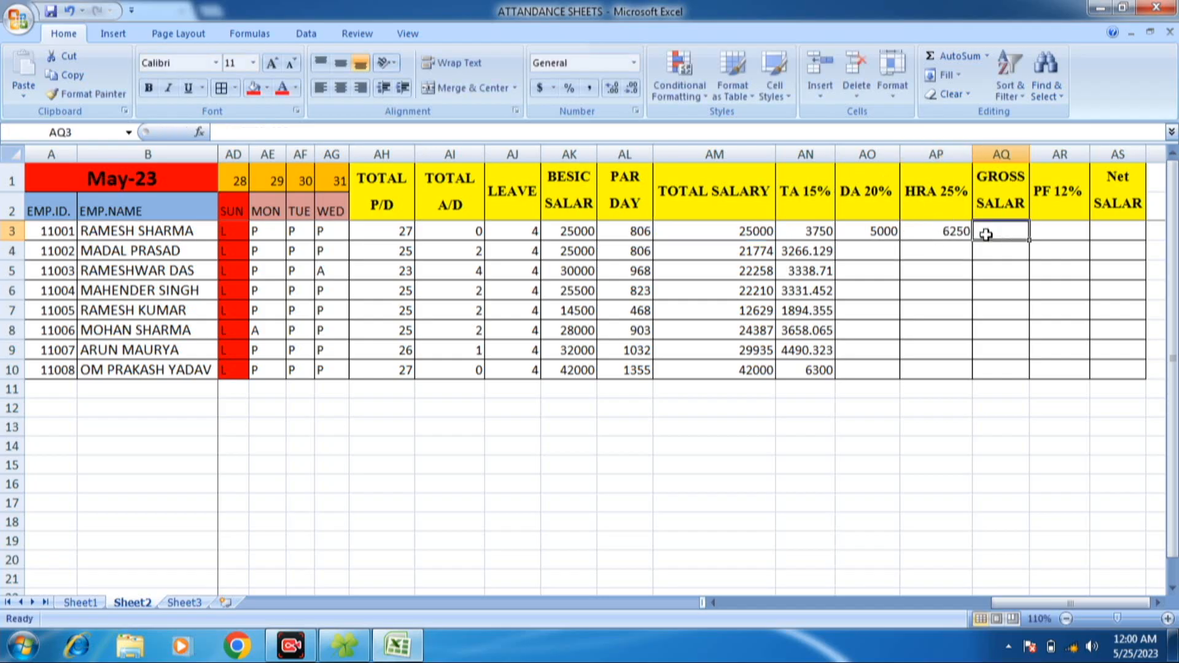
{"action": "left_click", "coordinate": [754, 231]}
{"action": "left_click", "coordinate": [798, 231]}
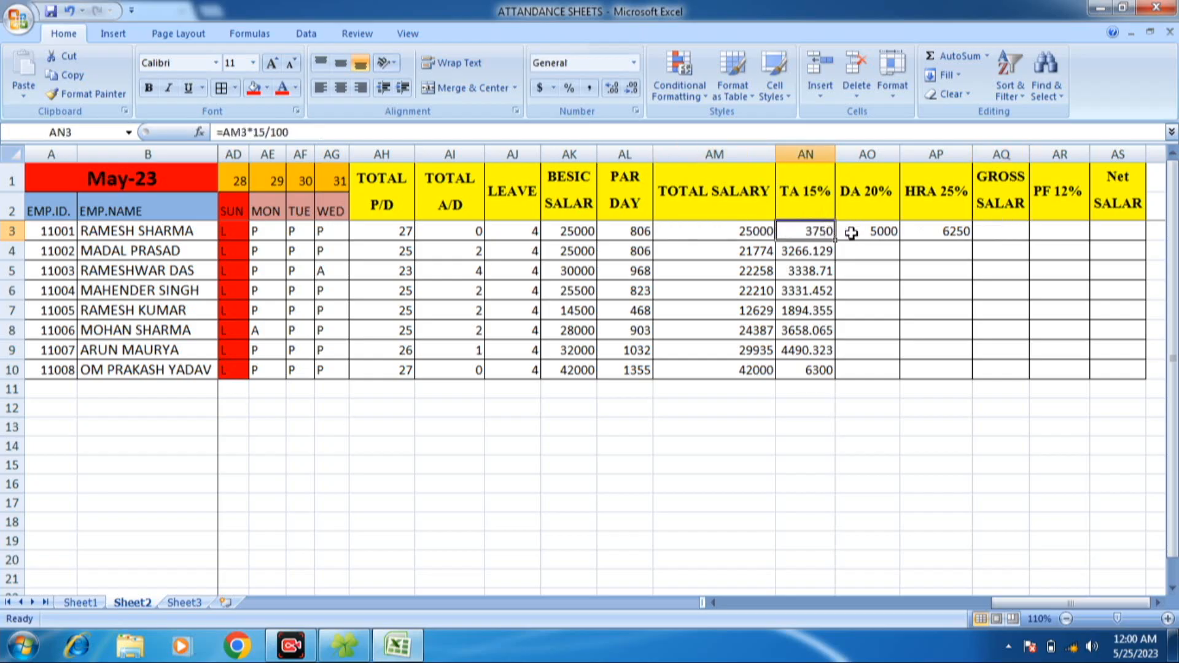
{"action": "left_click", "coordinate": [891, 231]}
{"action": "left_click", "coordinate": [936, 232]}
{"action": "left_click", "coordinate": [986, 233]}
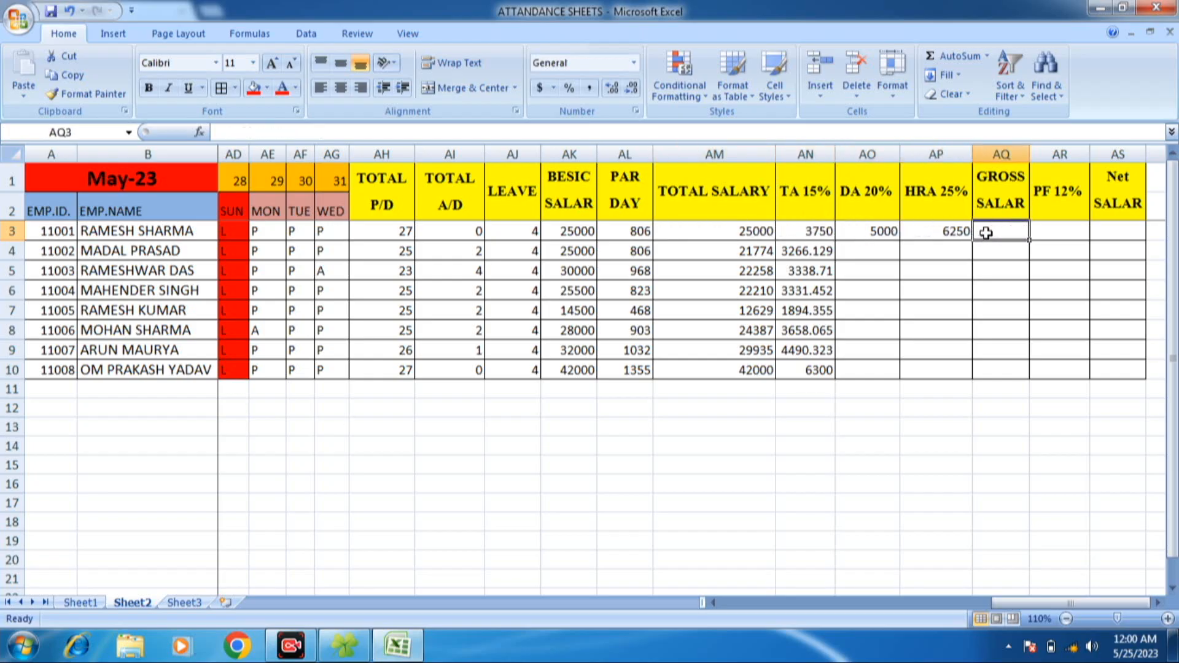
{"action": "type", "text": "="}
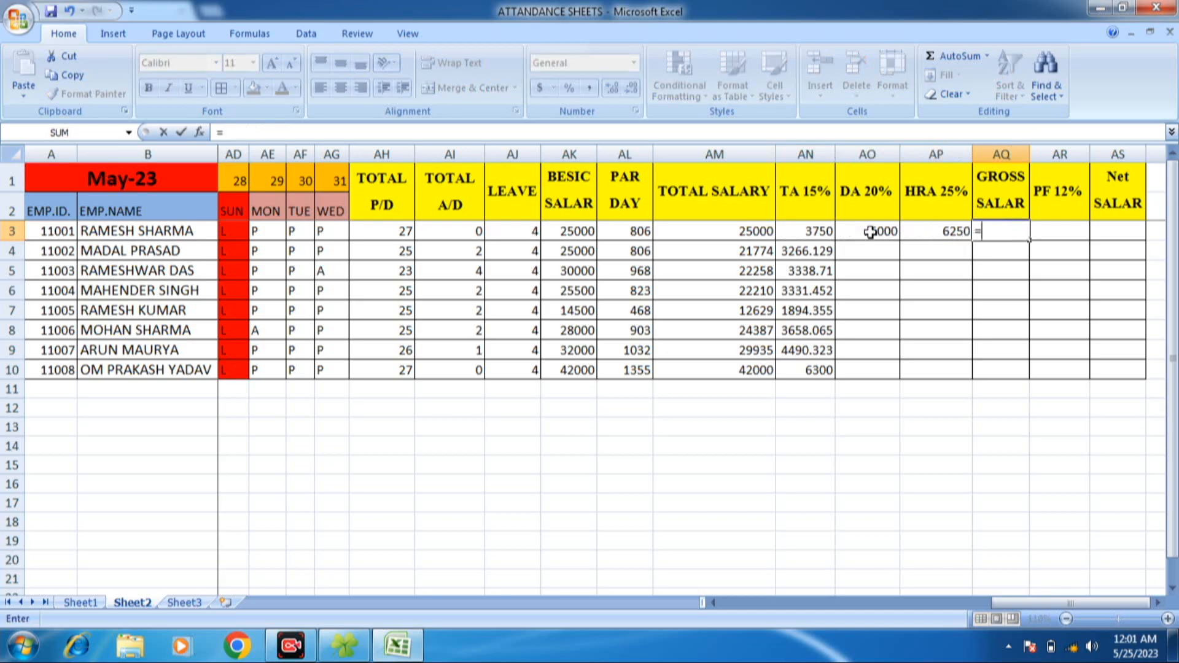
{"action": "type", "text": "SUN"}
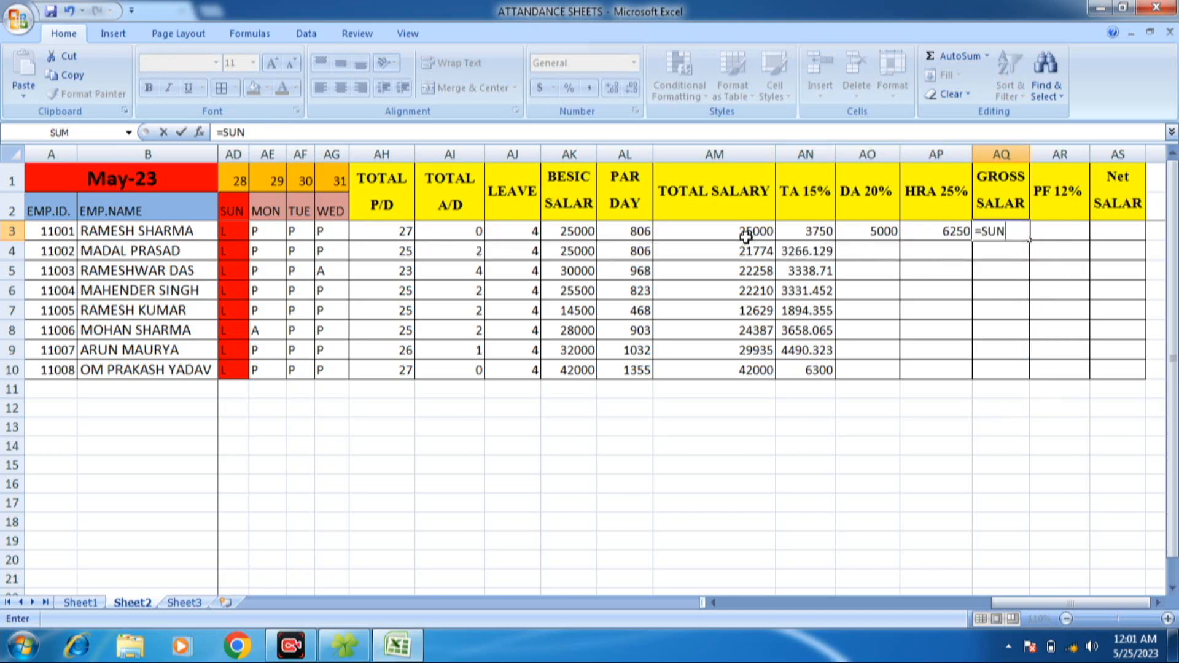
{"action": "key", "text": "BackSpace"}
{"action": "type", "text": "M"}
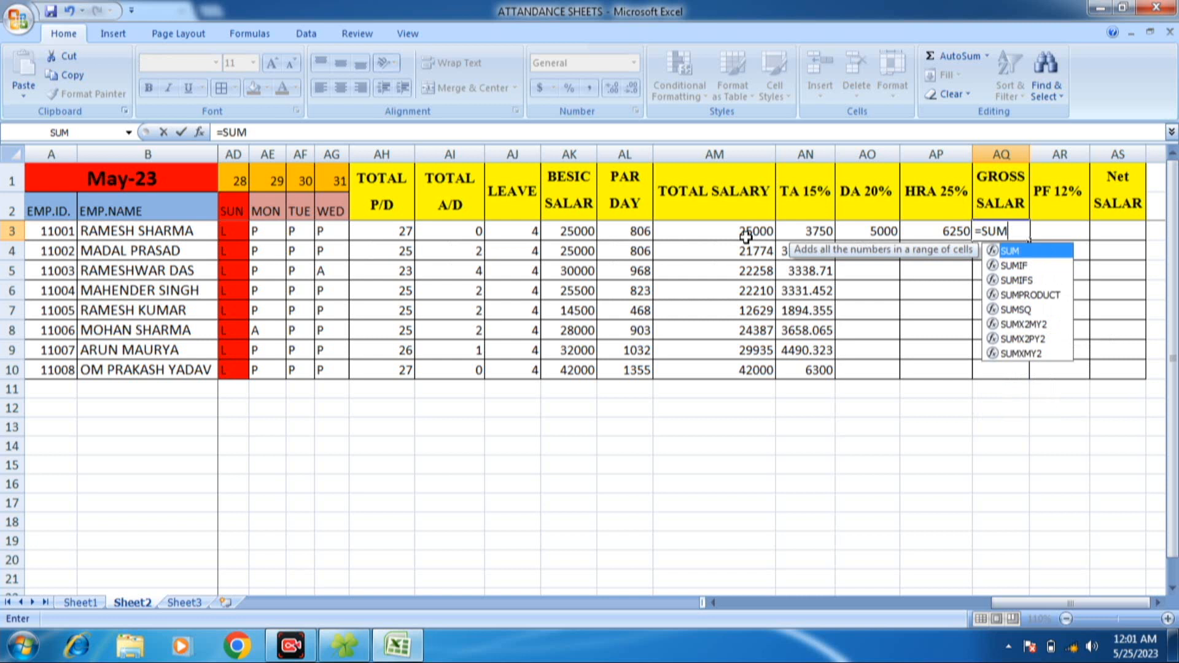
{"action": "type", "text": "("}
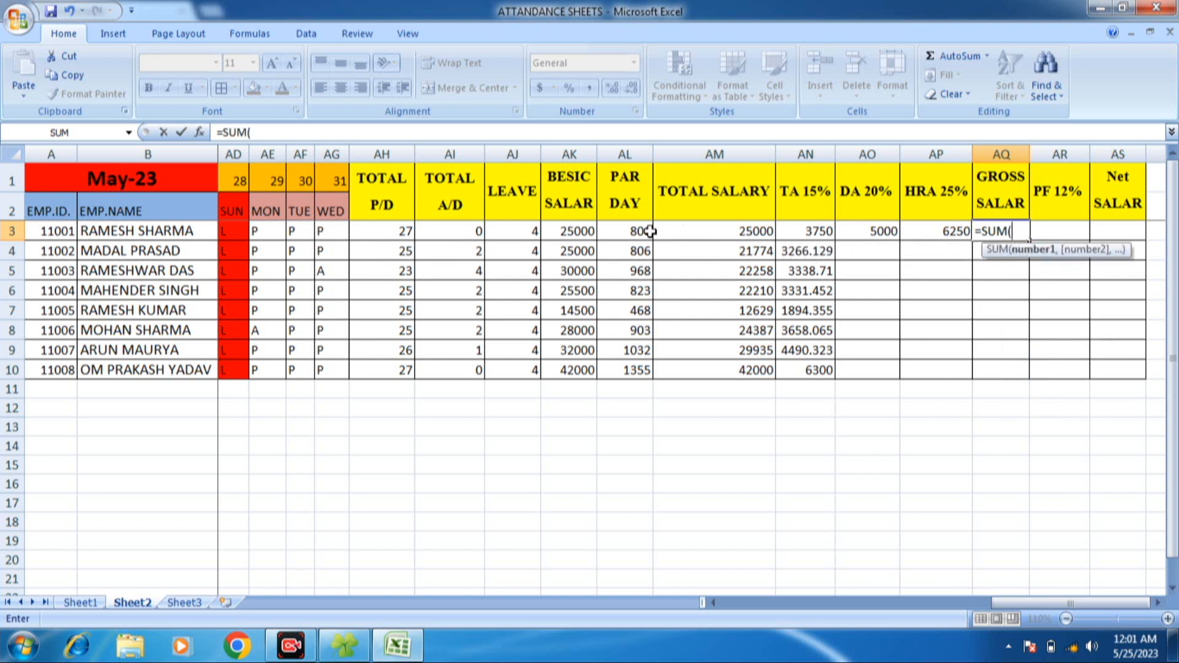
{"action": "left_click_drag", "start_coordinate": [686, 227], "coordinate": [931, 232]}
{"action": "type", "text": ")"}
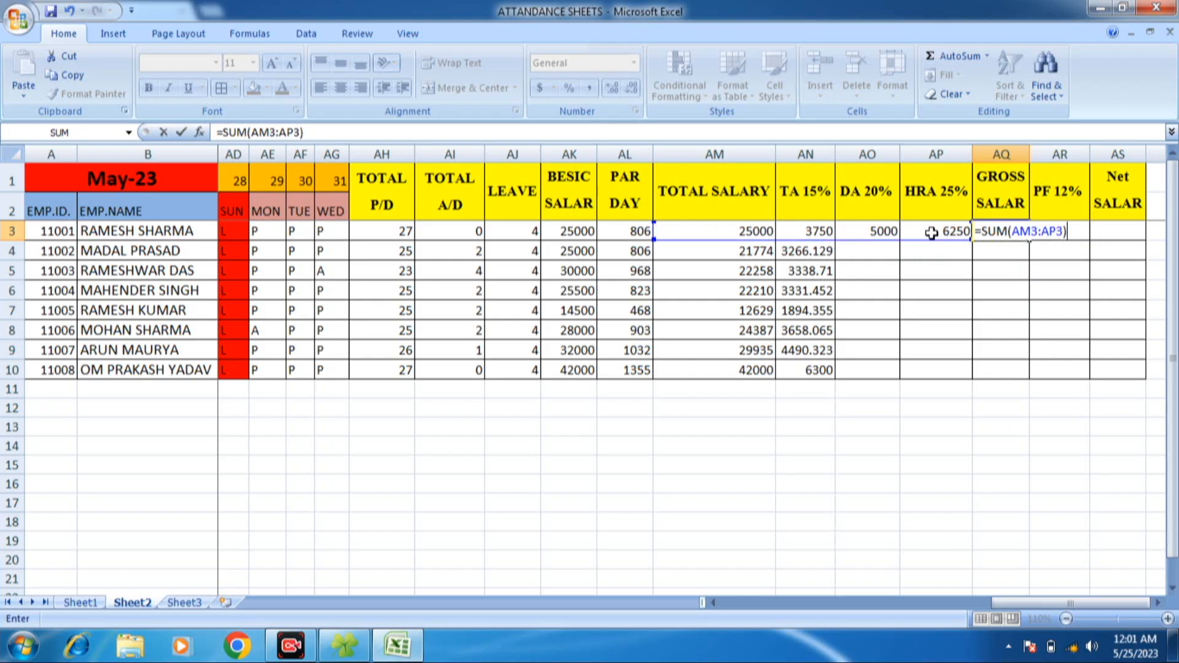
{"action": "key", "text": "Return"}
{"action": "left_click", "coordinate": [1012, 228]}
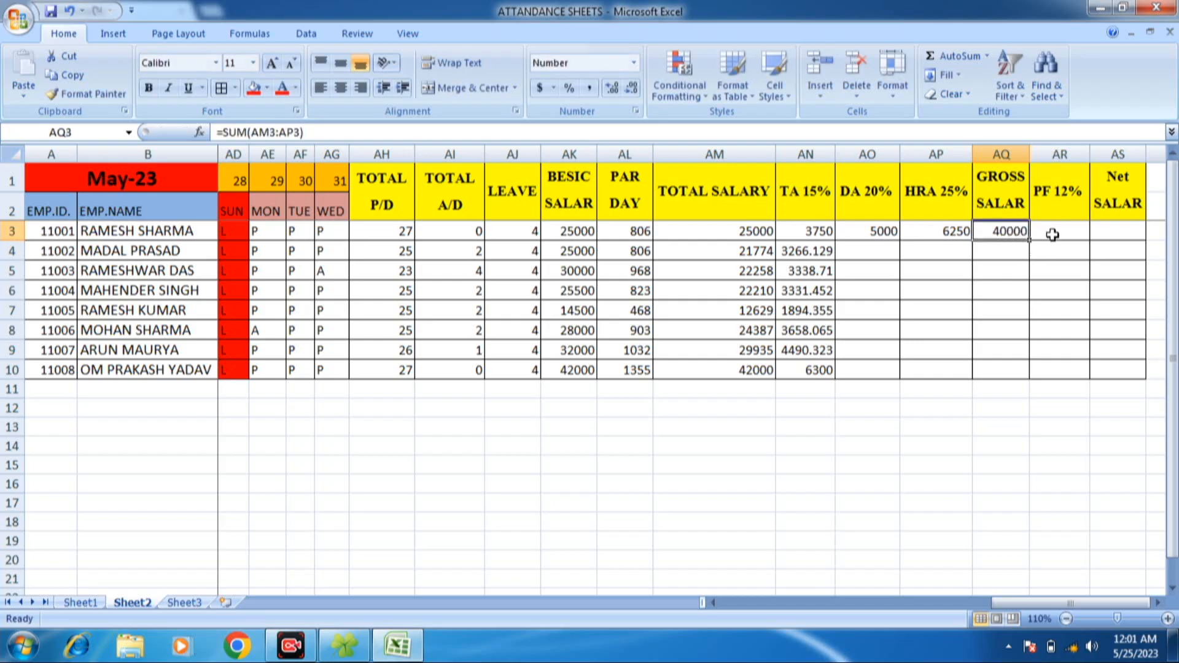
- Enter =AM3*12/100 in AR3 to calculate the first employee's PF 12% deduction
{"action": "left_click", "coordinate": [1055, 232]}
{"action": "type", "text": "="}
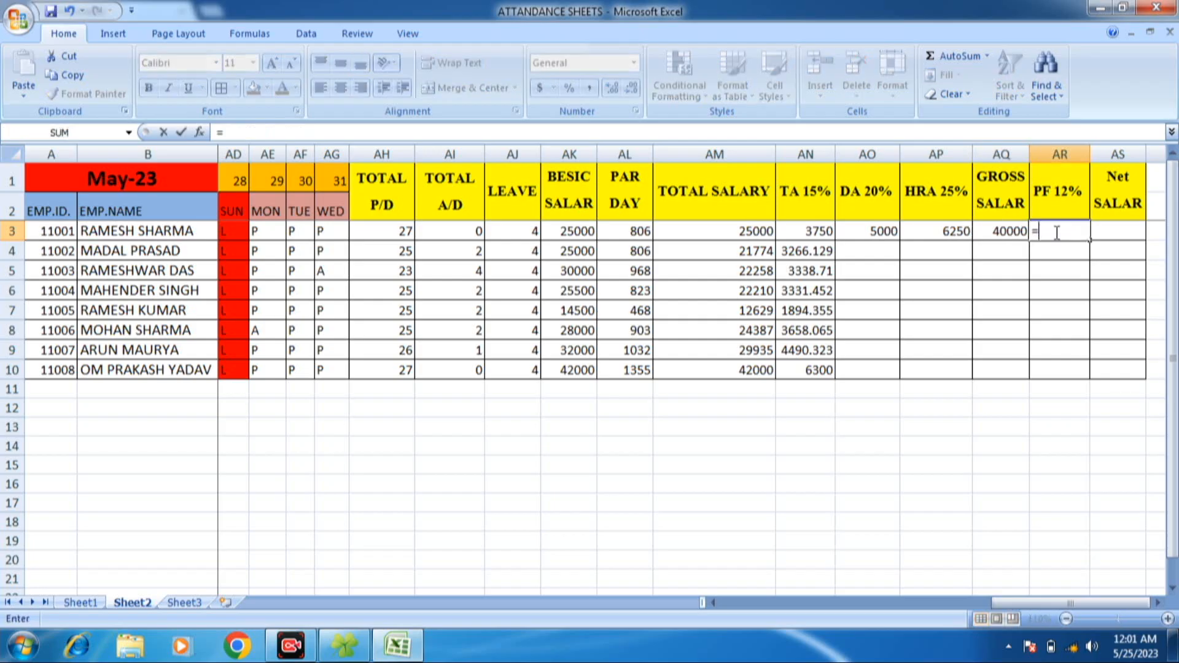
{"action": "left_click", "coordinate": [734, 233]}
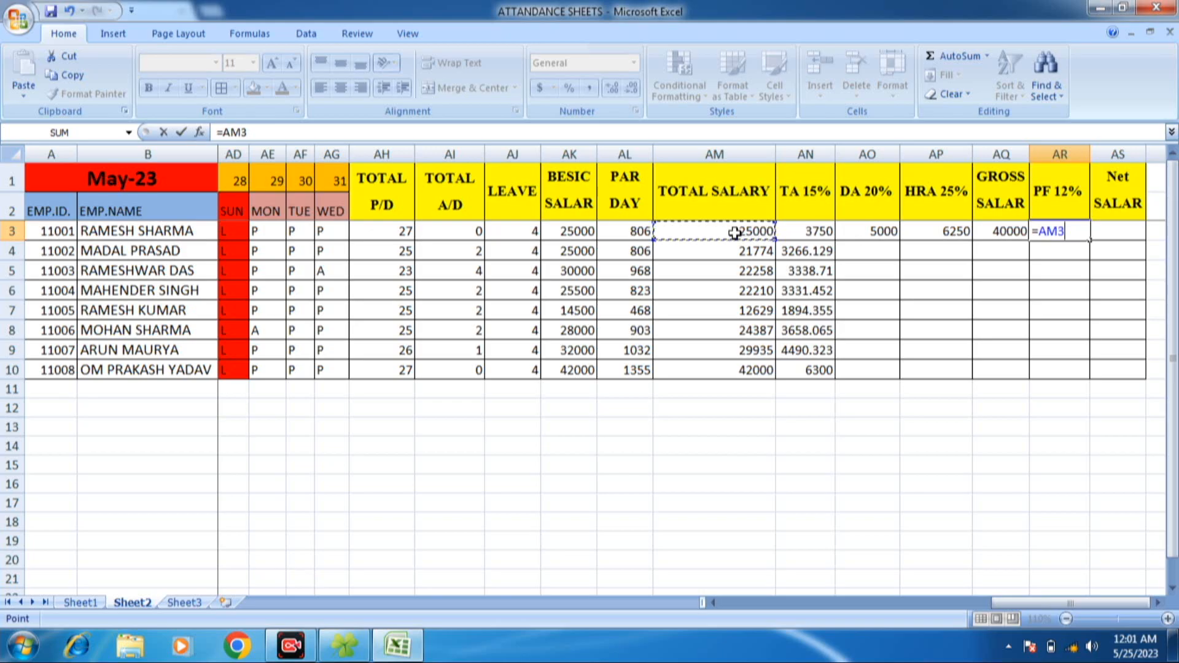
{"action": "type", "text": "*12/100"}
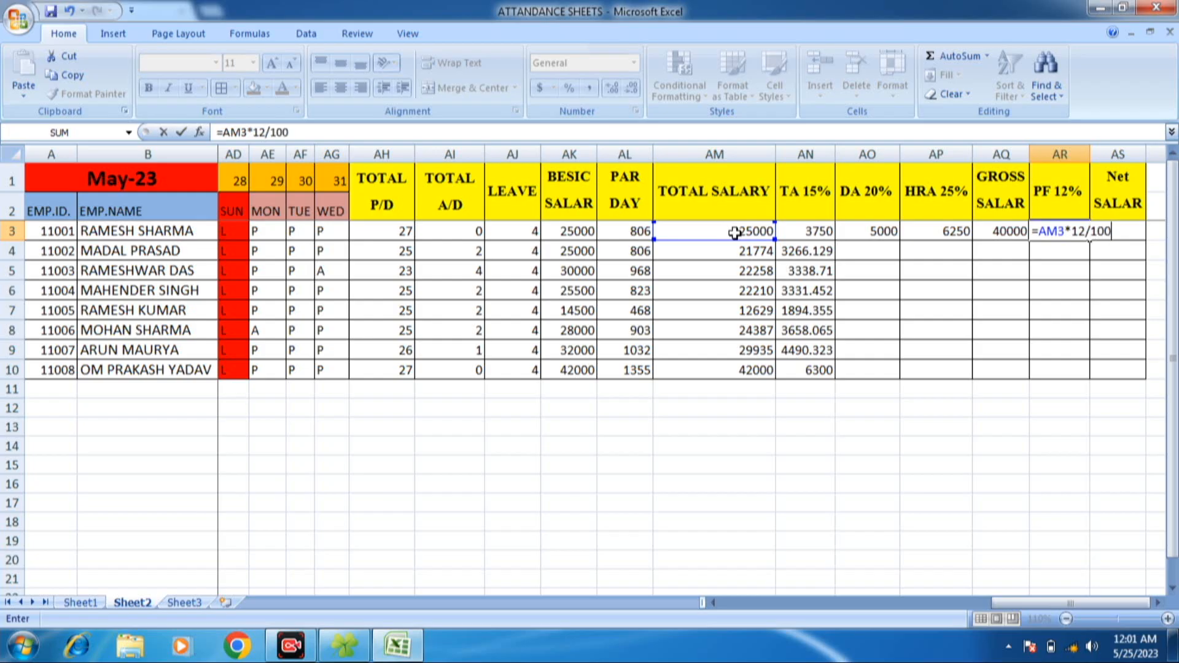
{"action": "key", "text": "Return"}
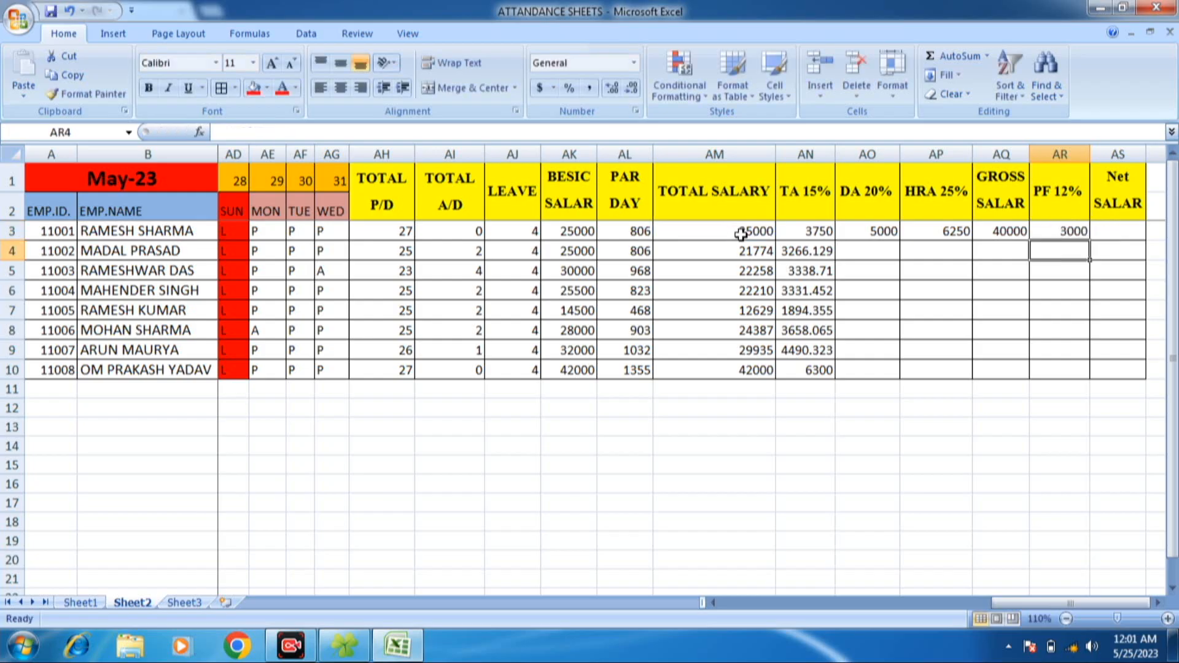
- Enter =AQ3-AR3 in AS3 to calculate the first employee's net salary
{"action": "left_click", "coordinate": [1104, 235]}
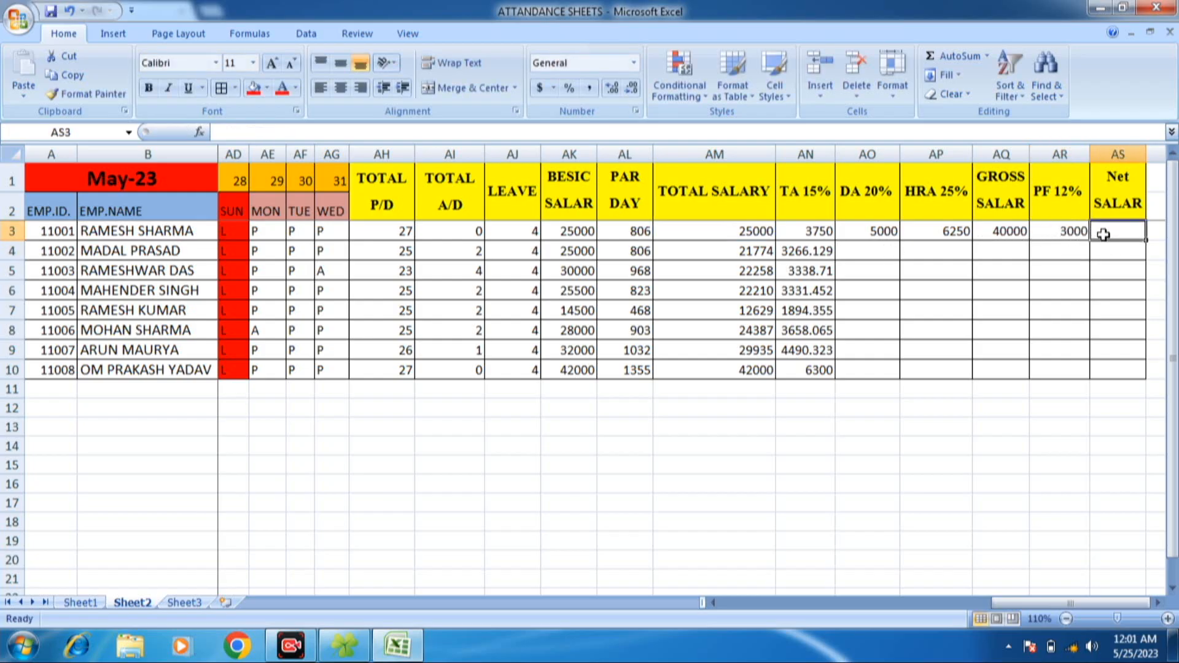
{"action": "type", "text": "="}
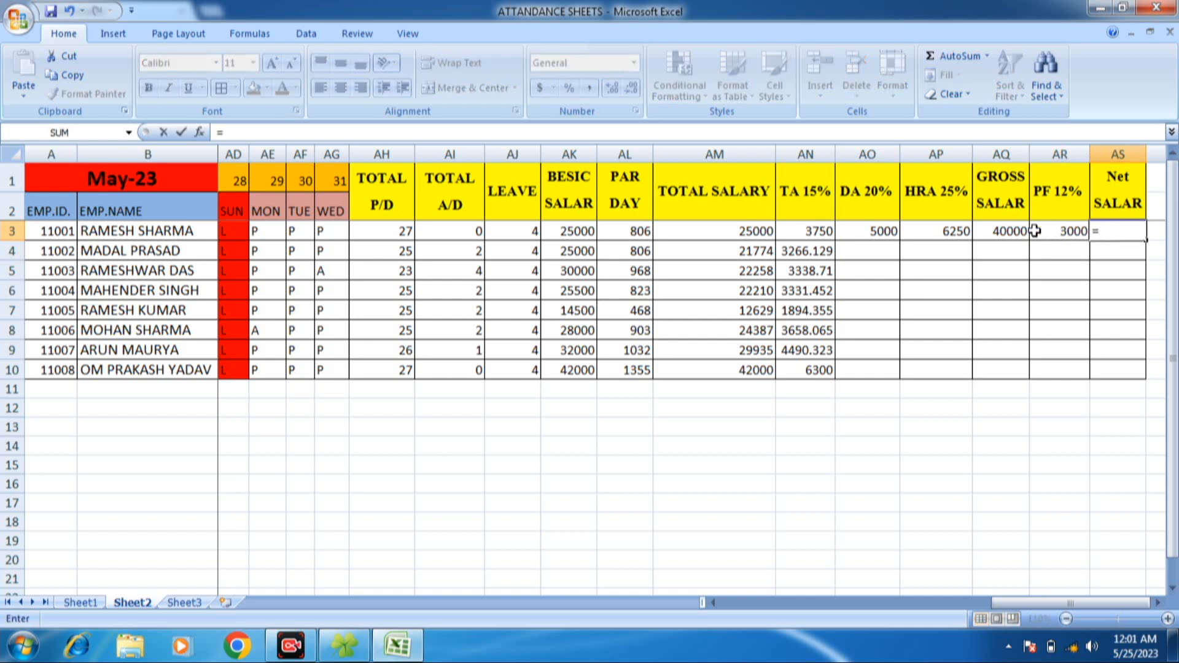
{"action": "left_click", "coordinate": [993, 235]}
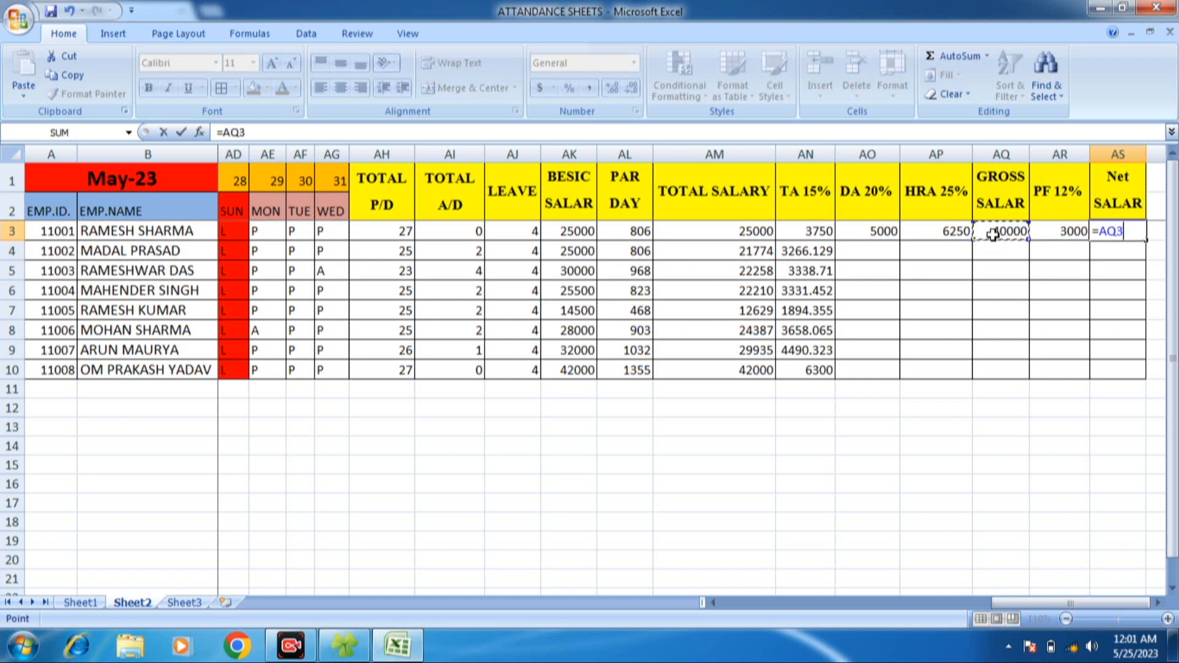
{"action": "type", "text": "-"}
{"action": "left_click", "coordinate": [1037, 233]}
{"action": "key", "text": "Return"}
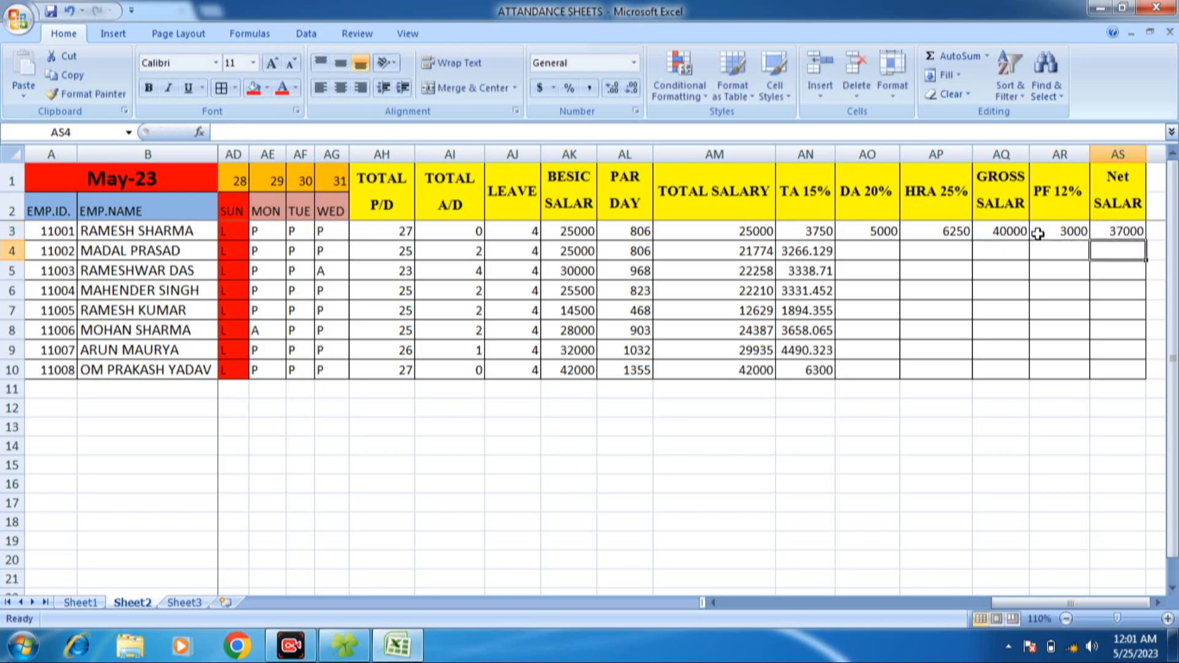
{"action": "left_click", "coordinate": [1131, 234]}
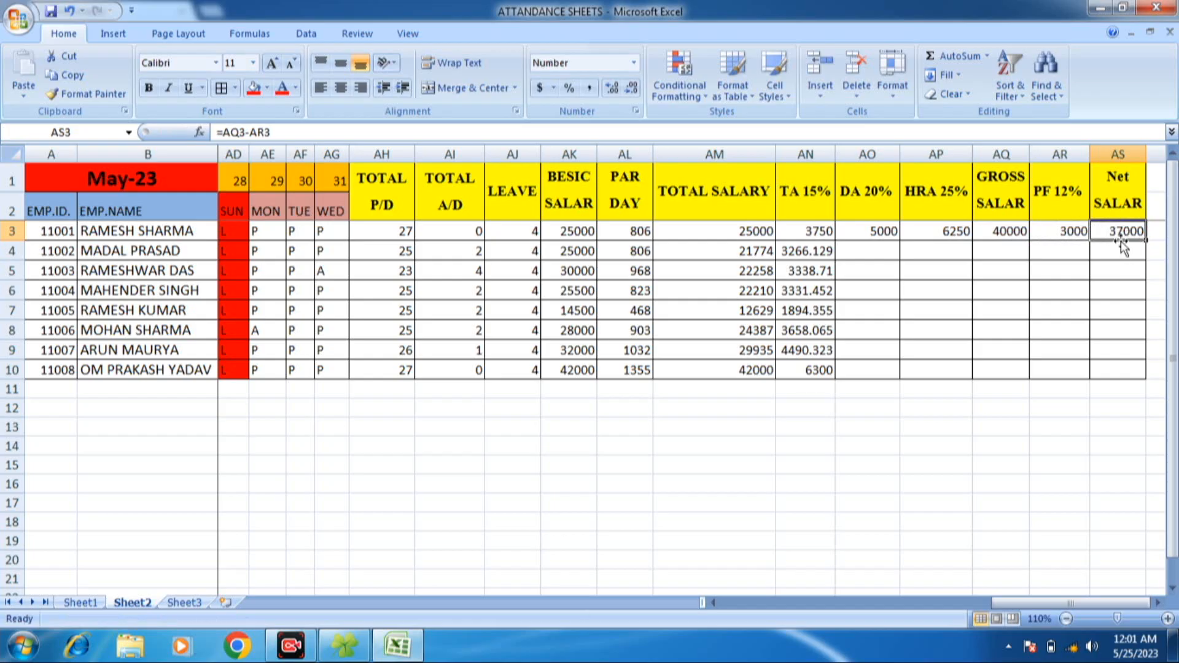
- Fill the DA 20% formula from AO3 down to AO10 and show the amounts without decimals
{"action": "left_click", "coordinate": [878, 231]}
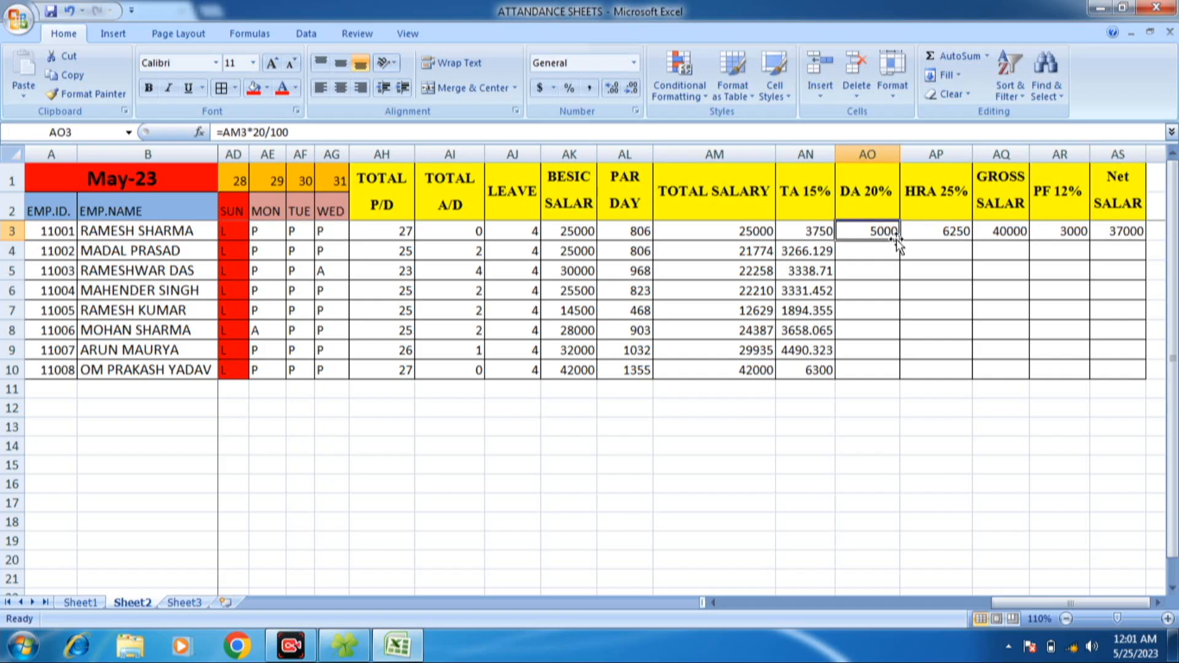
{"action": "double_click", "coordinate": [899, 241]}
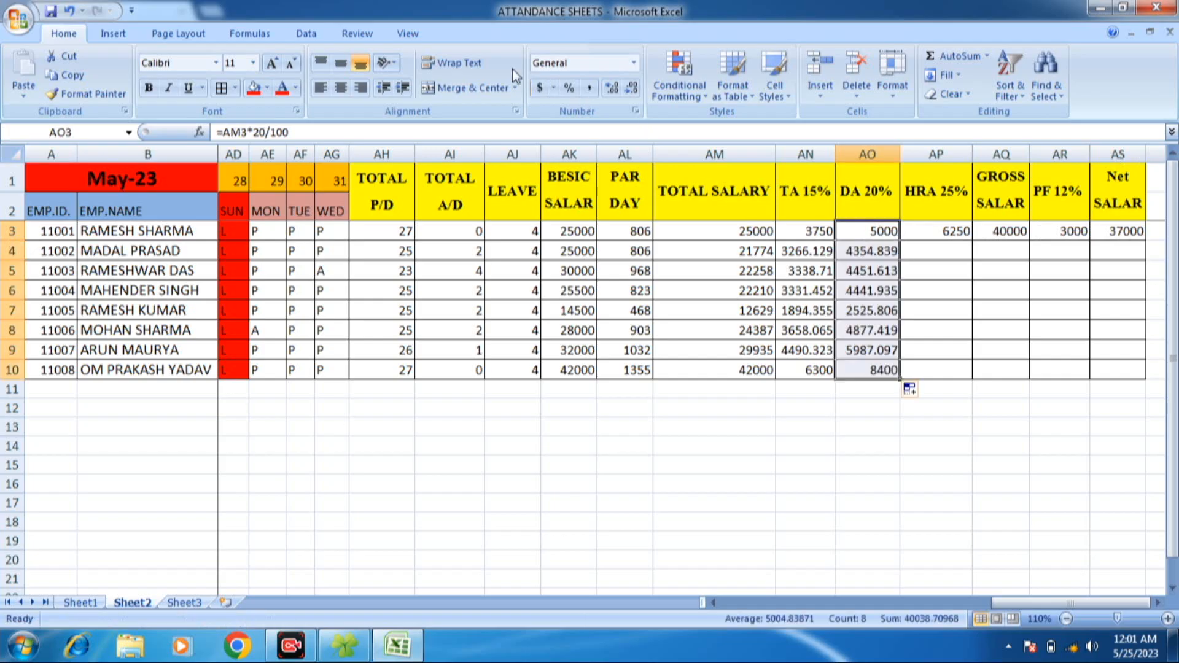
{"action": "left_click", "coordinate": [614, 89]}
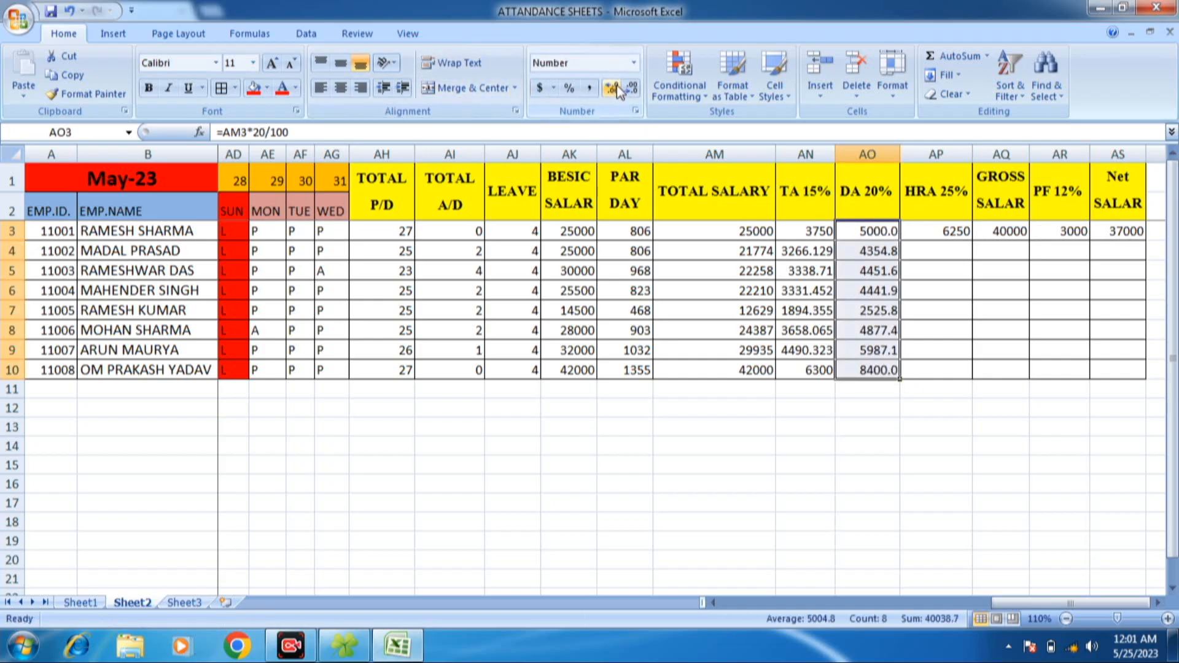
{"action": "left_click", "coordinate": [629, 89]}
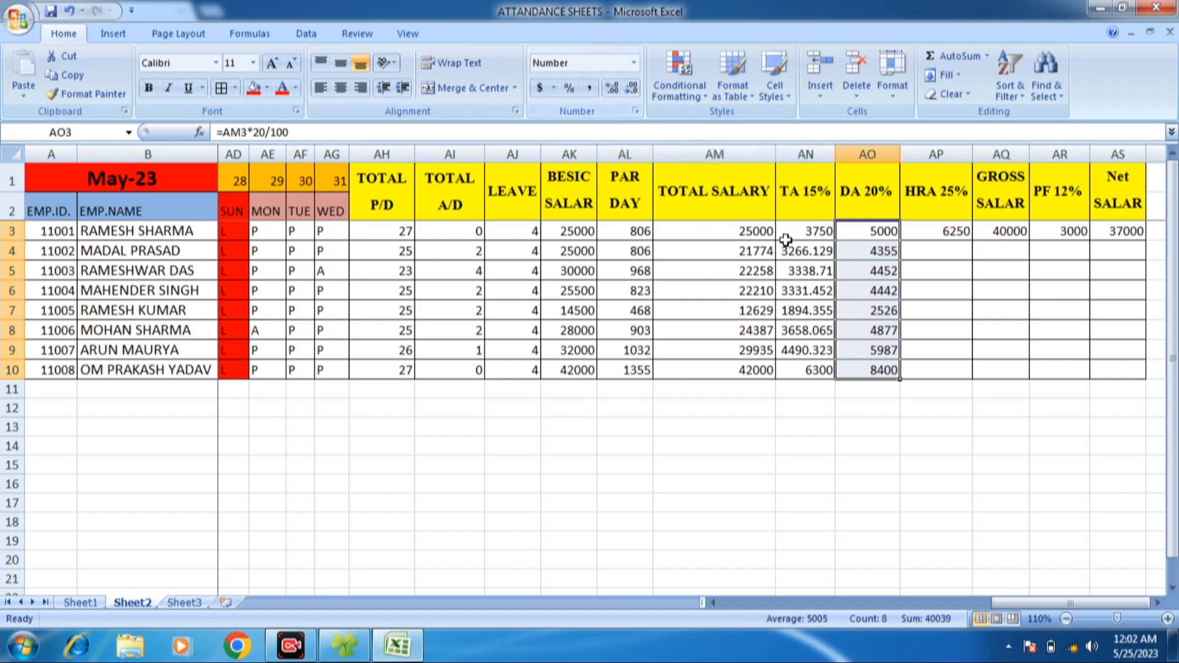
- Fill the HRA, gross, PF and net salary formulas down to row 10 and show the amounts, including TA 15%, without decimals
{"action": "left_click", "coordinate": [805, 230]}
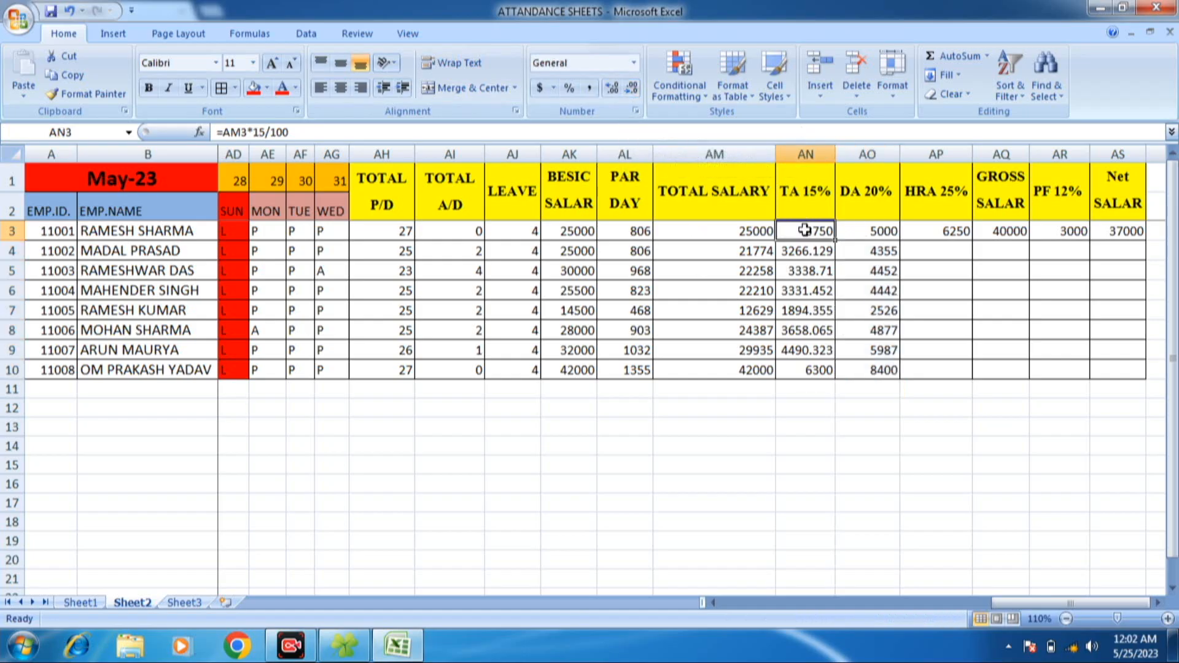
{"action": "left_click", "coordinate": [968, 233]}
{"action": "left_click_drag", "start_coordinate": [971, 240], "coordinate": [972, 244]}
{"action": "left_click", "coordinate": [972, 245]}
{"action": "left_click", "coordinate": [963, 234]}
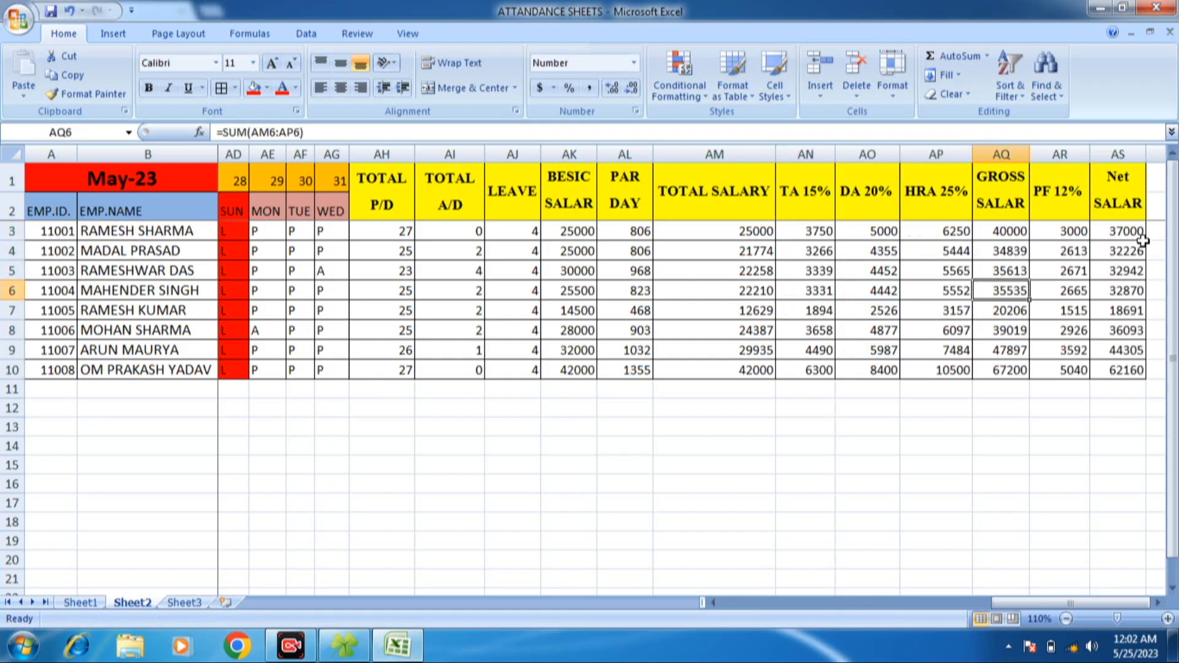
- Make the net salary amounts in AS3:AS10 bold
{"action": "left_click_drag", "start_coordinate": [1127, 233], "coordinate": [1136, 369]}
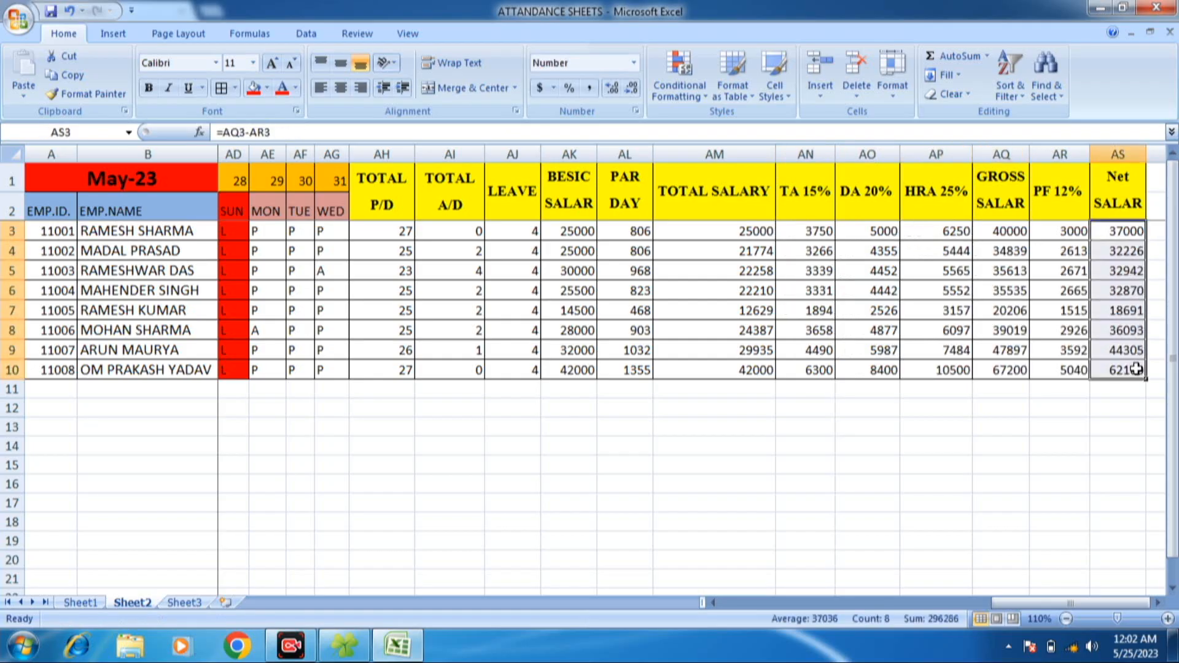
{"action": "key", "text": "ctrl+b"}
{"action": "left_click", "coordinate": [1062, 325]}
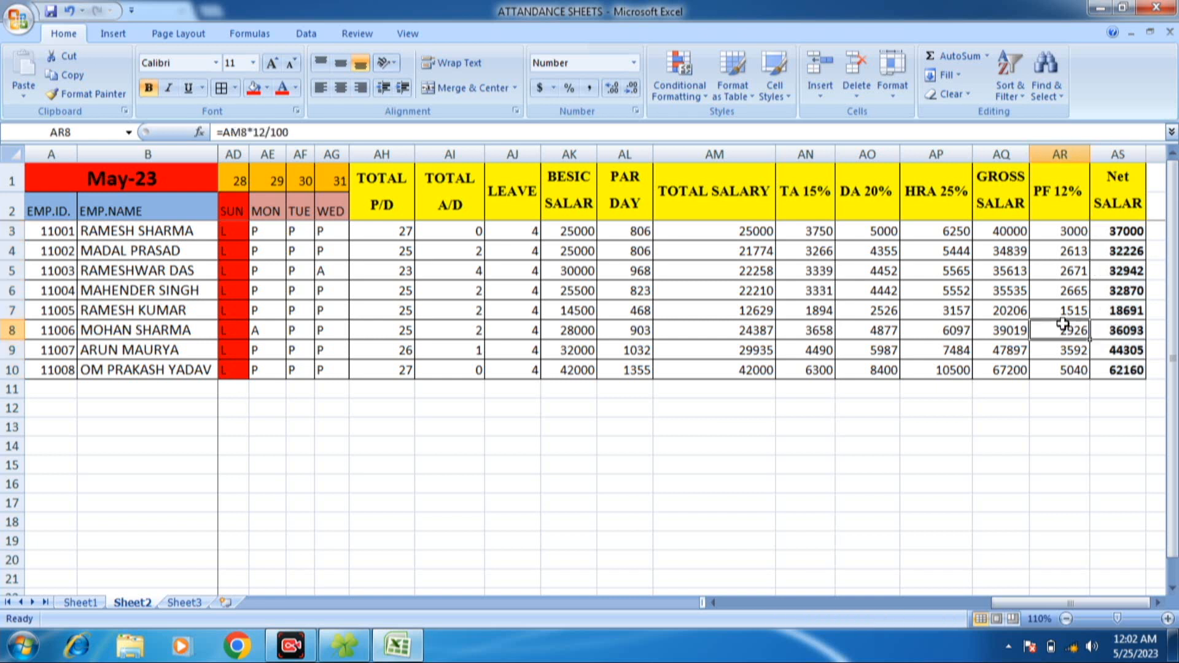
{"action": "left_click", "coordinate": [399, 203]}
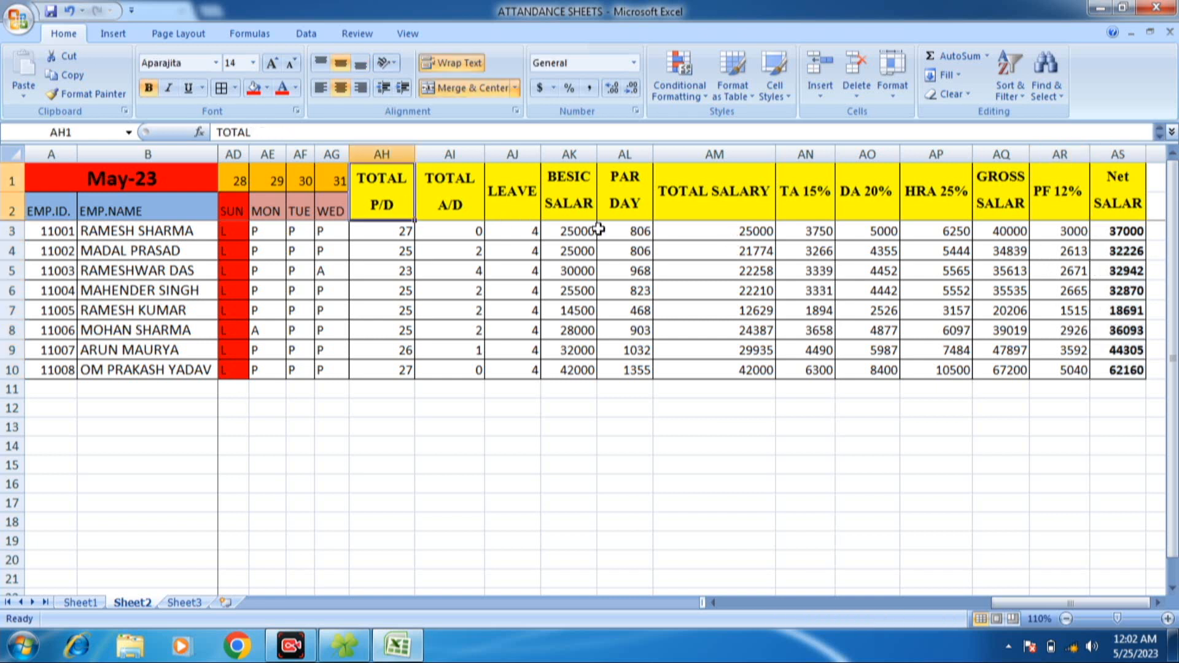
{"action": "left_click", "coordinate": [928, 268]}
{"action": "left_click", "coordinate": [582, 237]}
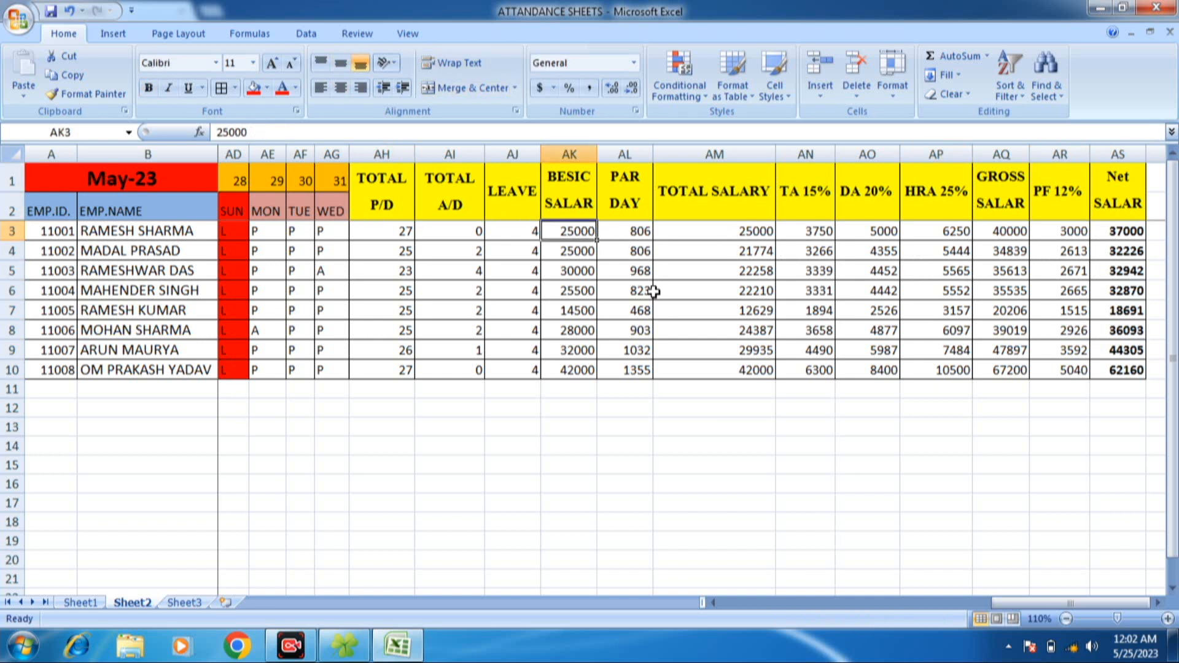
{"action": "left_click", "coordinate": [334, 252]}
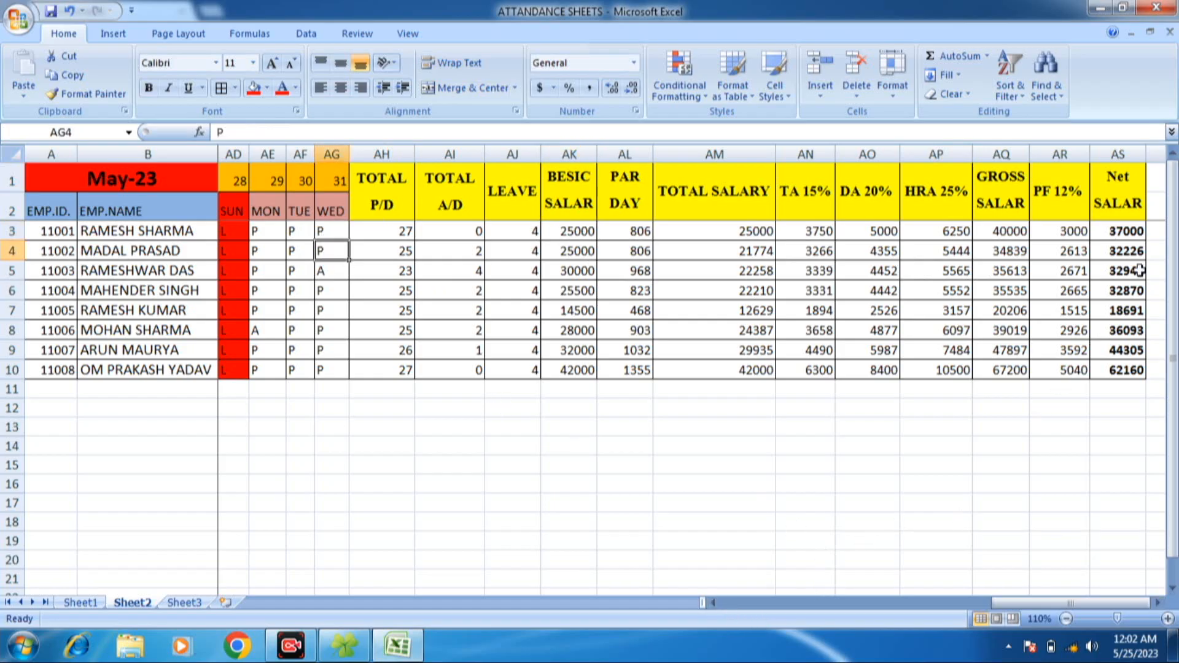
{"action": "left_click", "coordinate": [1139, 270]}
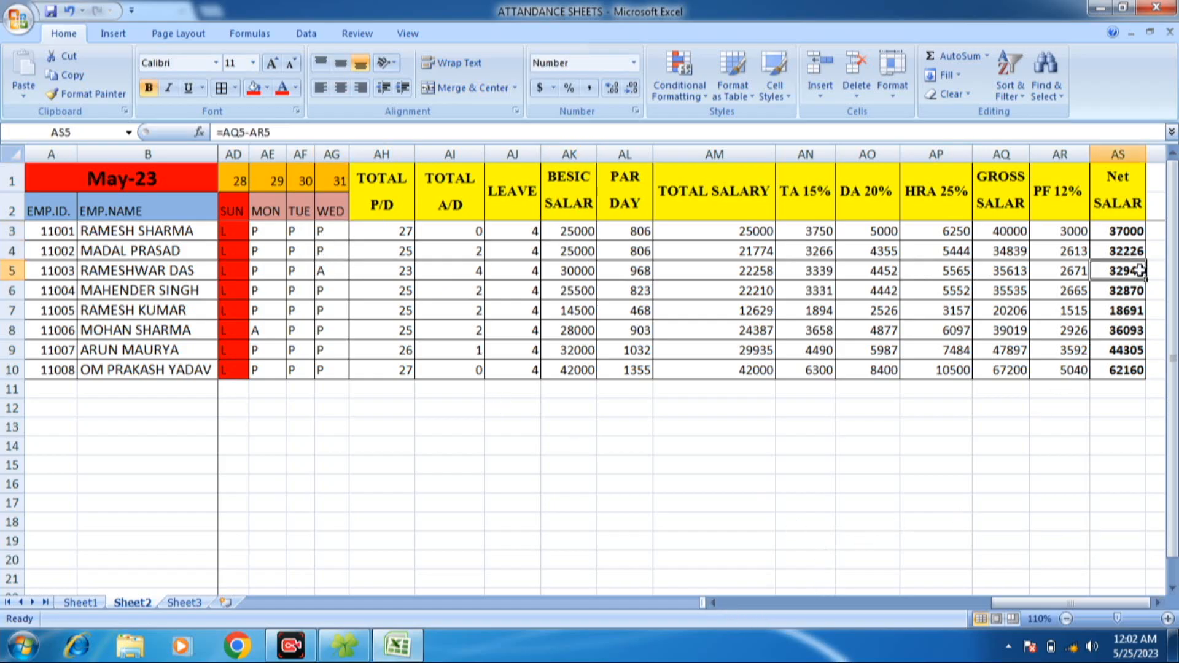
{"action": "left_click", "coordinate": [1119, 229]}
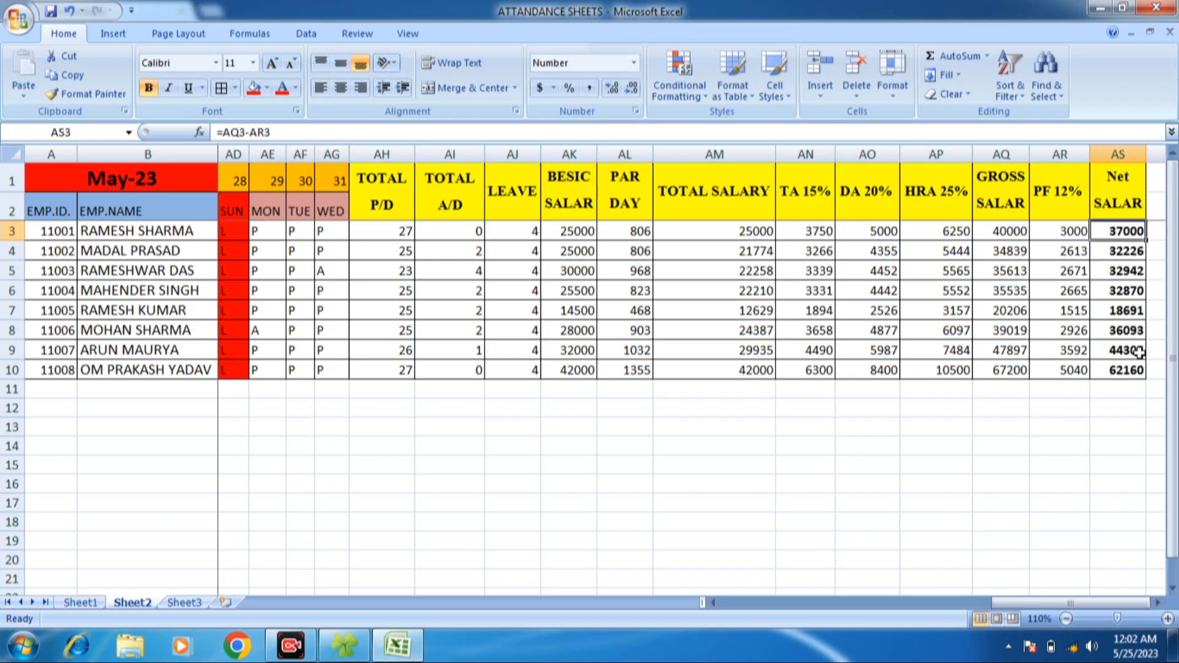
- Mark employee 11004 absent with A on May 29, 30 and 31 in AE6:AG6
{"action": "left_click", "coordinate": [1112, 255]}
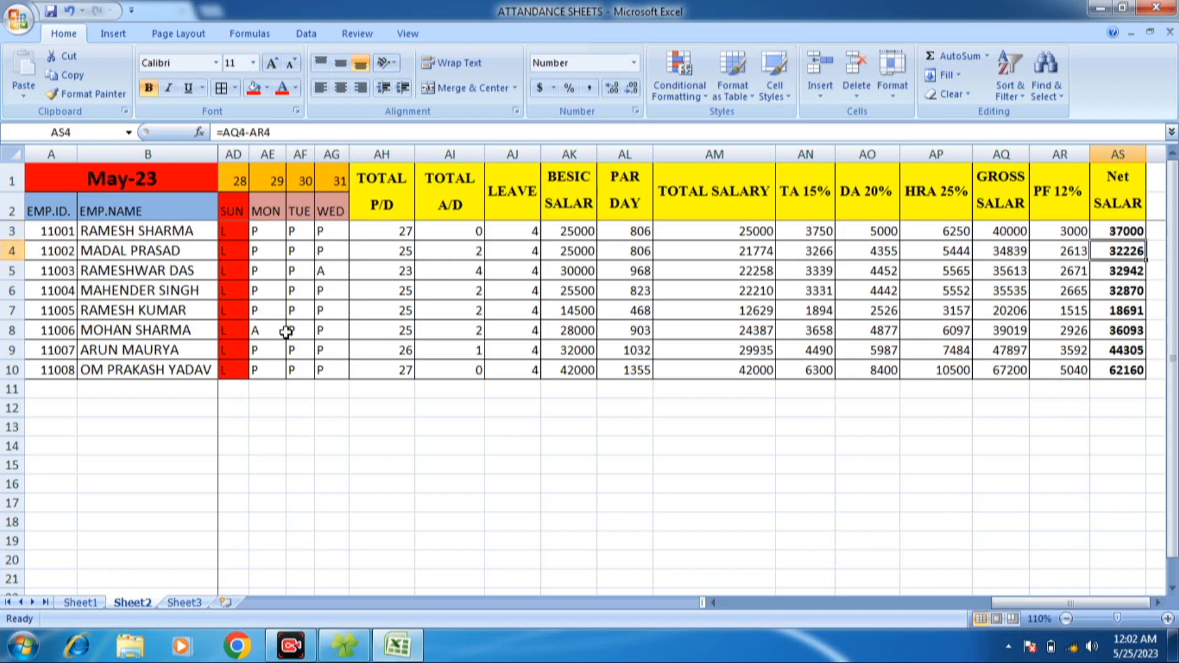
{"action": "left_click", "coordinate": [268, 290]}
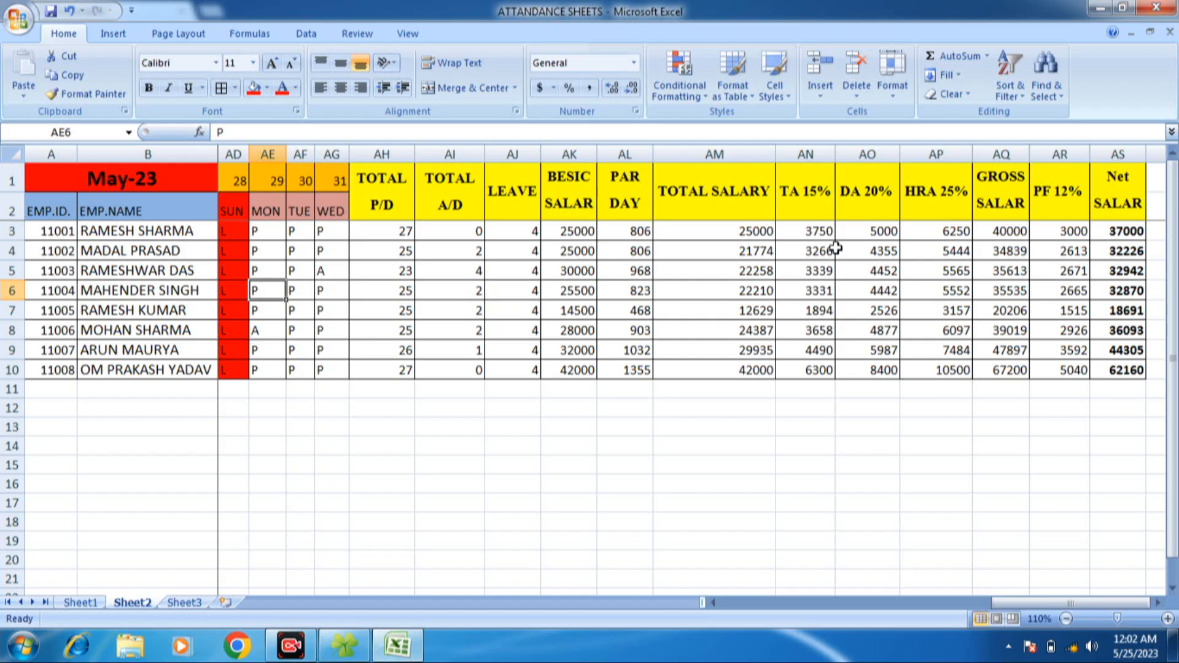
{"action": "left_click", "coordinate": [1127, 291]}
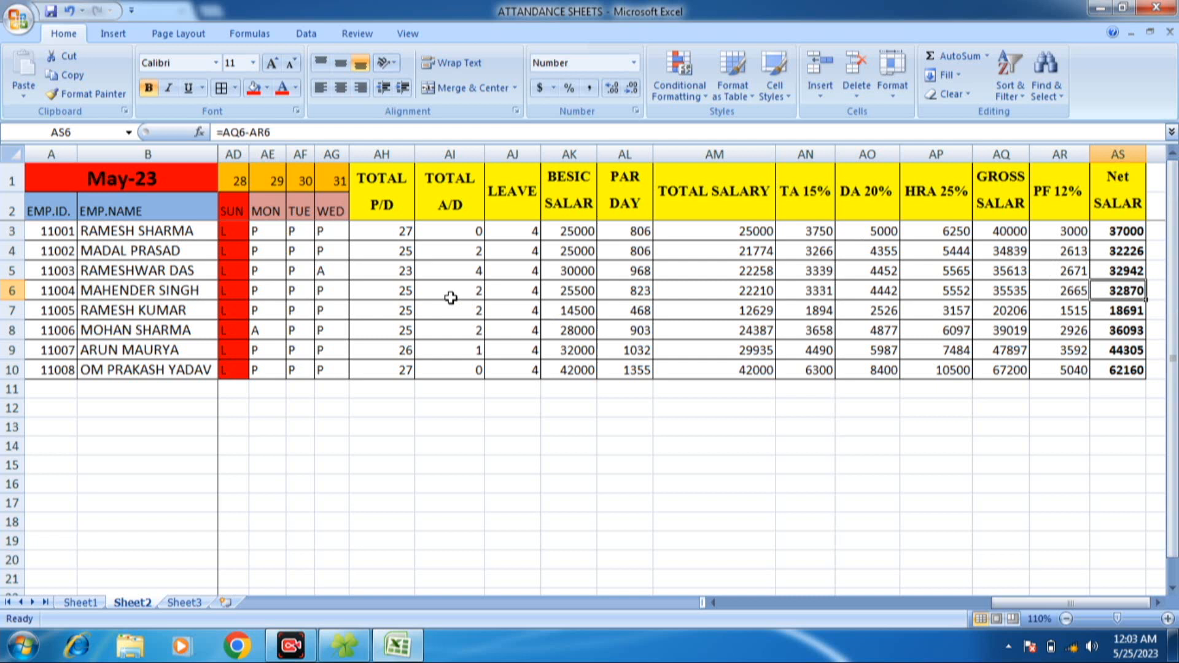
{"action": "left_click", "coordinate": [257, 293]}
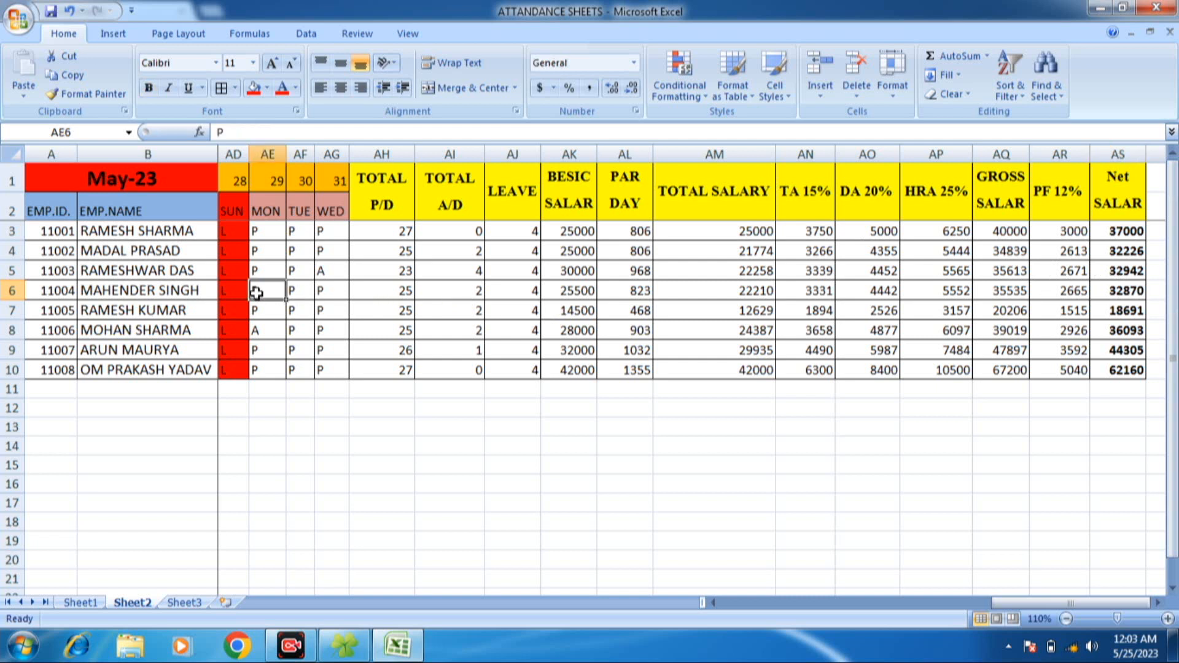
{"action": "type", "text": "A"}
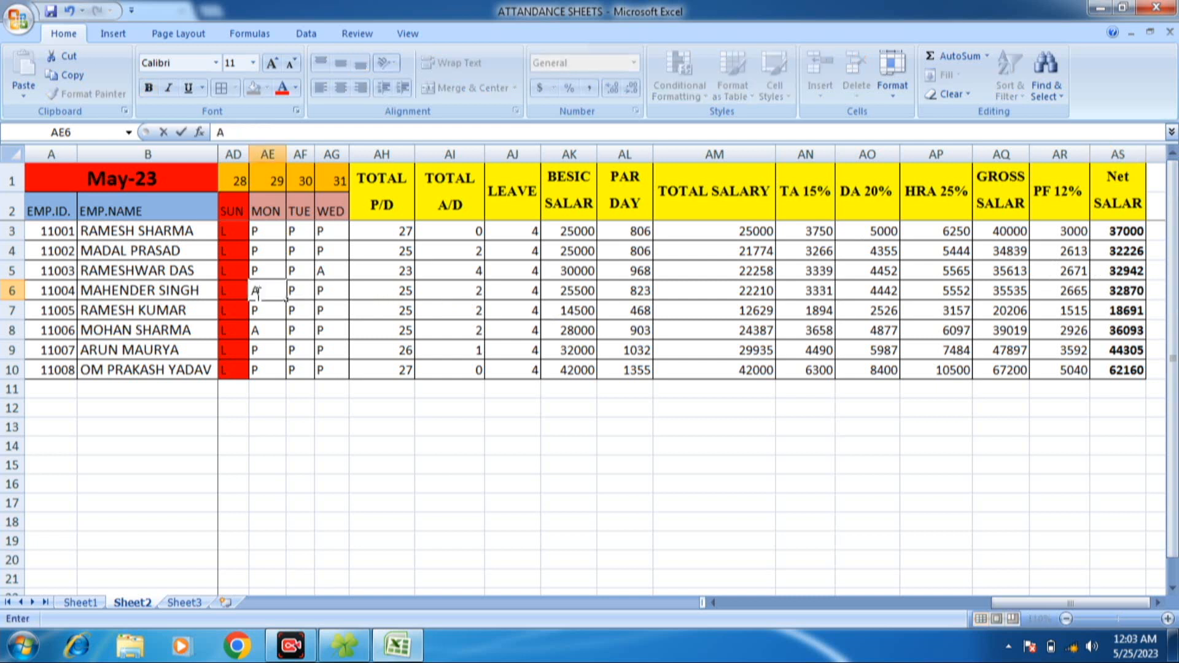
{"action": "left_click", "coordinate": [299, 292]}
{"action": "type", "text": "A"}
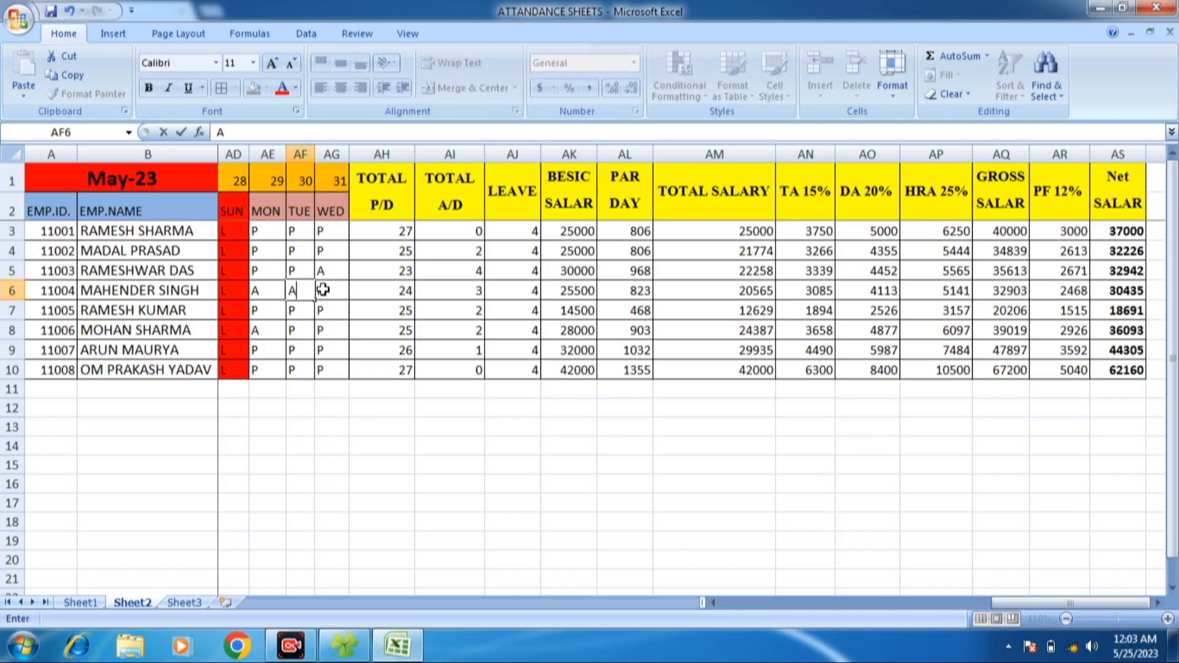
{"action": "left_click", "coordinate": [323, 290]}
{"action": "type", "text": "A"}
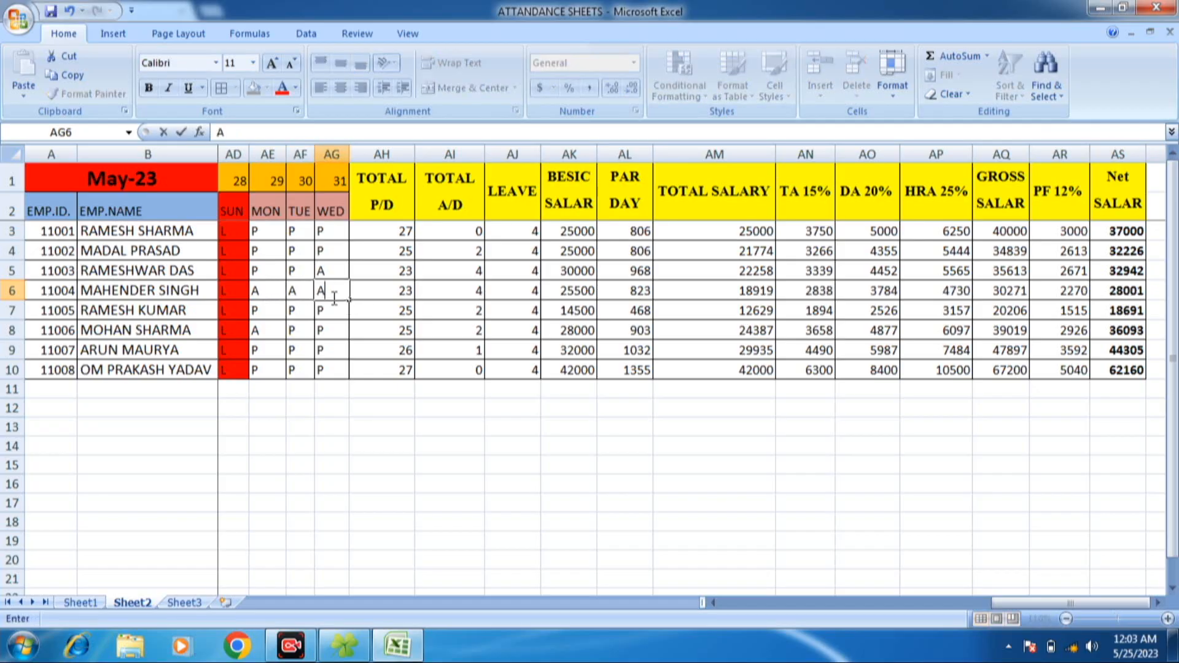
{"action": "left_click", "coordinate": [334, 310]}
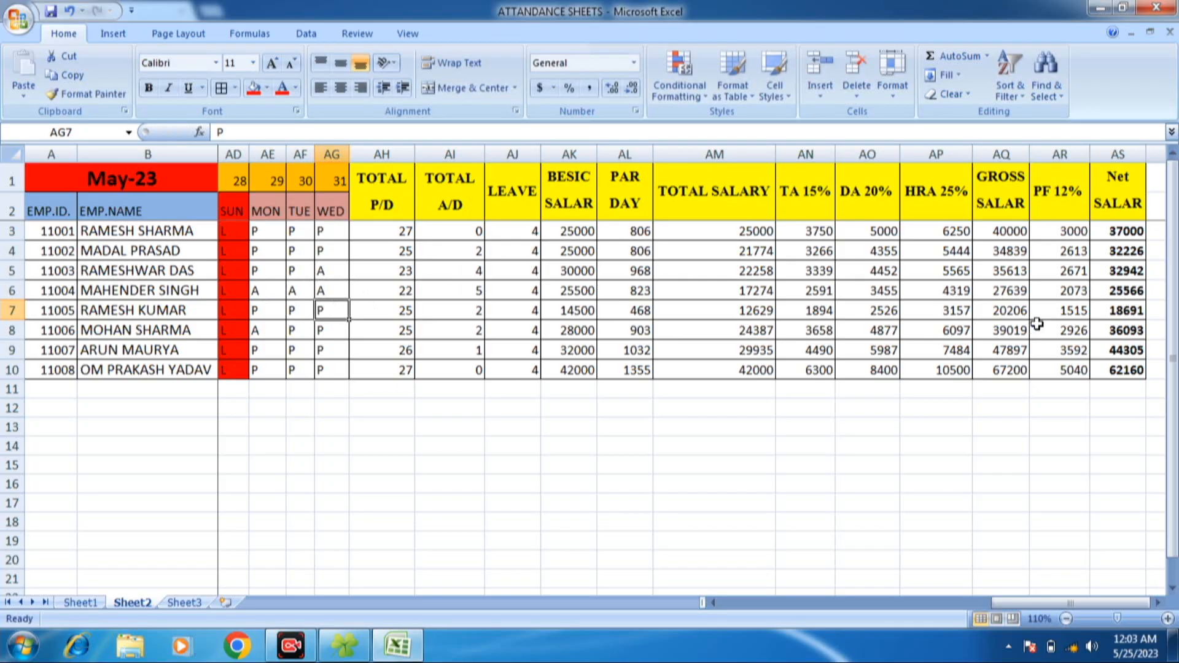
- Check employee 11004's present and absent day totals, HRA and net salary in row 6
{"action": "left_click", "coordinate": [1129, 290]}
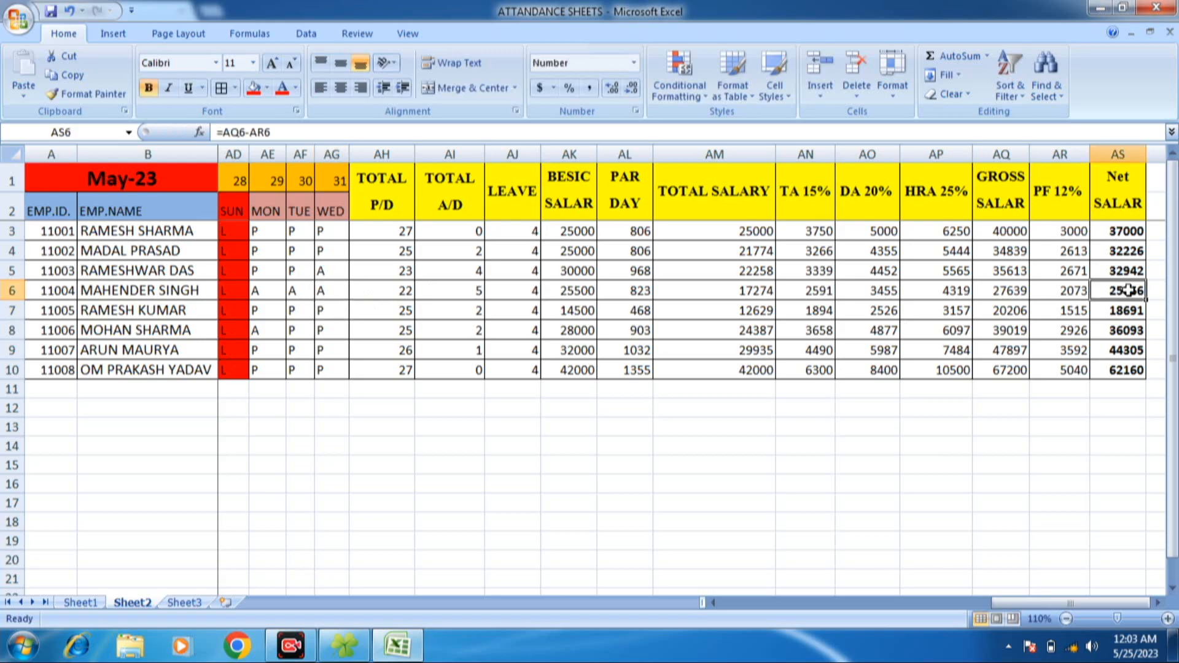
{"action": "left_click", "coordinate": [410, 298]}
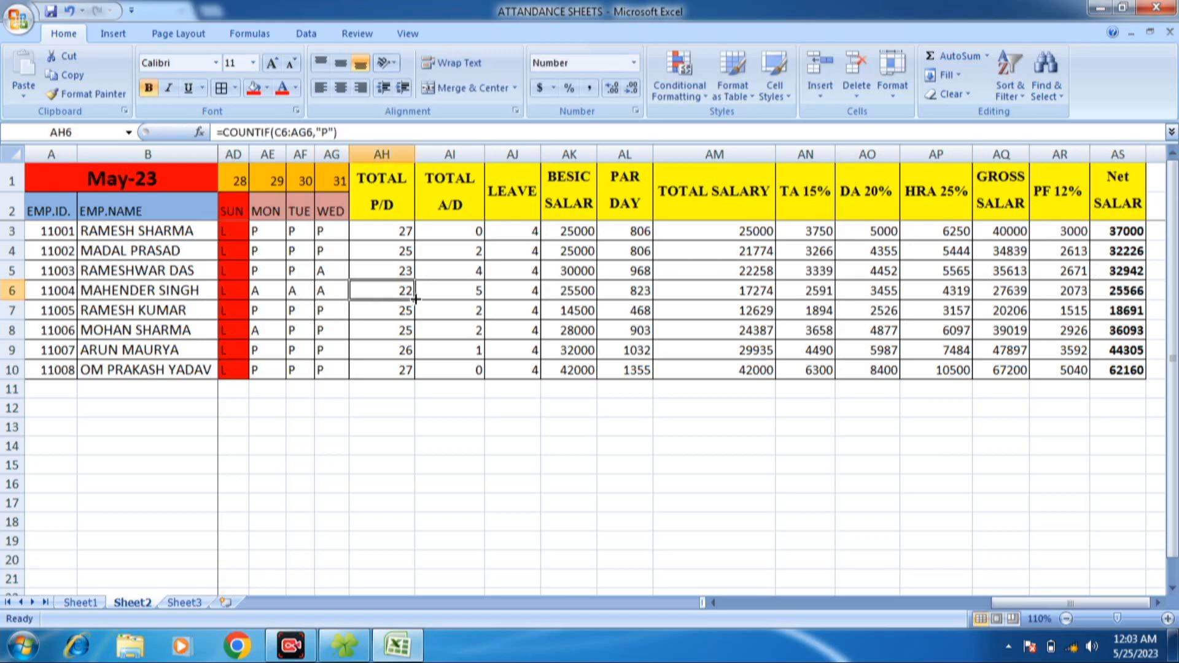
{"action": "left_click", "coordinate": [444, 298]}
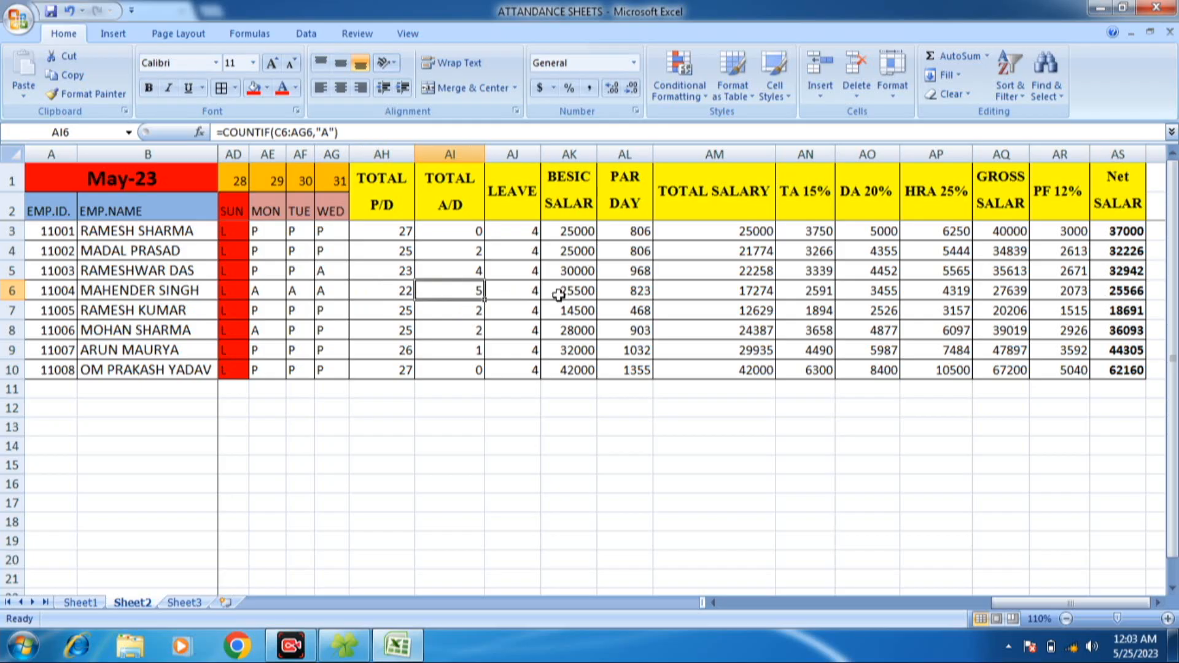
{"action": "left_click", "coordinate": [962, 288]}
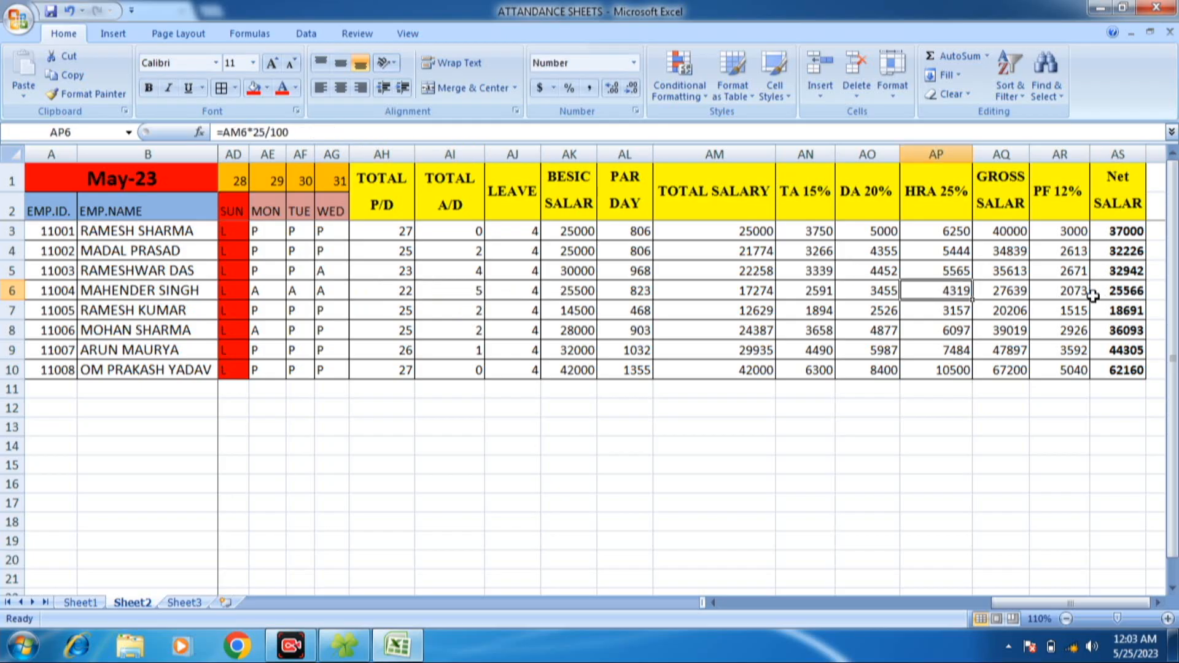
{"action": "left_click", "coordinate": [1129, 291]}
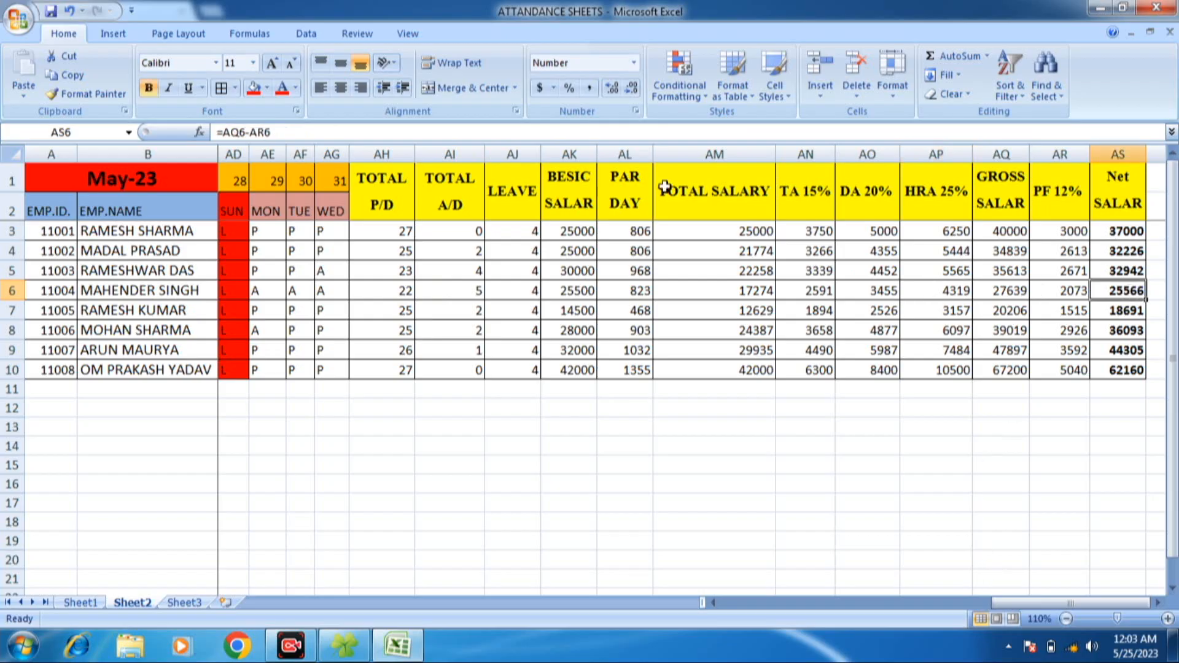
- Look over the employees' daily attendance marks for the earlier dates of May-23
{"action": "left_click", "coordinate": [639, 185]}
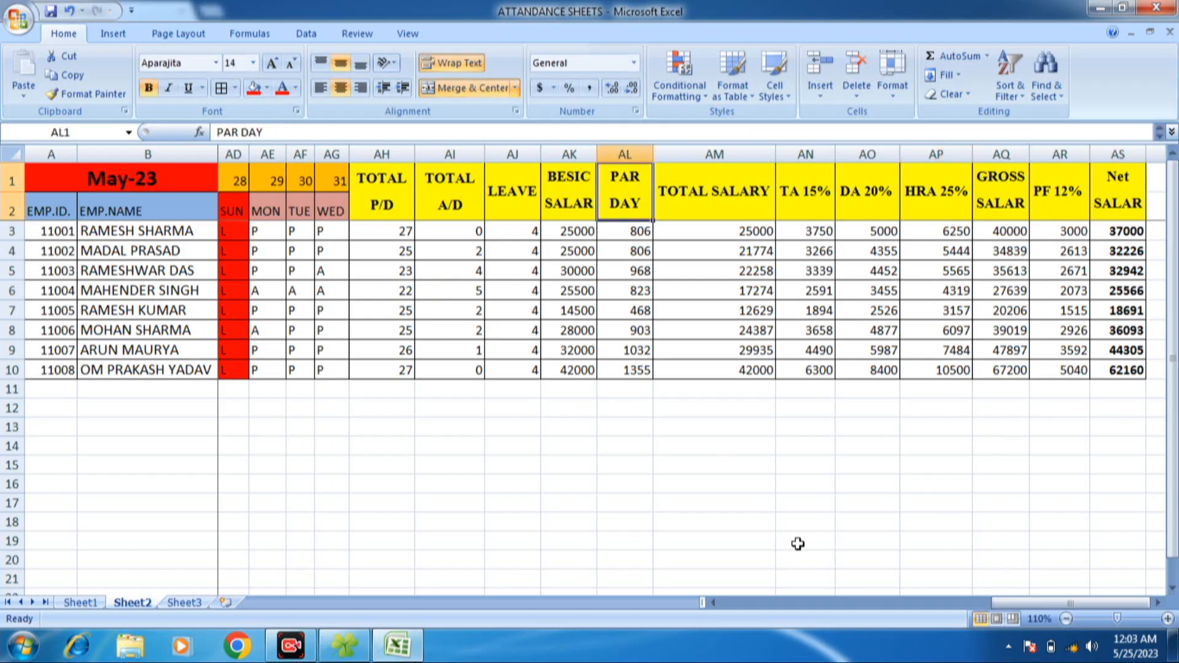
{"action": "left_click", "coordinate": [714, 603]}
{"action": "left_click", "coordinate": [714, 603]}
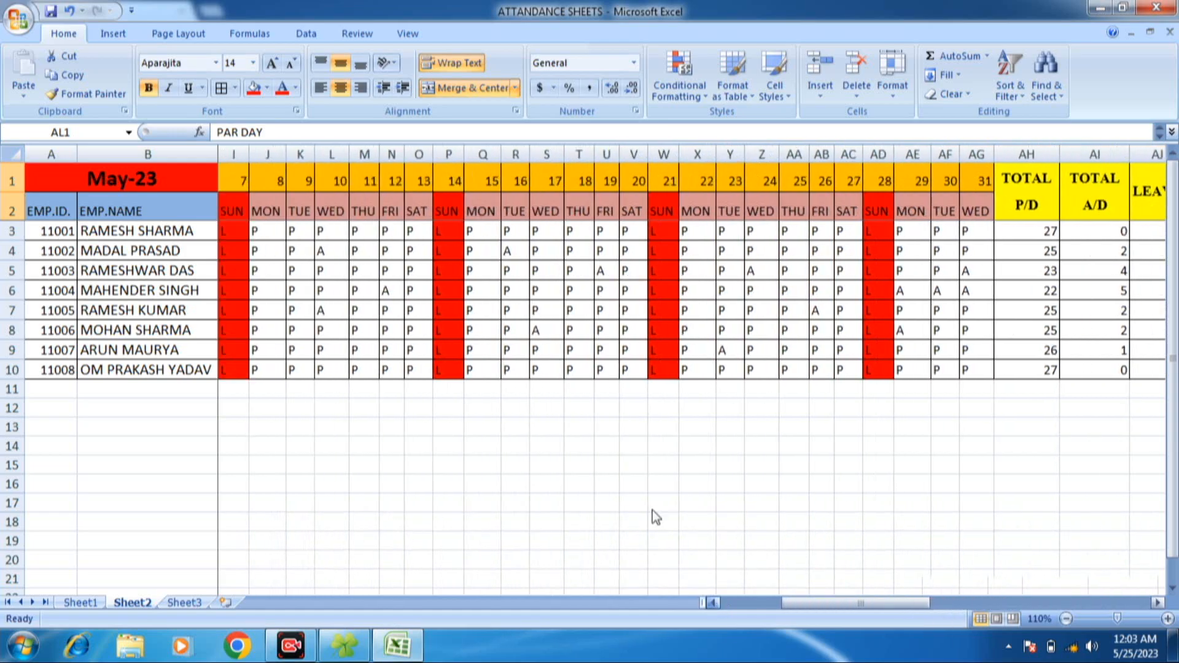
{"action": "left_click", "coordinate": [337, 269]}
{"action": "left_click", "coordinate": [425, 274]}
{"action": "left_click", "coordinate": [336, 286]}
{"action": "left_click", "coordinate": [348, 271]}
{"action": "left_click", "coordinate": [393, 296]}
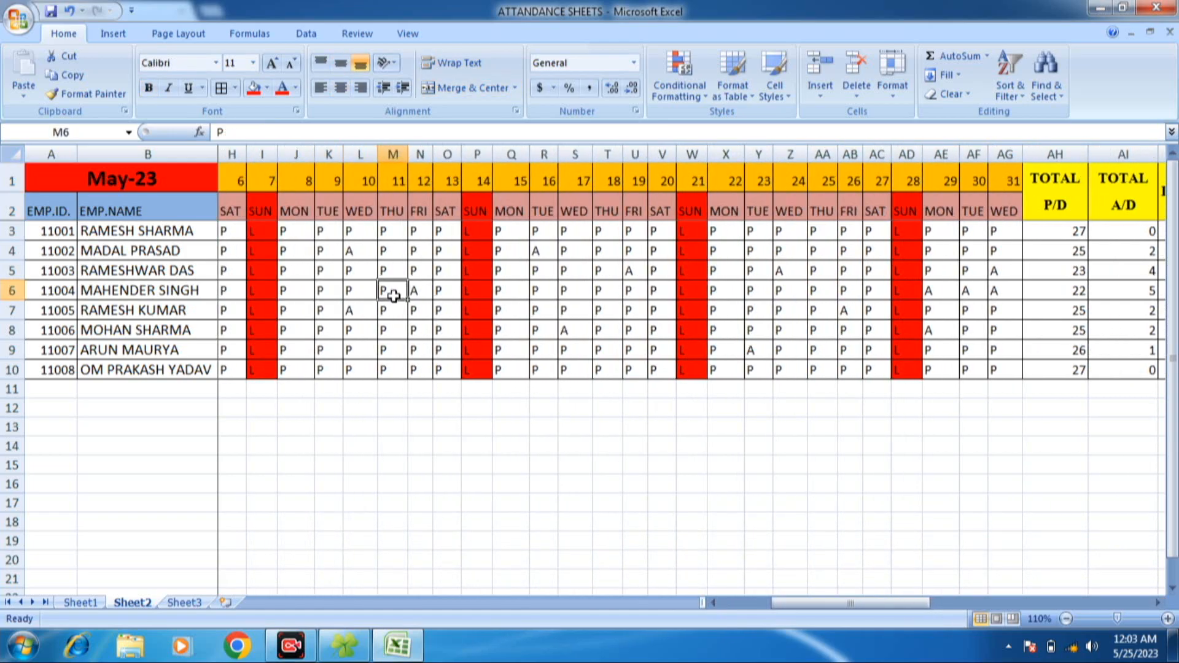
{"action": "left_click", "coordinate": [328, 275]}
- Review the attendance totals and salary columns through net salary, including the total salary formulas in rows 6 and 7
{"action": "left_click_drag", "start_coordinate": [795, 608], "coordinate": [1054, 603]}
{"action": "left_click", "coordinate": [1101, 318]}
{"action": "left_click", "coordinate": [1108, 288]}
{"action": "left_click", "coordinate": [530, 270]}
{"action": "left_click", "coordinate": [487, 257]}
{"action": "left_click_drag", "start_coordinate": [451, 216], "coordinate": [1119, 371]}
{"action": "left_click", "coordinate": [723, 312]}
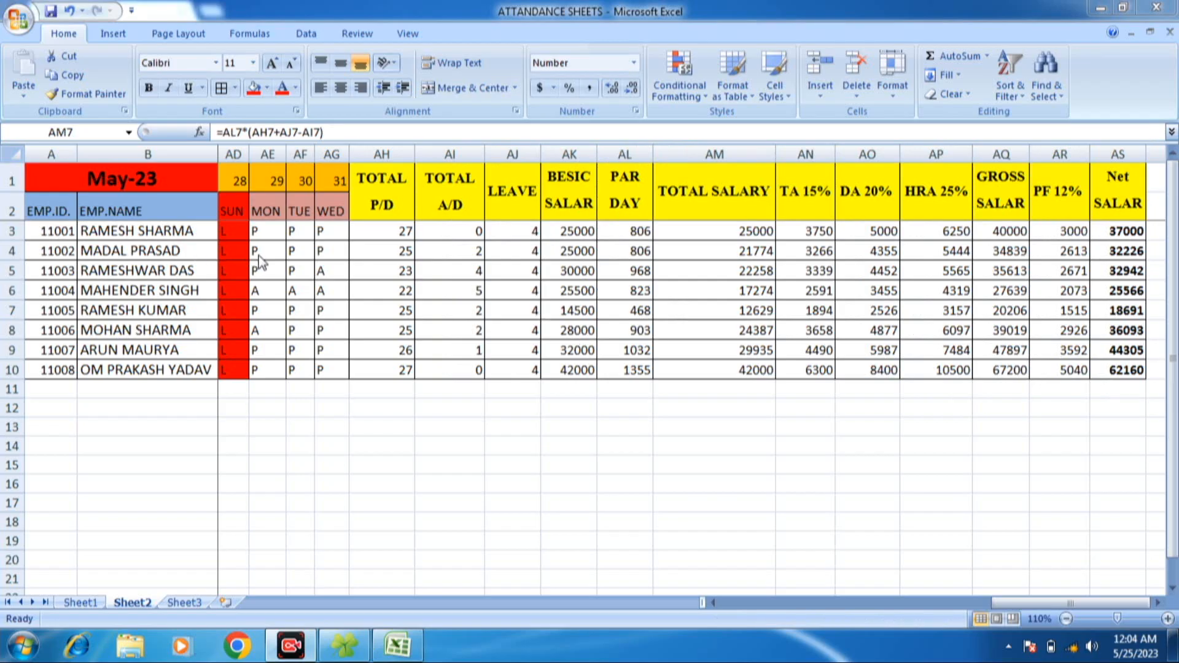
{"action": "left_click", "coordinate": [476, 238]}
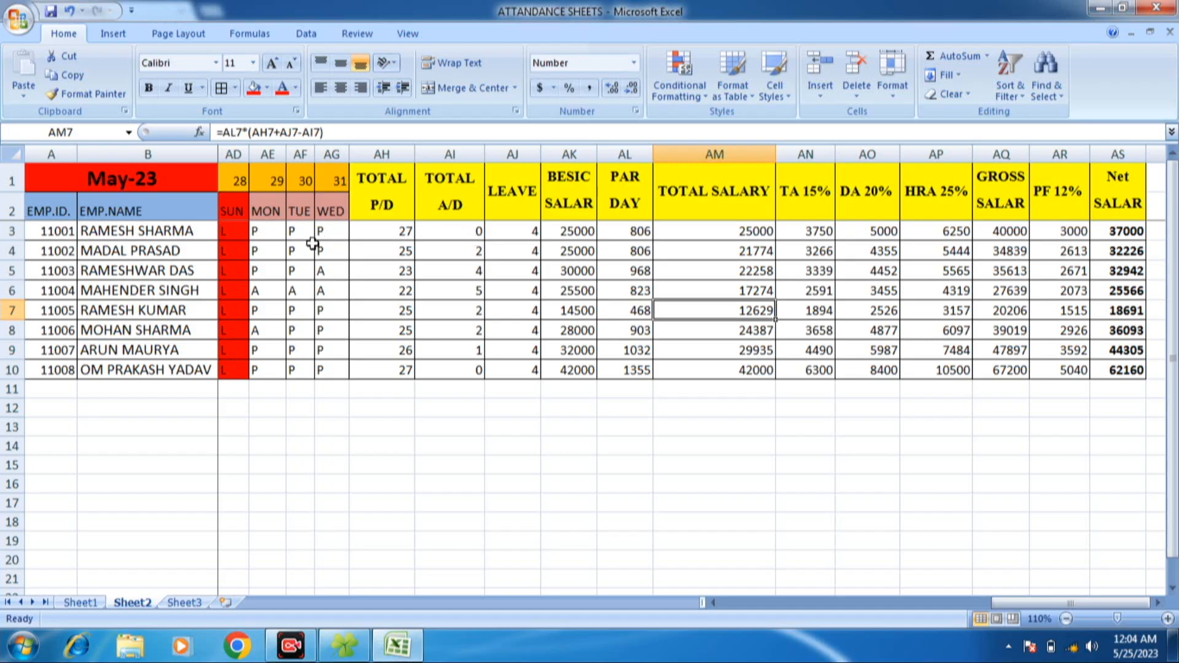
{"action": "left_click", "coordinate": [223, 254]}
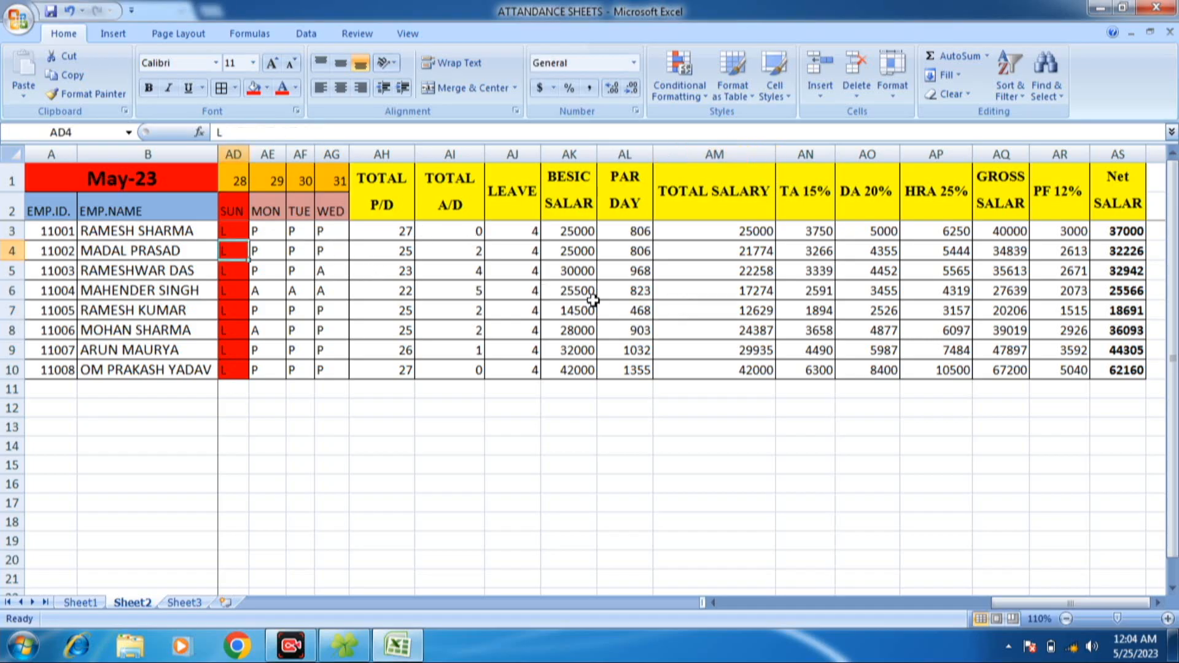
{"action": "left_click", "coordinate": [687, 287]}
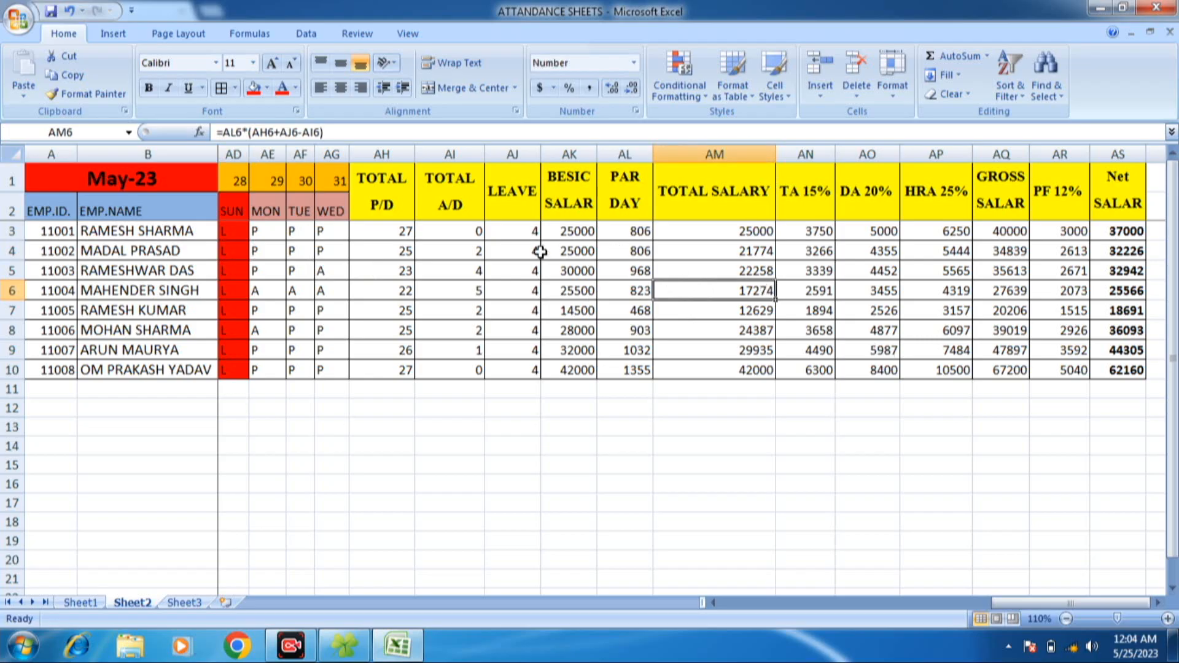
{"action": "left_click", "coordinate": [407, 259]}
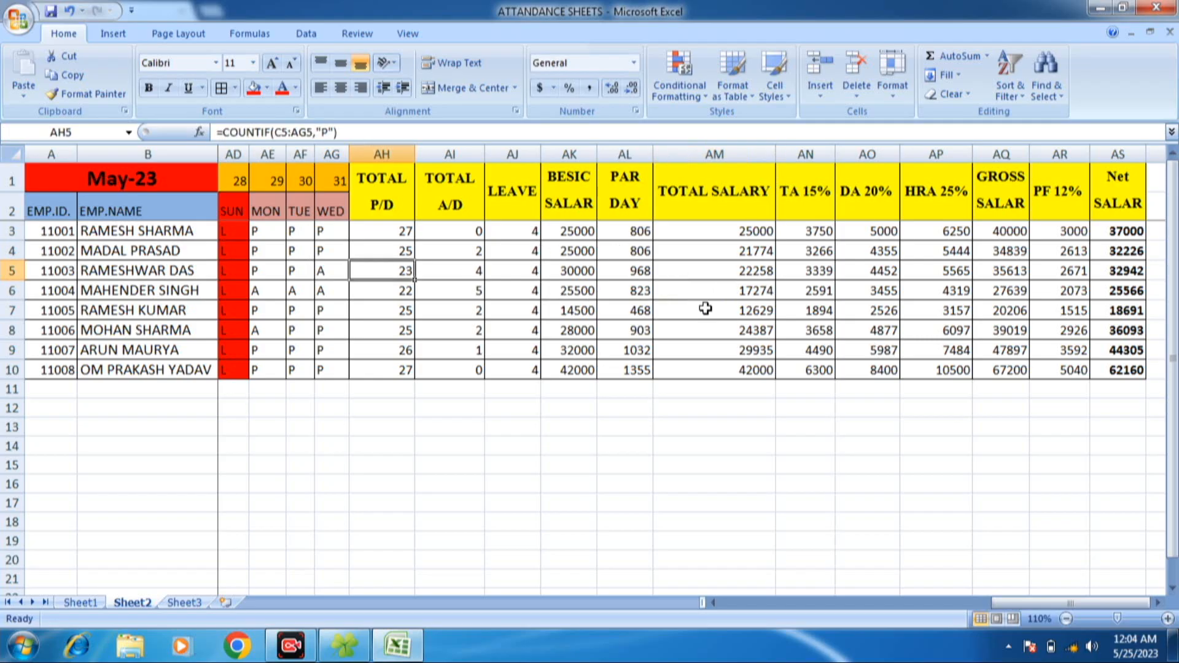